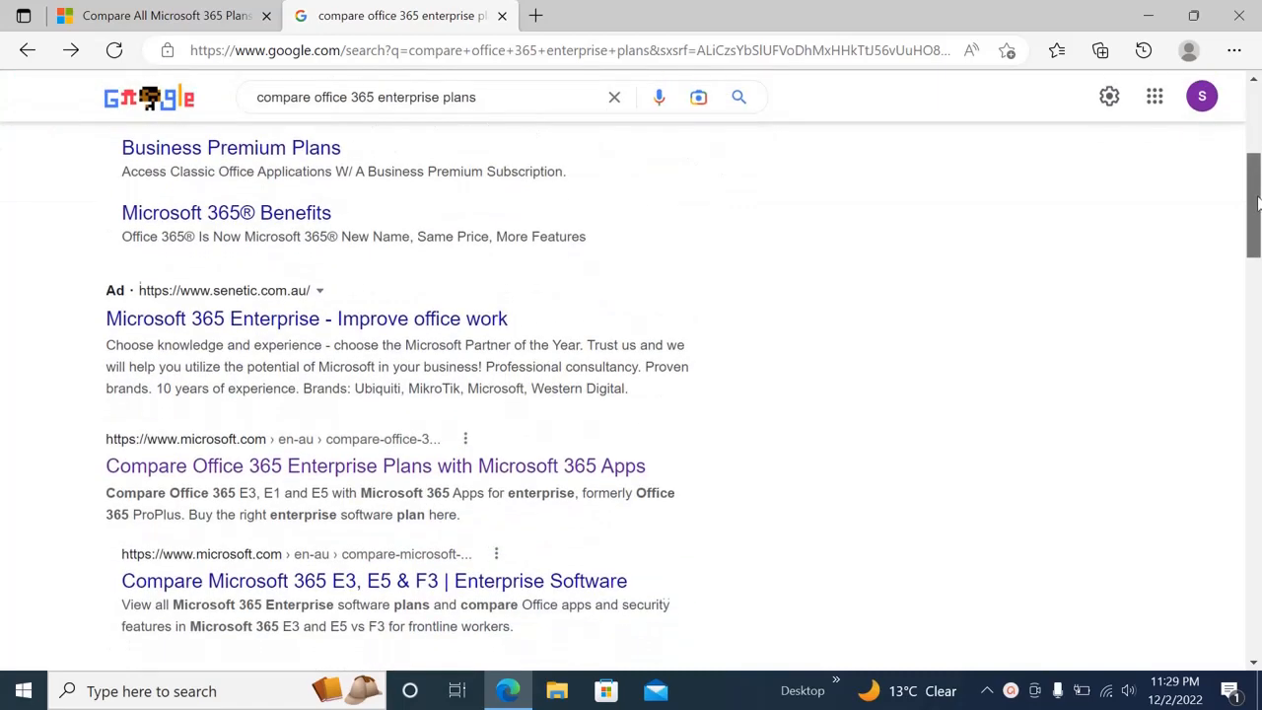
- Open Microsoft's Office 365 enterprise plan comparison and examine each plan's price, Office apps, and email and calendar features
left_click(375, 462)
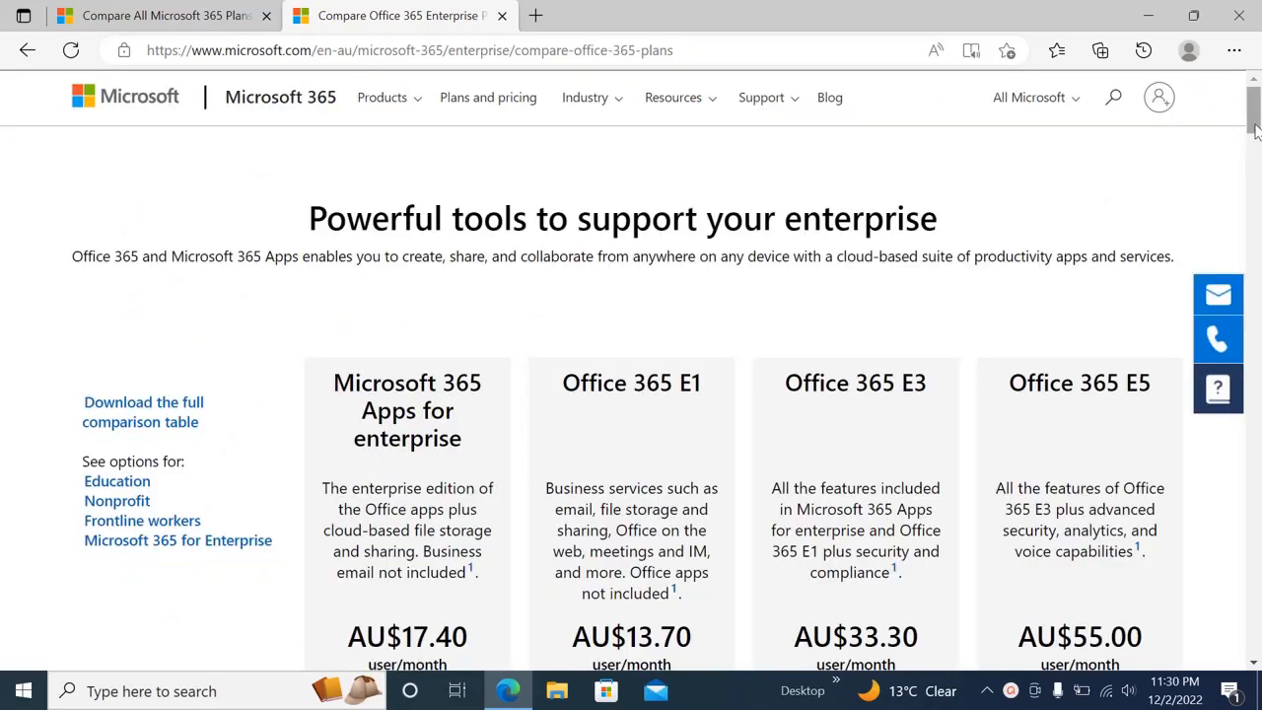
left_click_drag(1255, 133, 1255, 147)
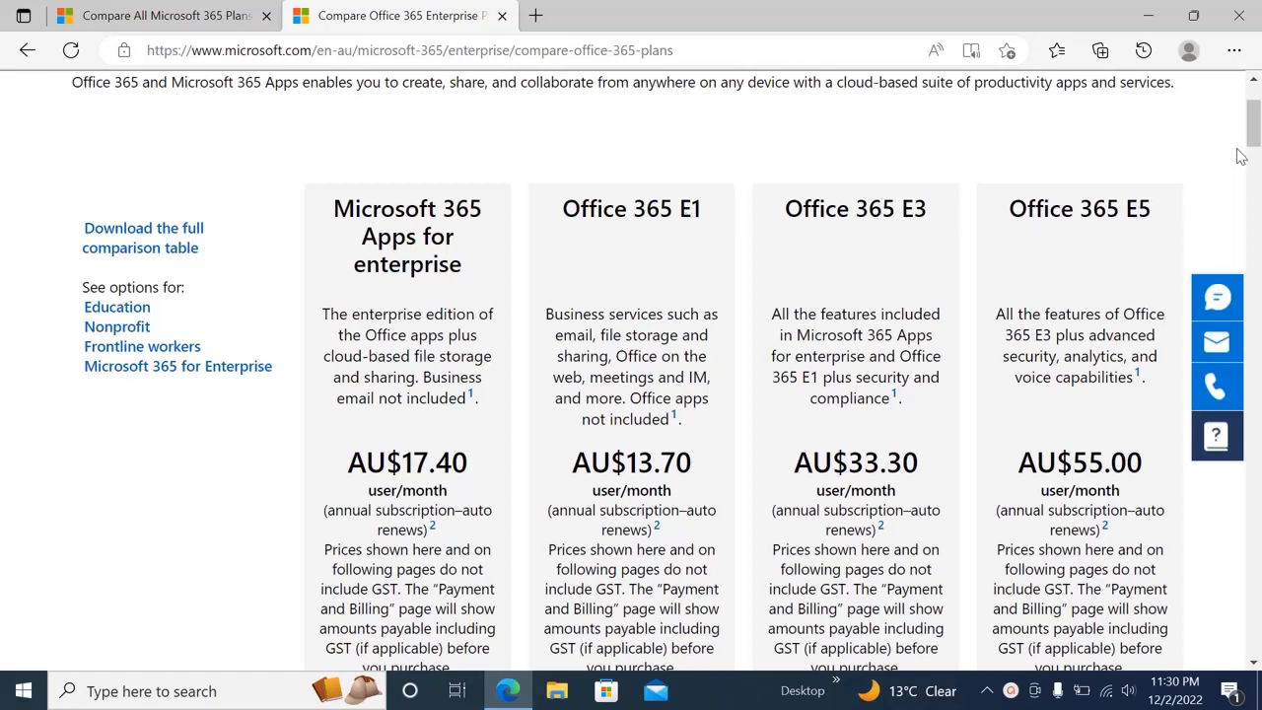
left_click_drag(1255, 138, 1258, 150)
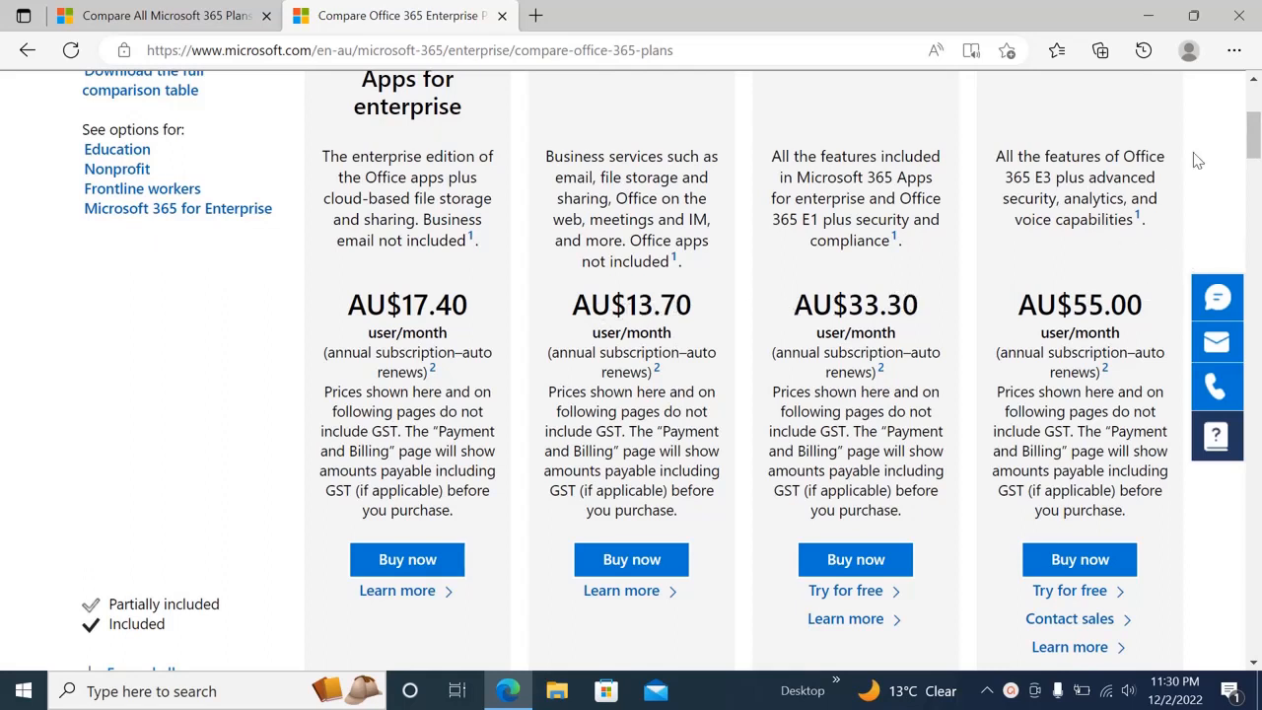
mouse_move(1250, 146)
left_mouse_down()
mouse_move(1255, 163)
mouse_move(1255, 120)
mouse_move(1254, 167)
left_mouse_up()
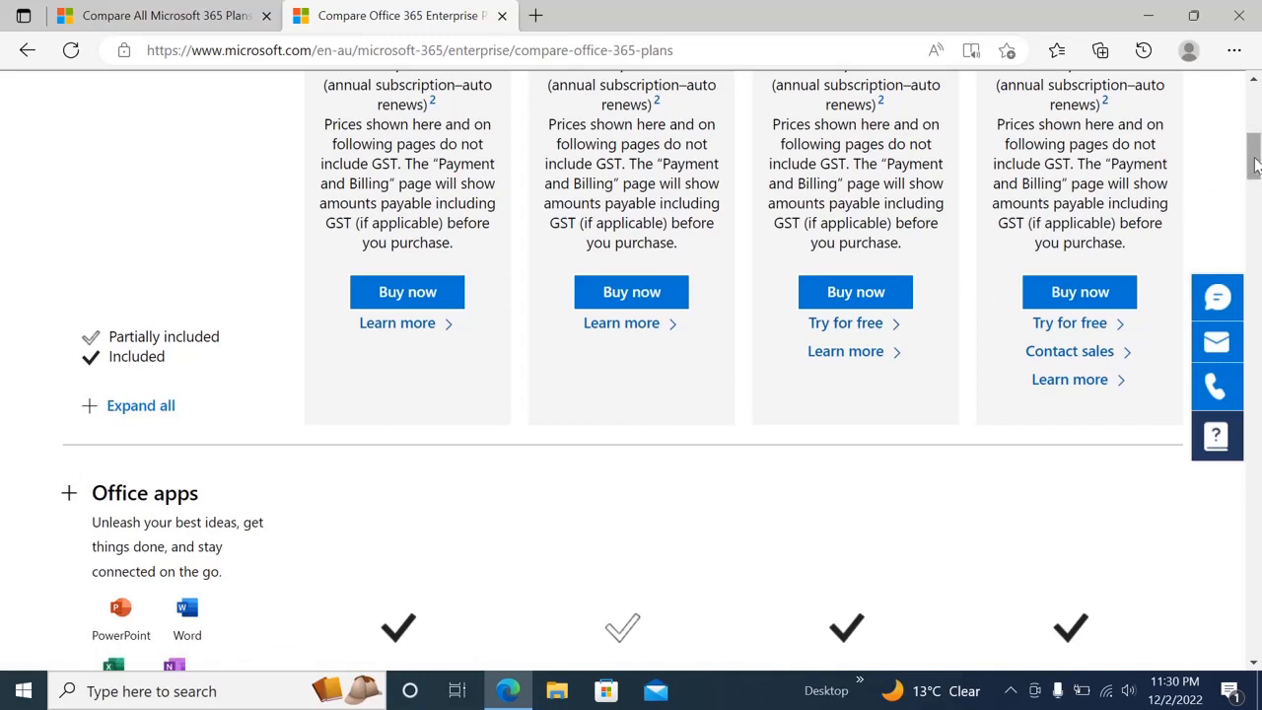
left_click_drag(1255, 166, 1255, 183)
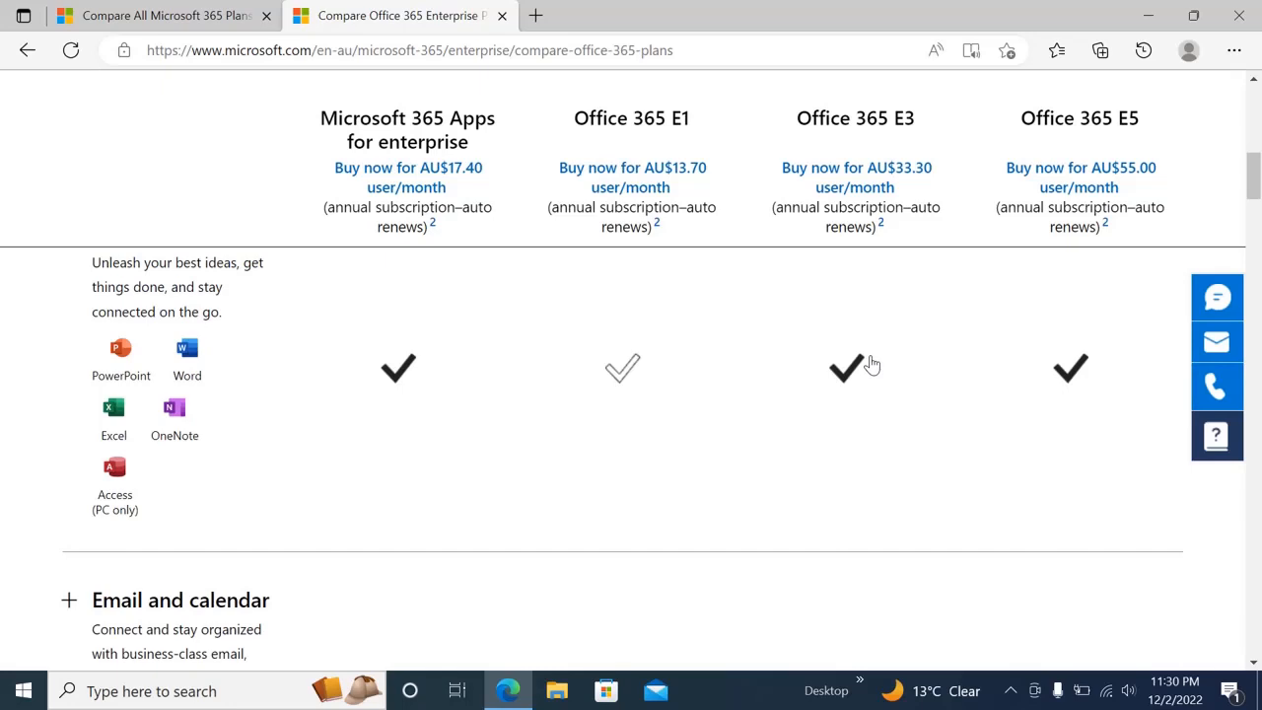
left_click_drag(1255, 193, 1255, 188)
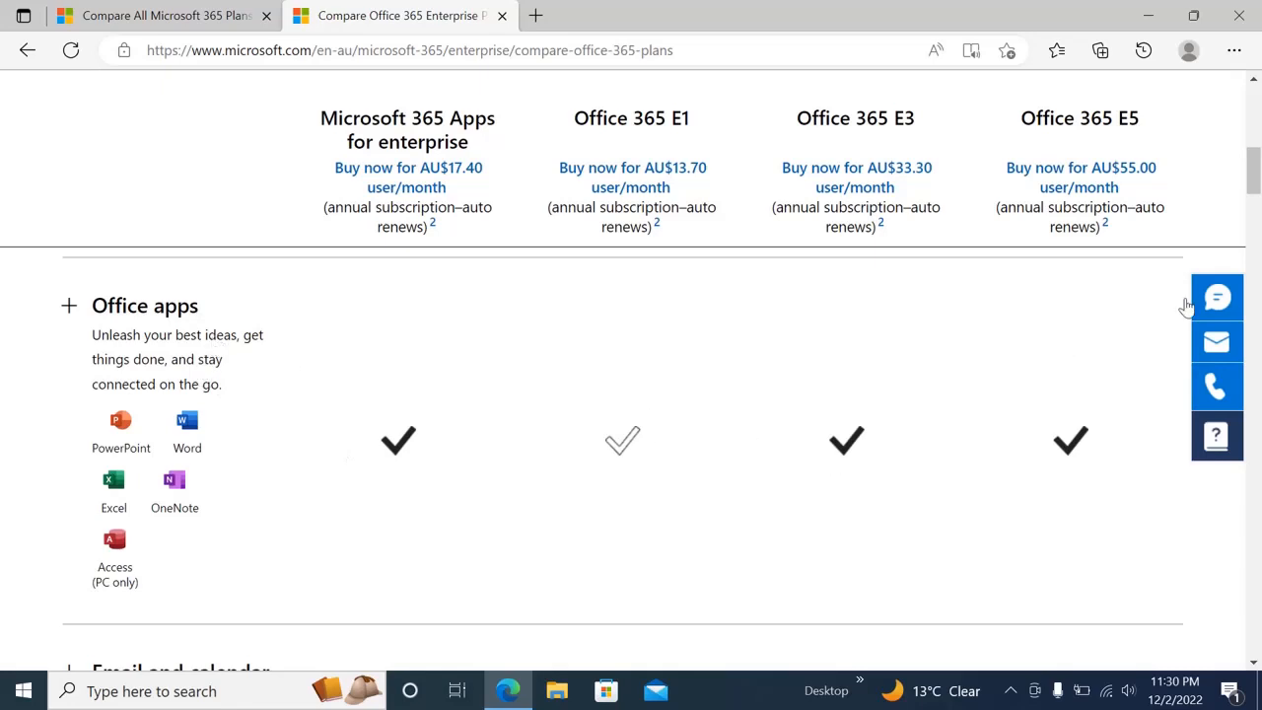
left_click_drag(1252, 200, 1254, 212)
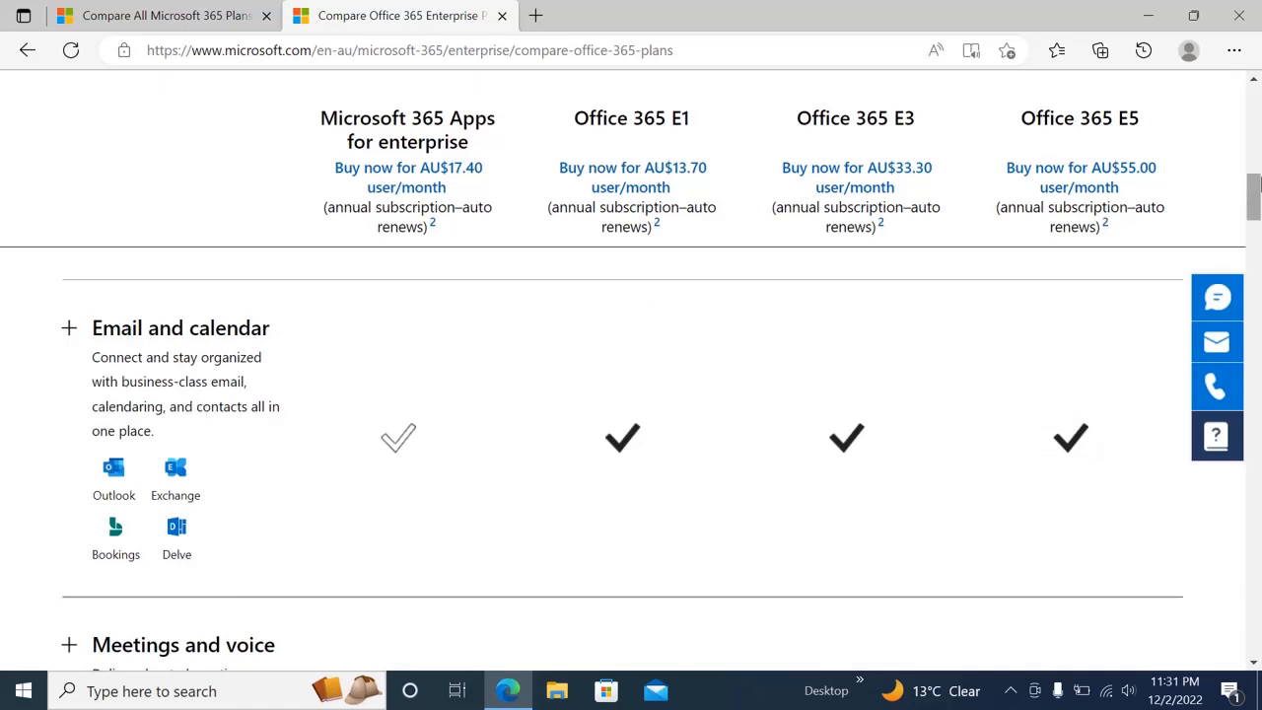
scroll(1255, 200, "down", 2)
left_click_drag(1260, 200, 1257, 206)
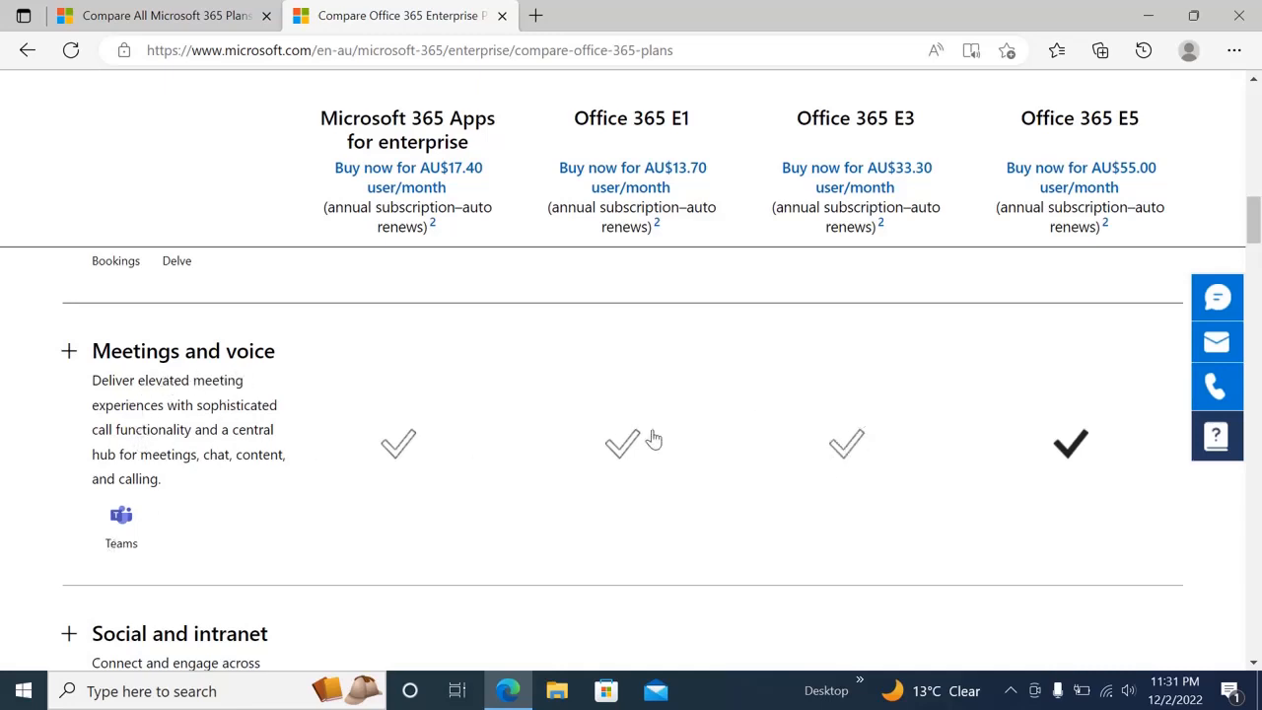
- Expand the Meetings and voice features and compare them and the following feature categories across the enterprise plans
left_click(846, 447)
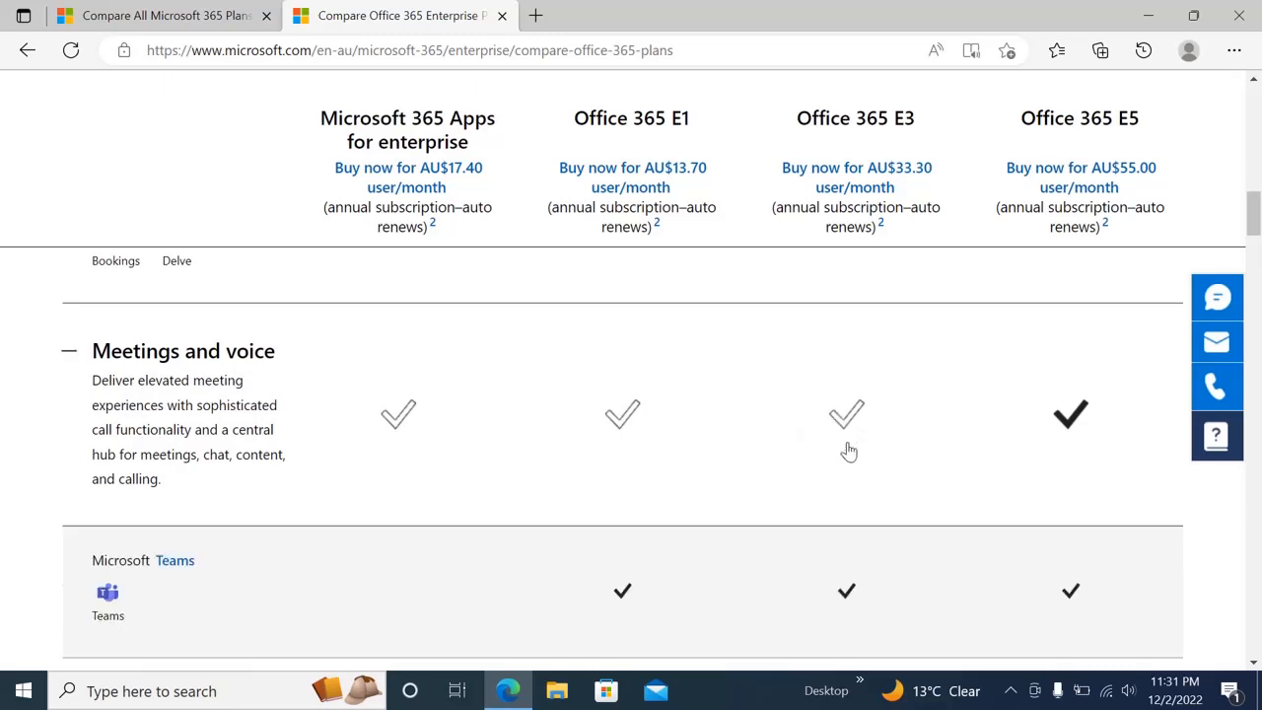
left_click_drag(1256, 216, 1258, 231)
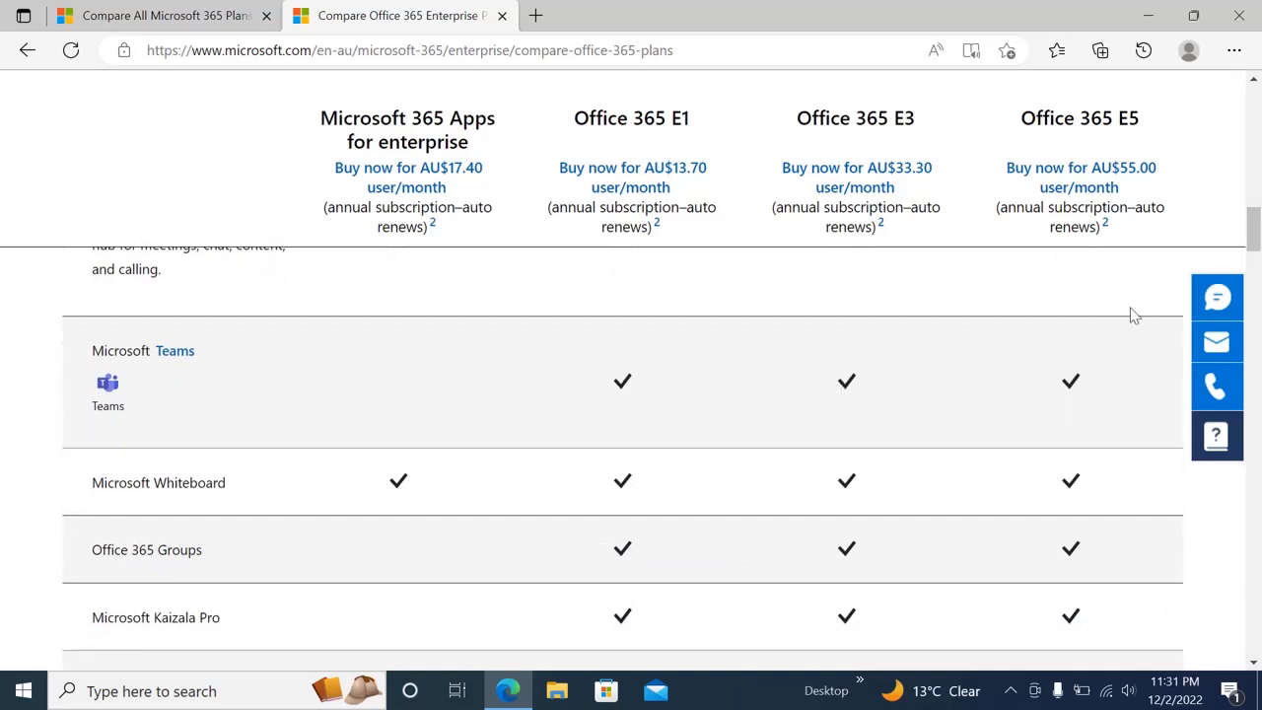
left_click_drag(1253, 231, 1253, 249)
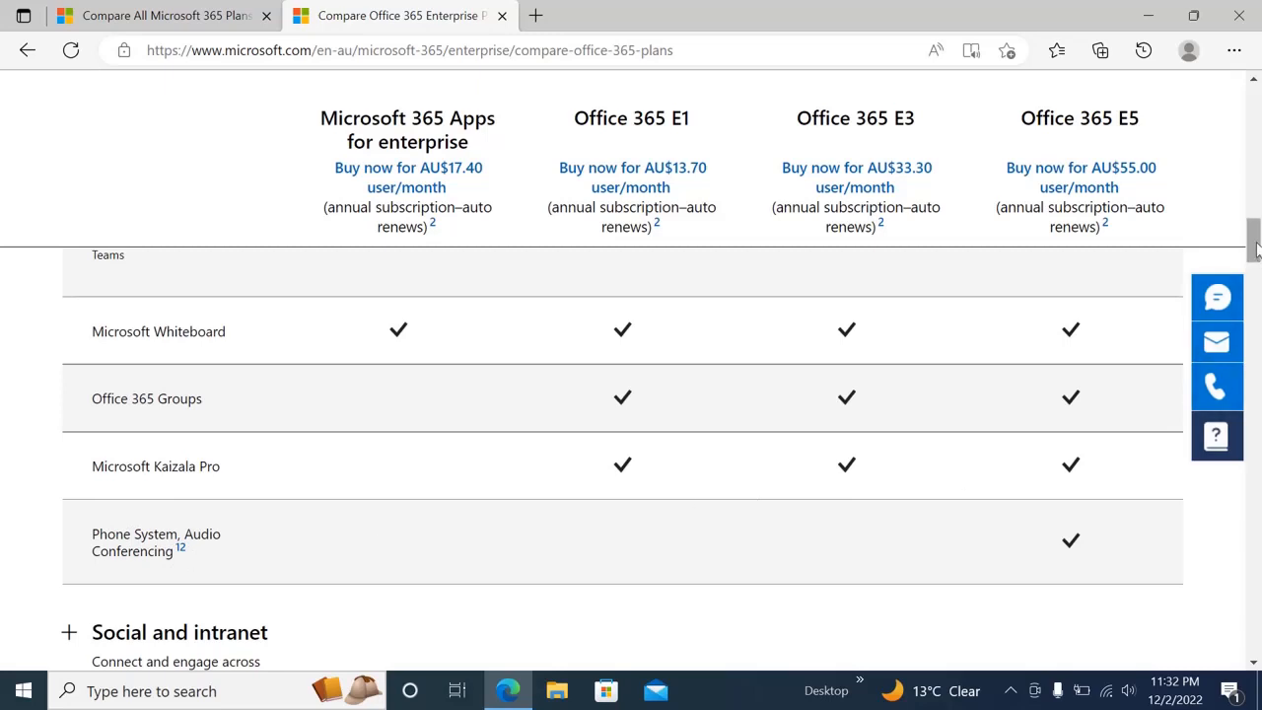
scroll(1255, 247, "down", 3)
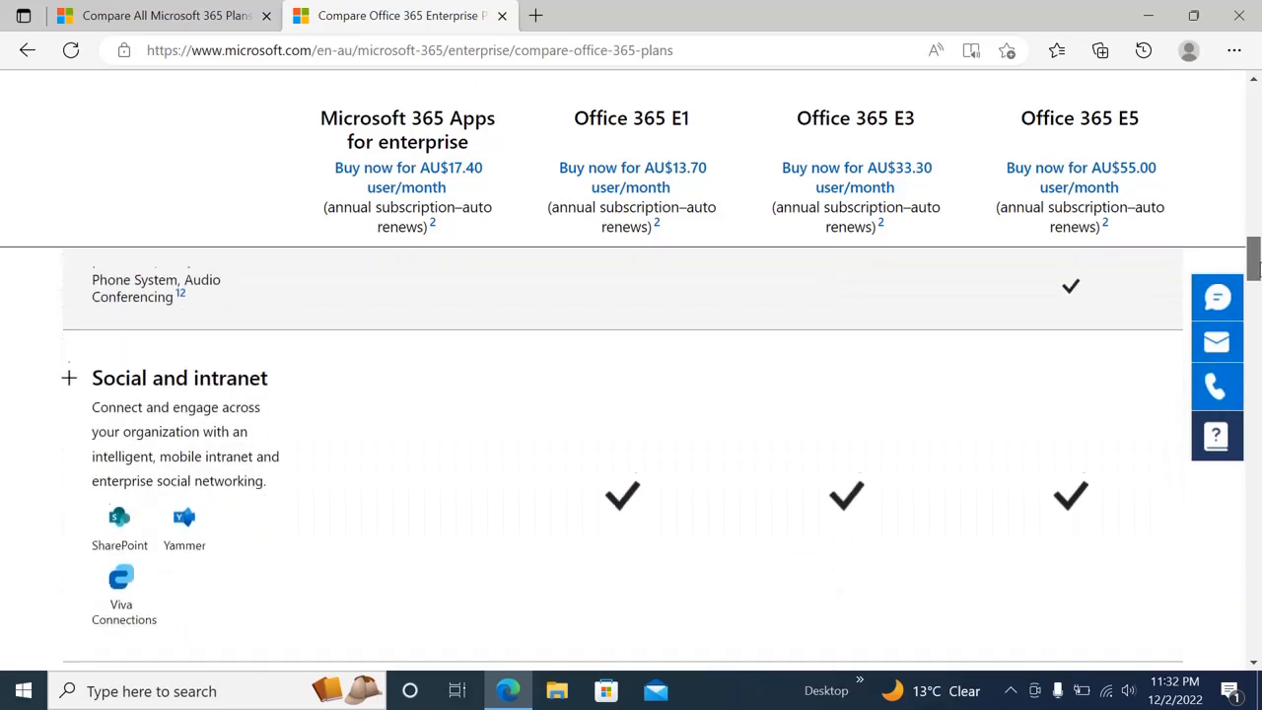
left_click_drag(1255, 258, 1256, 292)
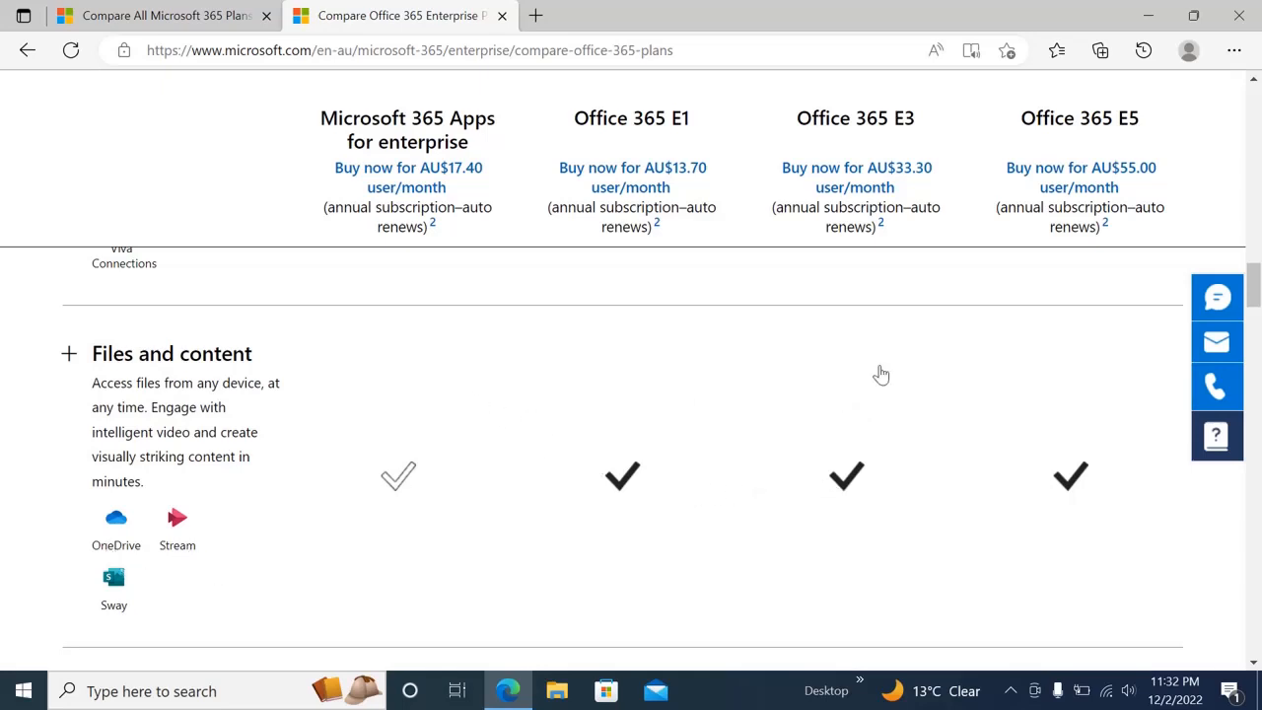
left_click_drag(1254, 301, 1255, 347)
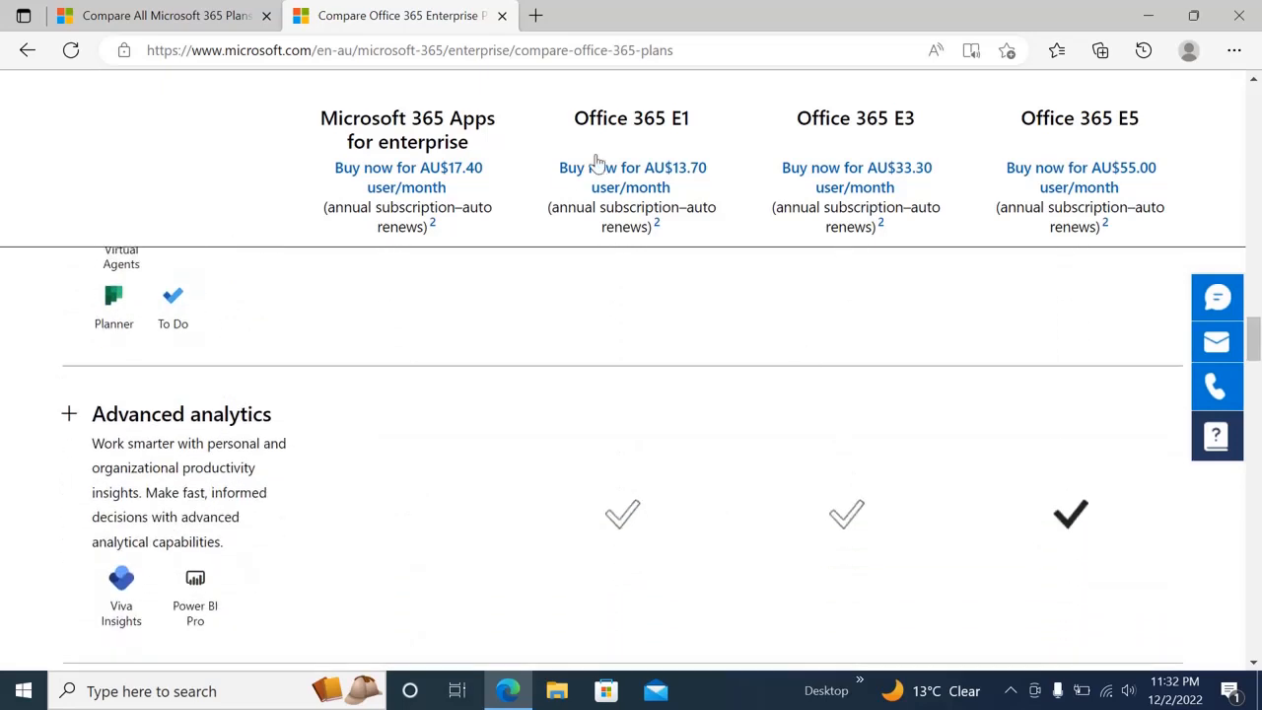
- Switch to the page comparing all Microsoft 365 plans and review the monthly Family and Personal home plans
left_click(204, 19)
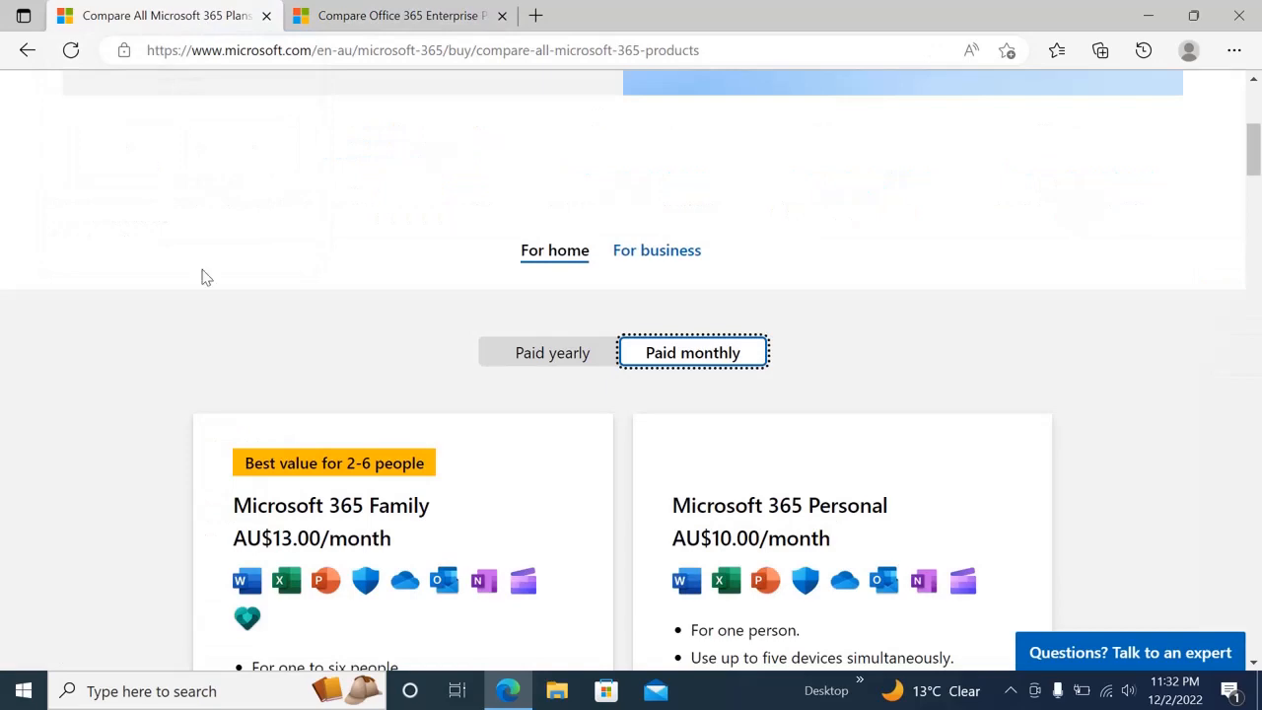
left_click_drag(1252, 153, 1254, 120)
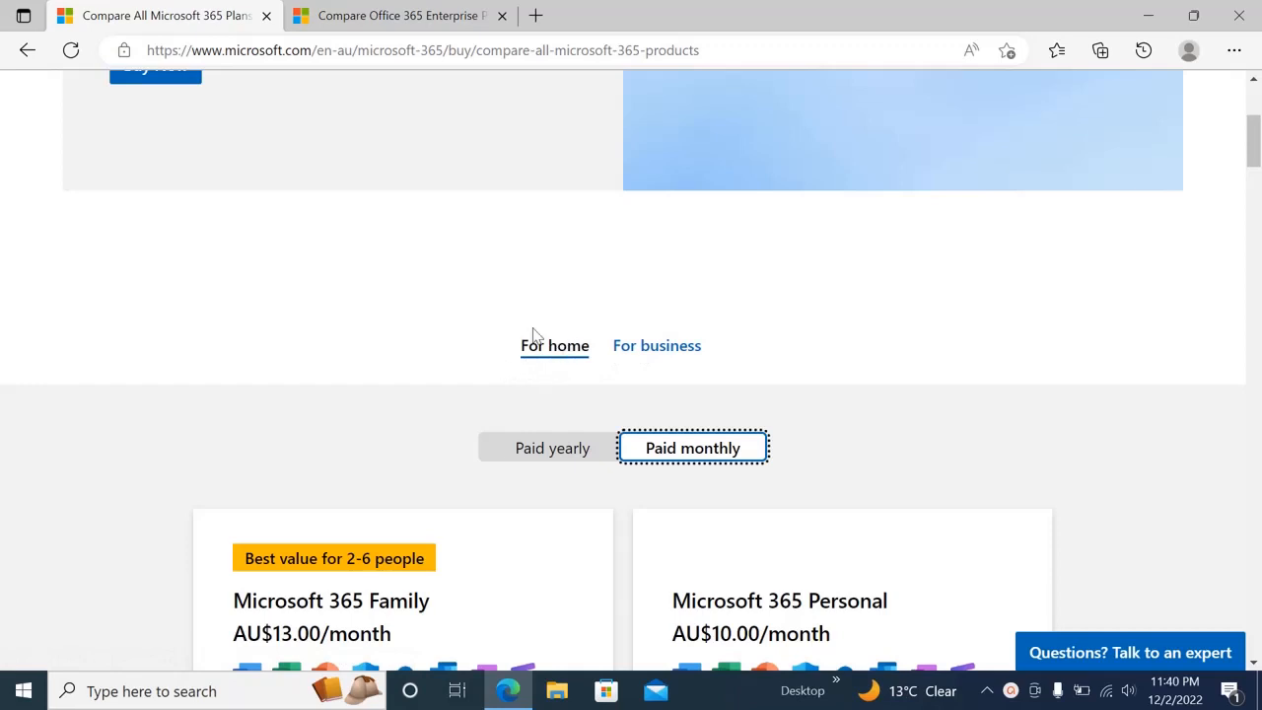
left_click_drag(1256, 135, 1259, 154)
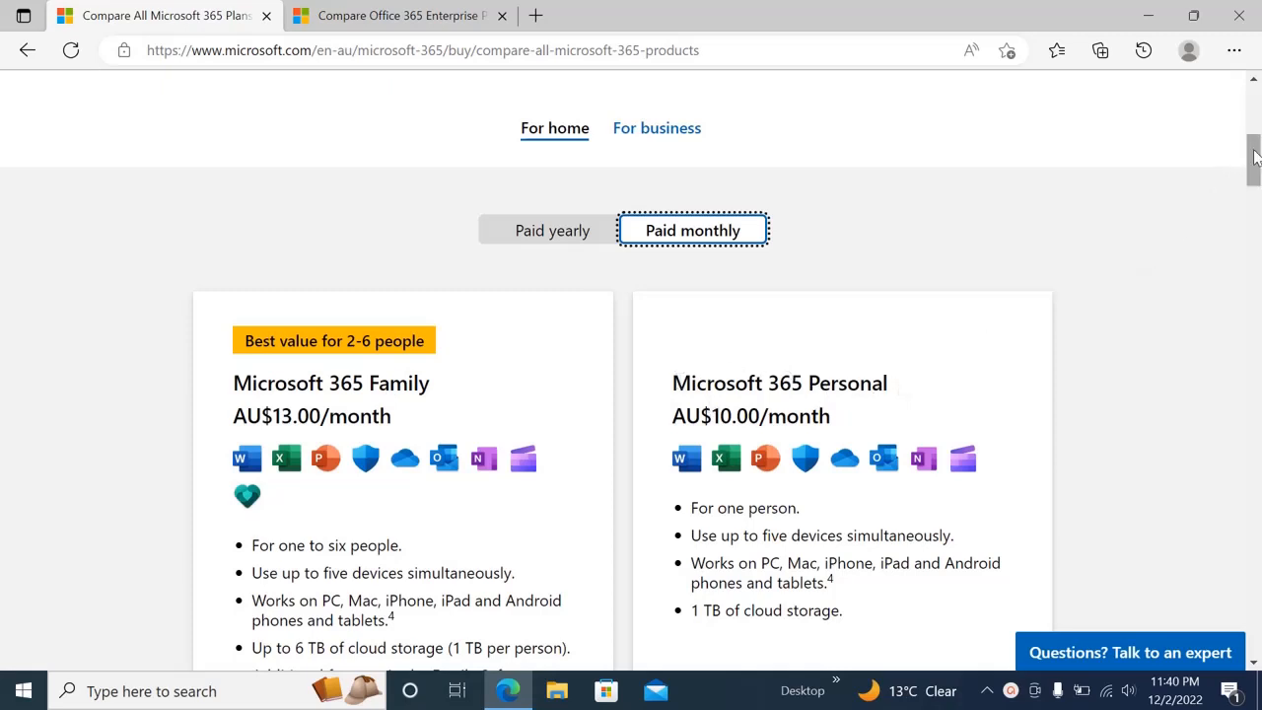
left_click_drag(1254, 158, 1254, 171)
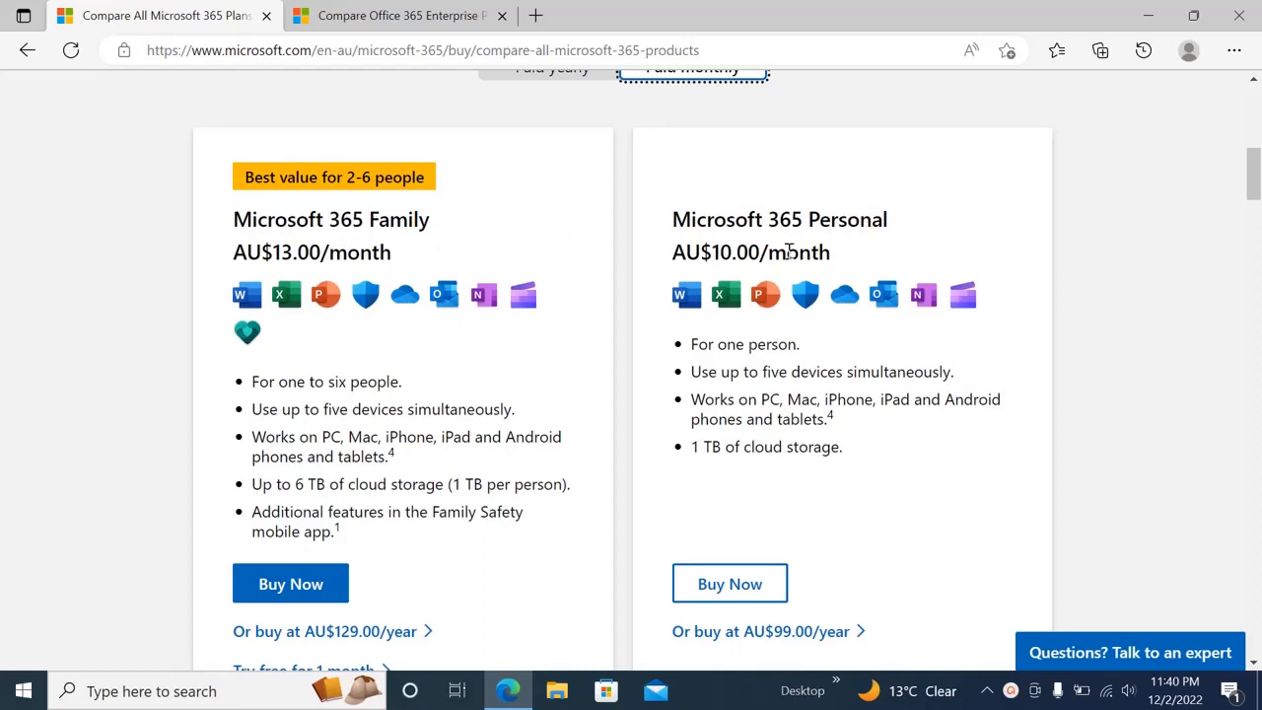
left_click_drag(1254, 172, 1254, 176)
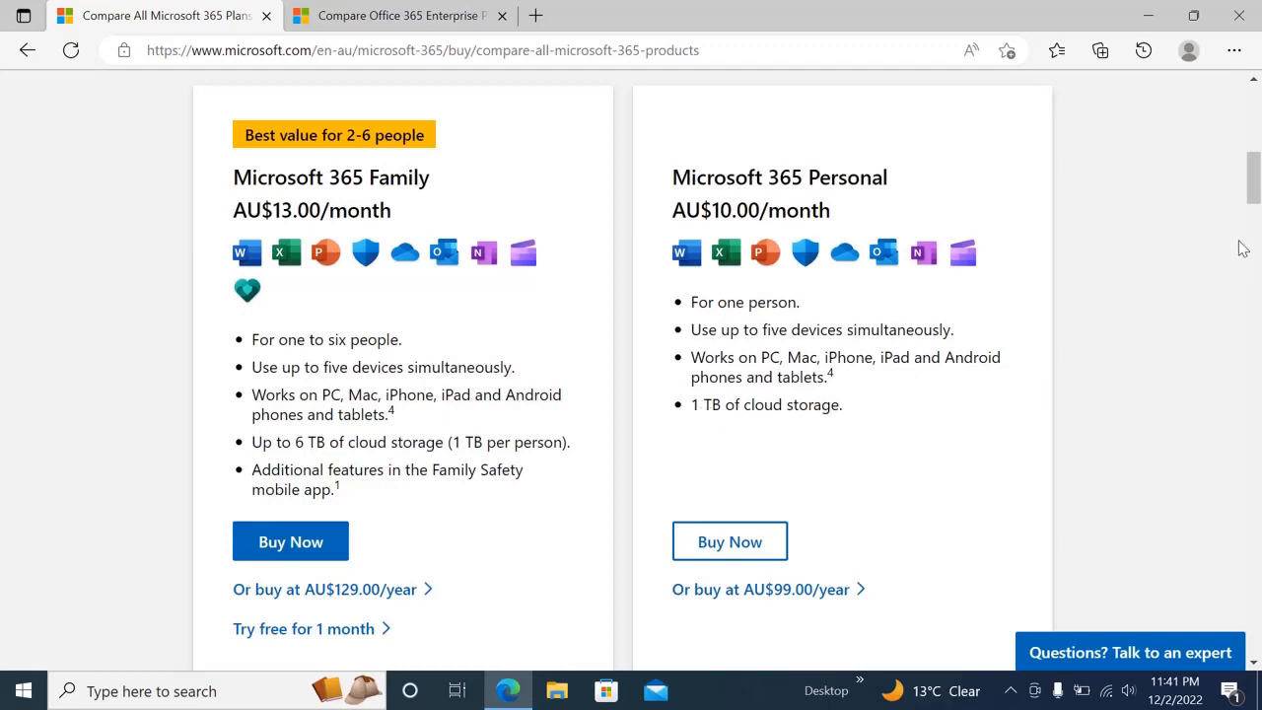
left_click_drag(1257, 200, 1252, 368)
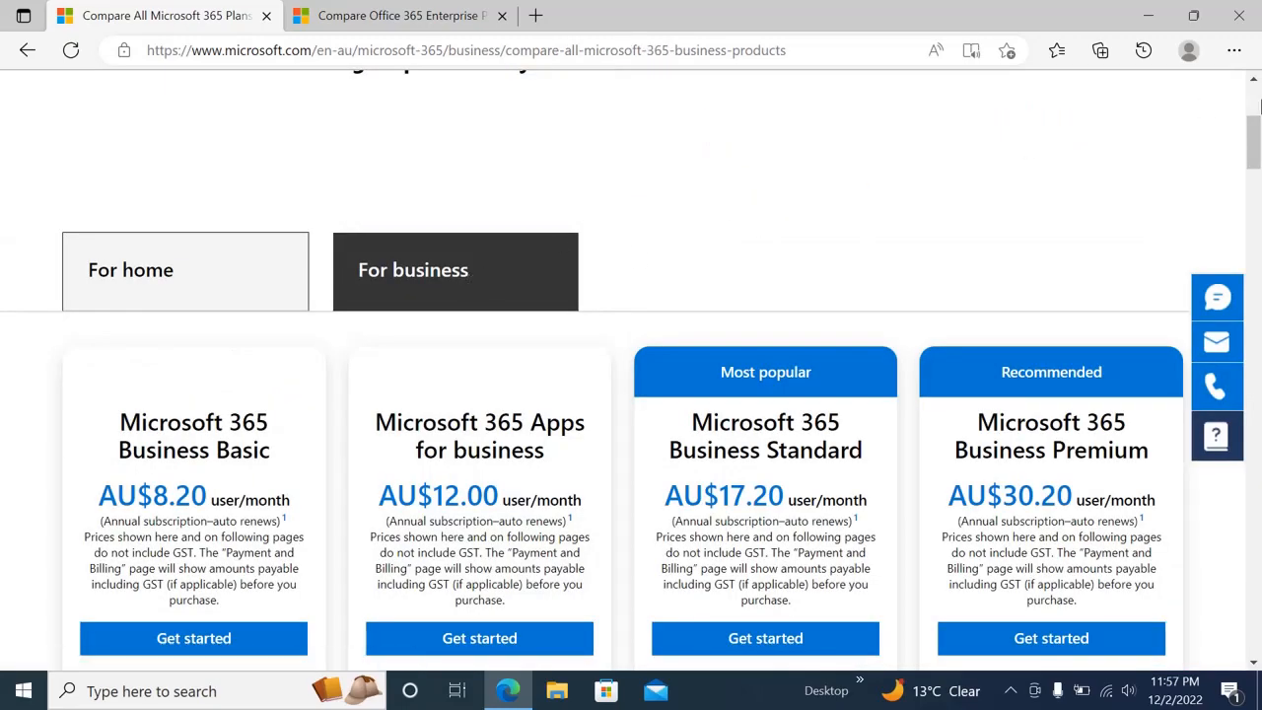
- Examine the prices, features and included apps of the Business Basic, Apps for business, Business Standard and Business Premium plans
left_click_drag(1256, 129, 1256, 139)
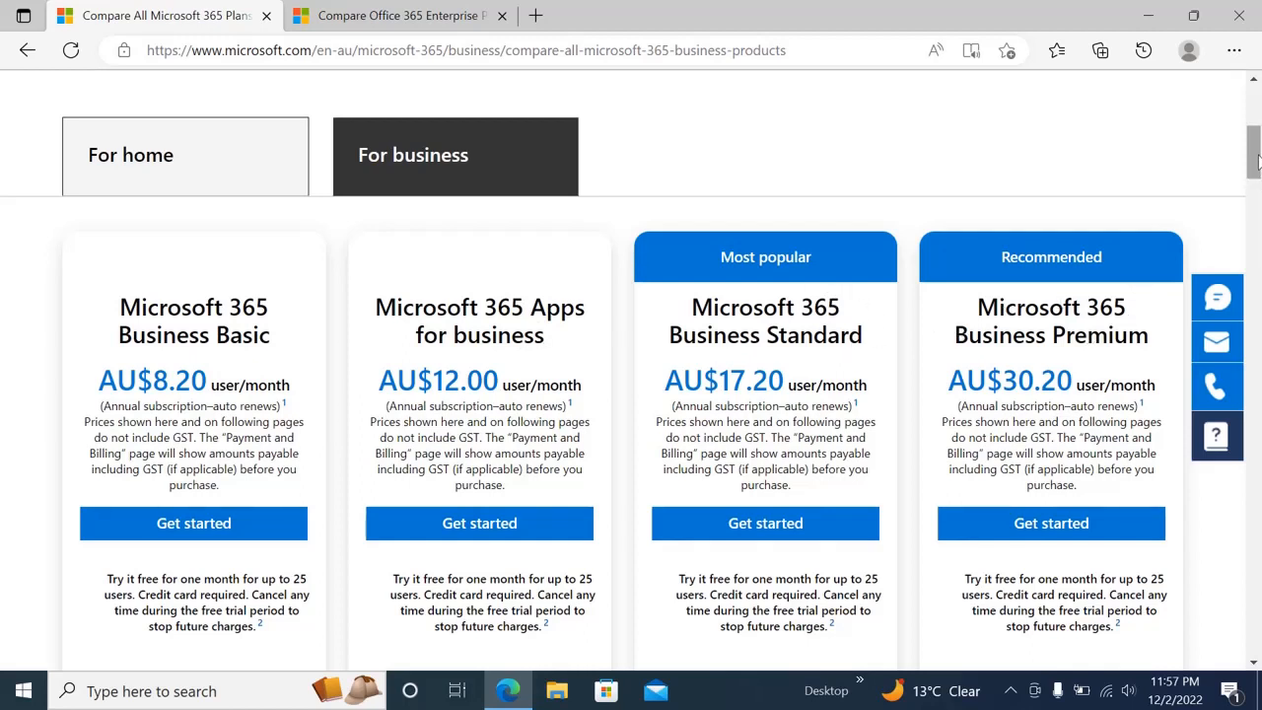
scroll(1257, 161, "down", 1)
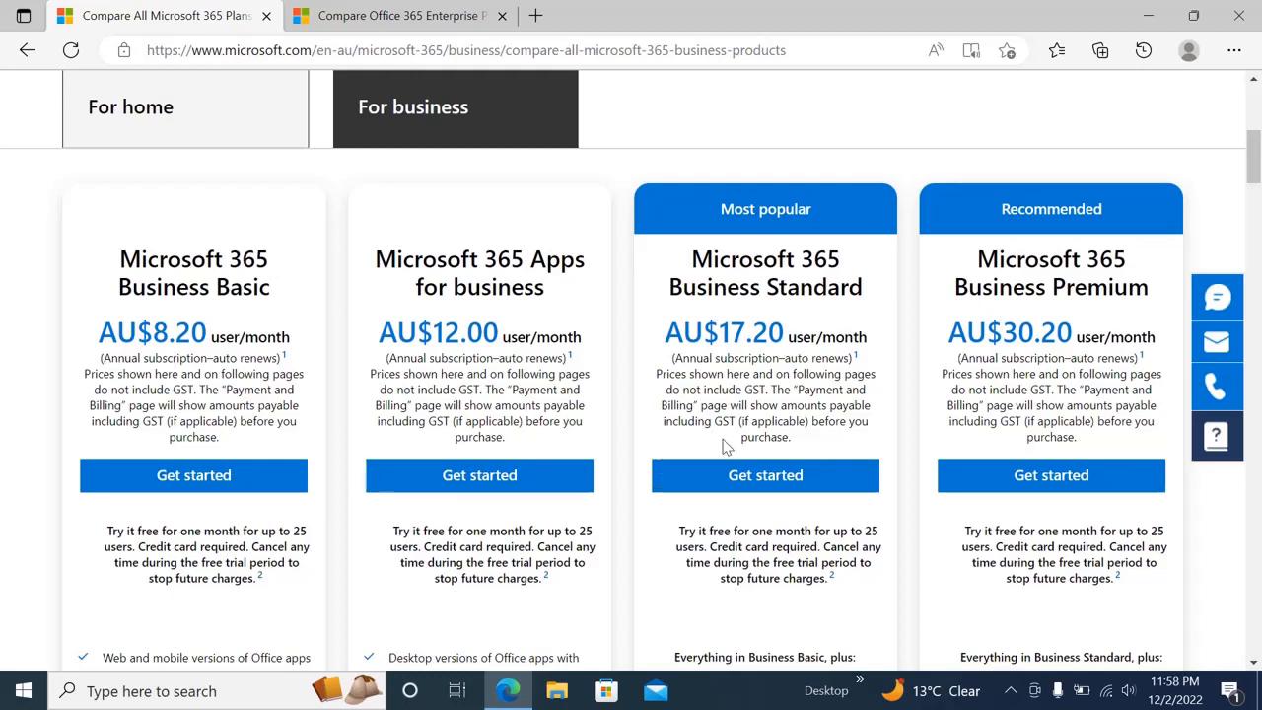
scroll(1258, 179, "down", 1)
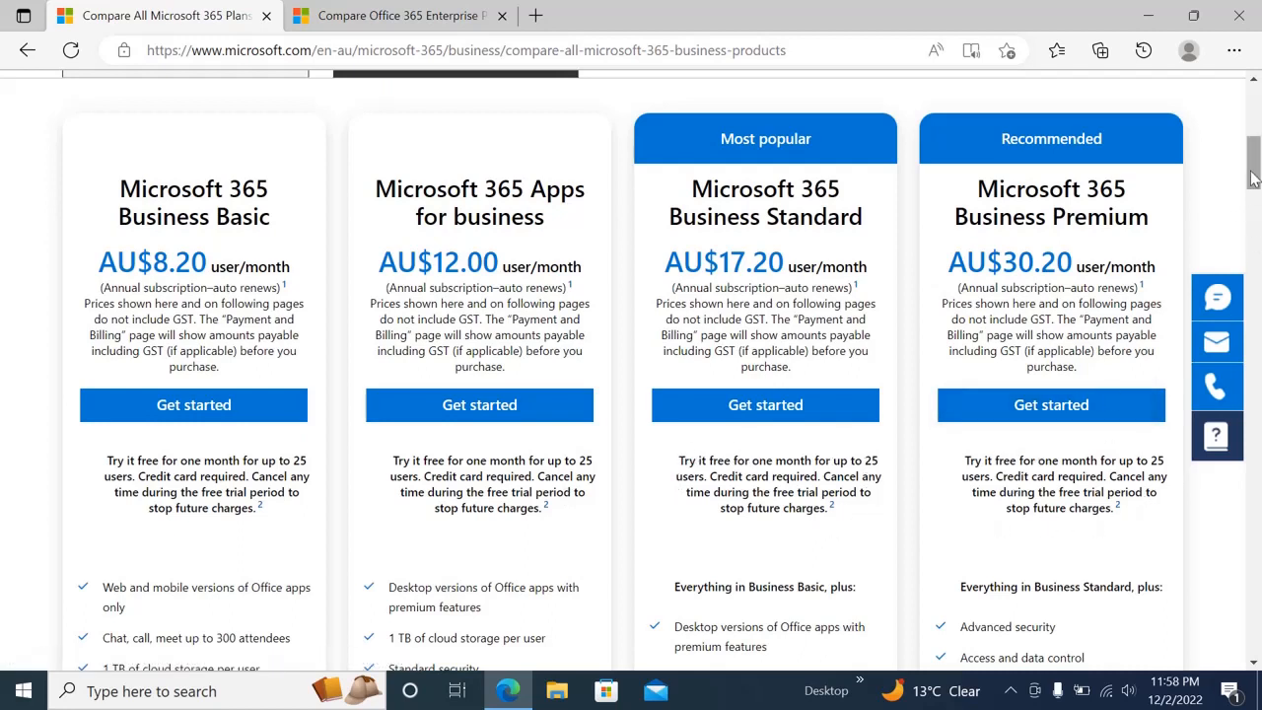
mouse_move(1256, 167)
left_mouse_down()
mouse_move(1256, 185)
mouse_move(1237, 180)
left_mouse_up()
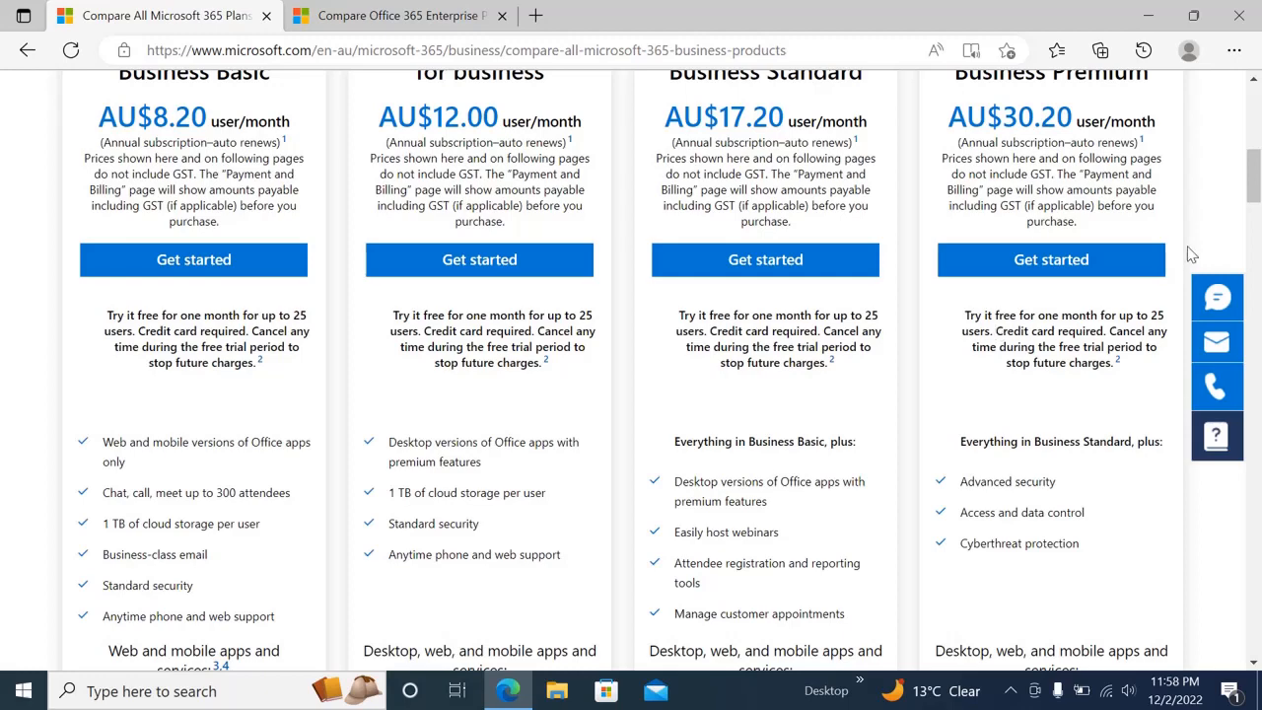
left_click_drag(1254, 200, 1254, 206)
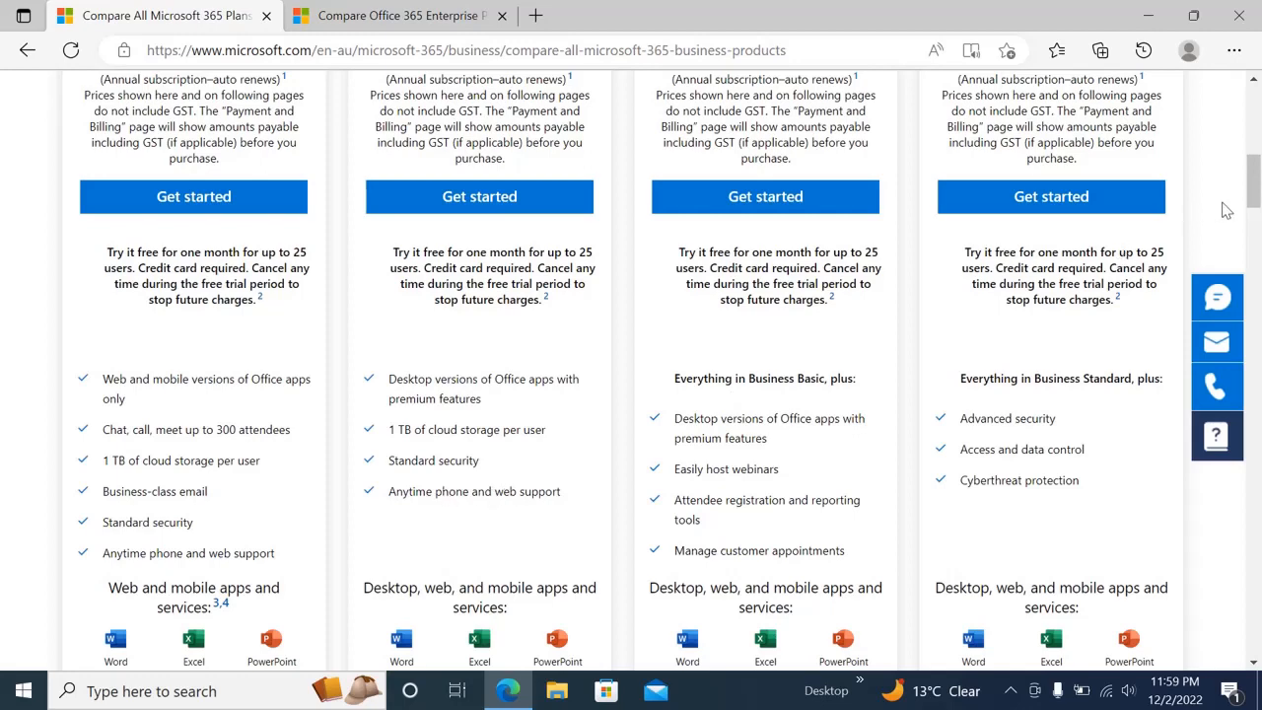
left_click_drag(1256, 201, 1198, 212)
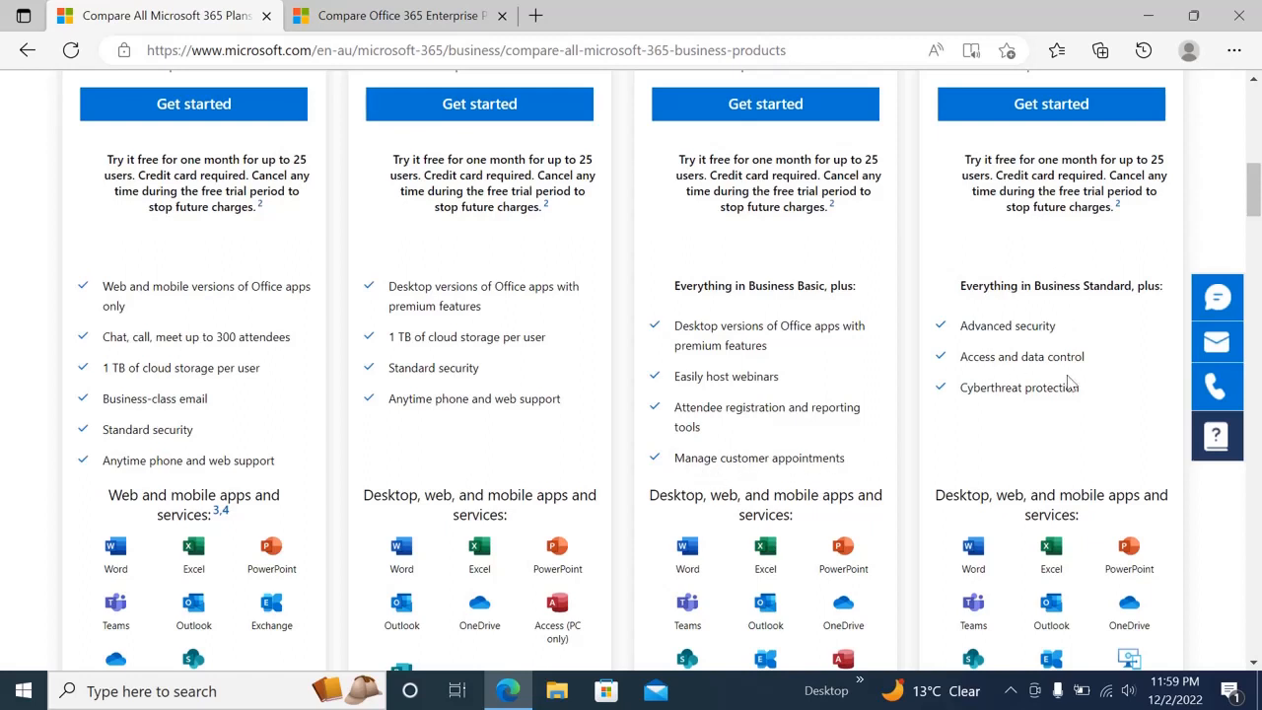
left_click_drag(1258, 195, 1255, 276)
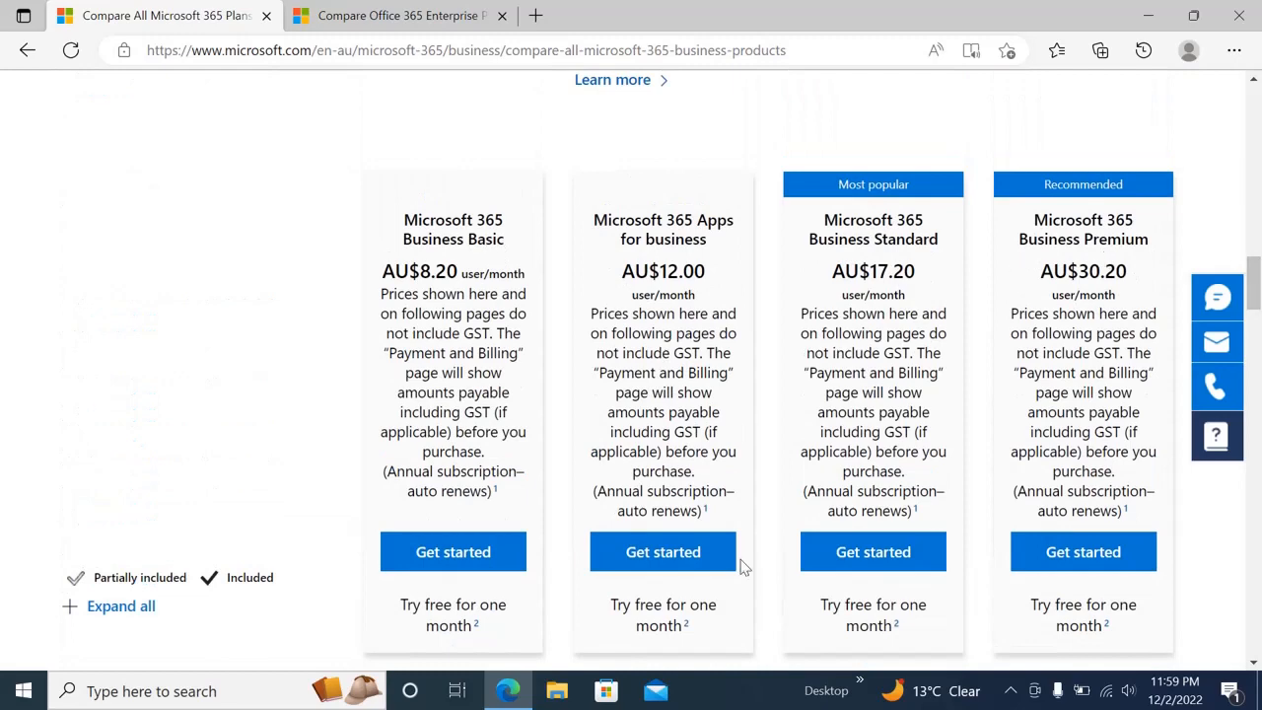
left_click_drag(740, 563, 983, 663)
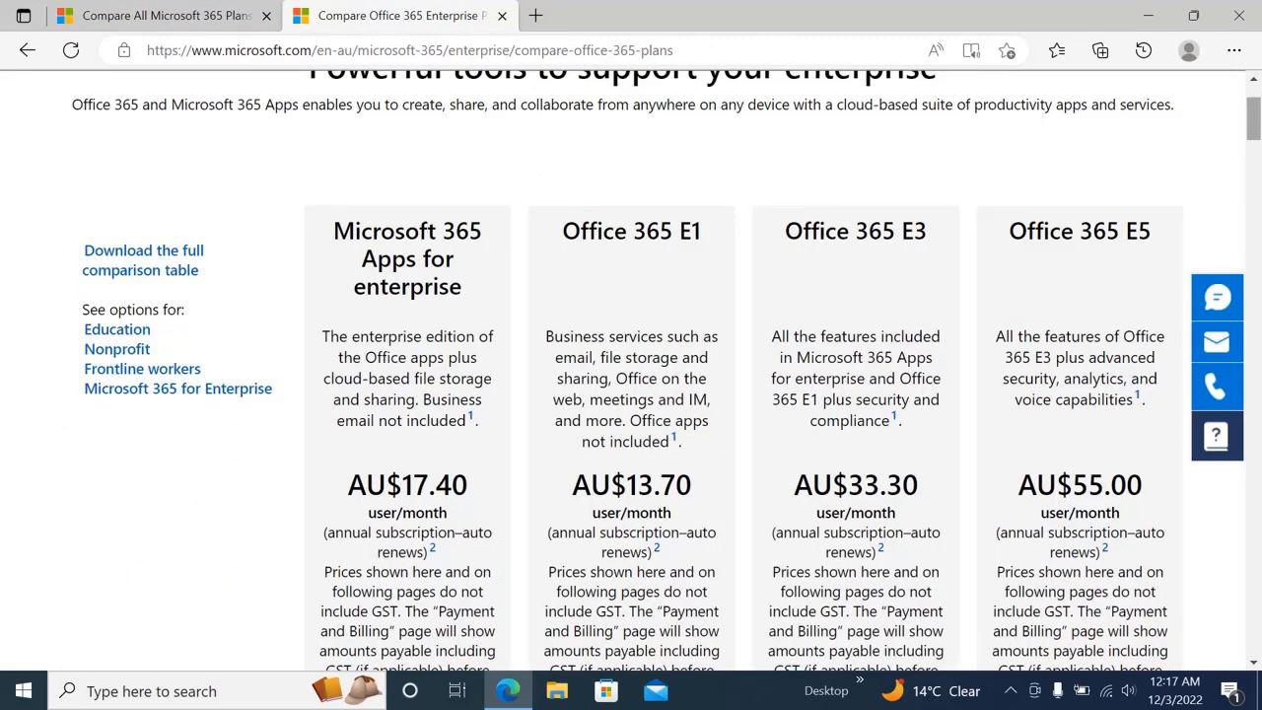
- Open the free trial sign-up for Office 365 E3 from the enterprise plan comparison
left_click_drag(1255, 118, 1254, 153)
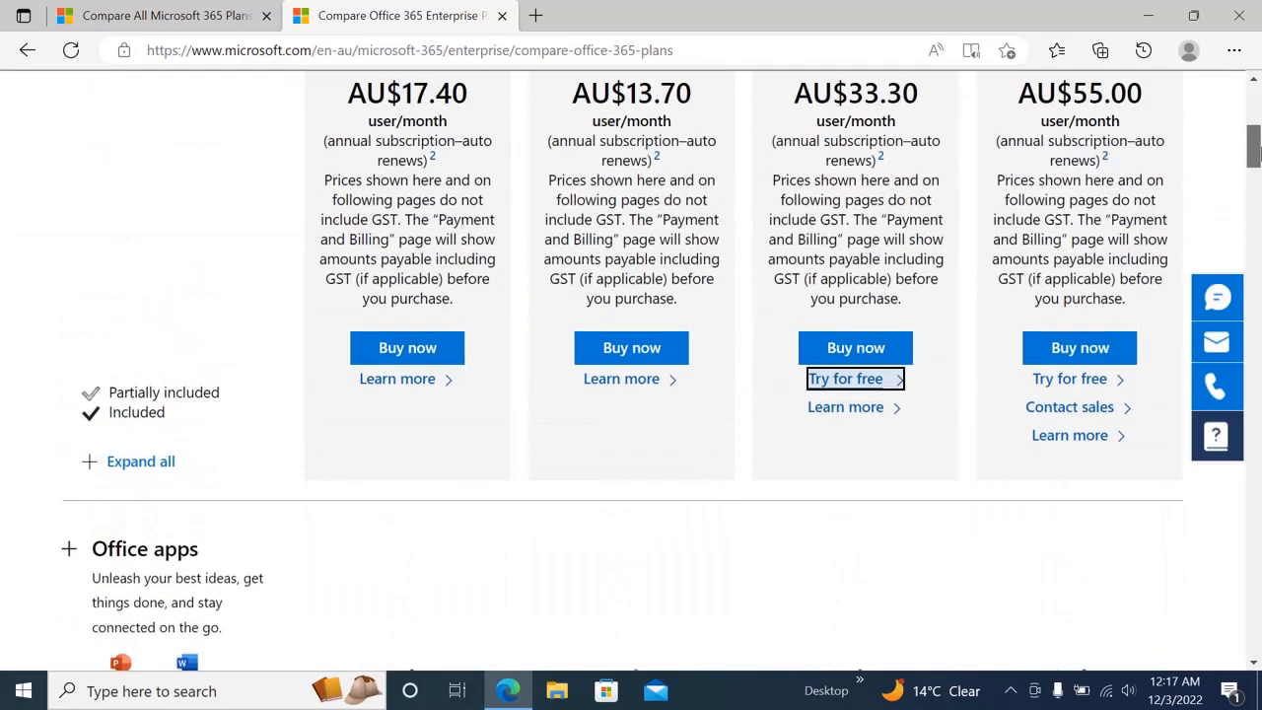
left_click(864, 383)
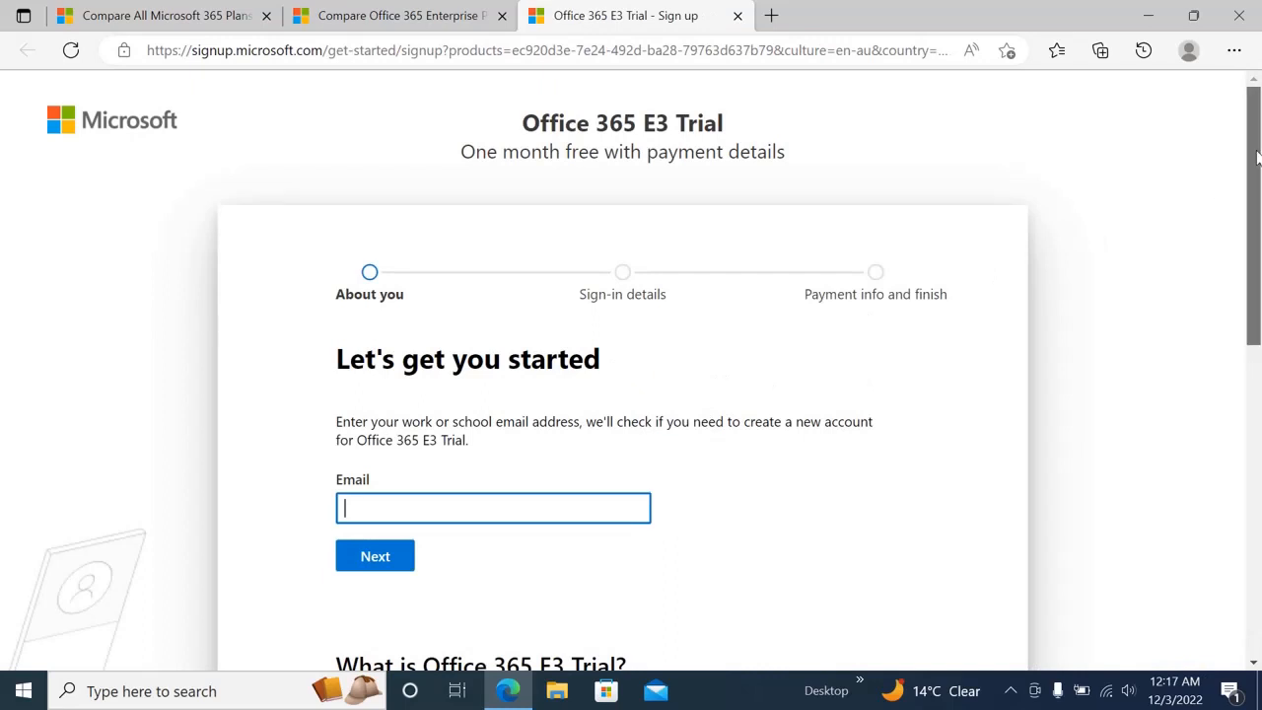
scroll(1257, 158, "down", 1)
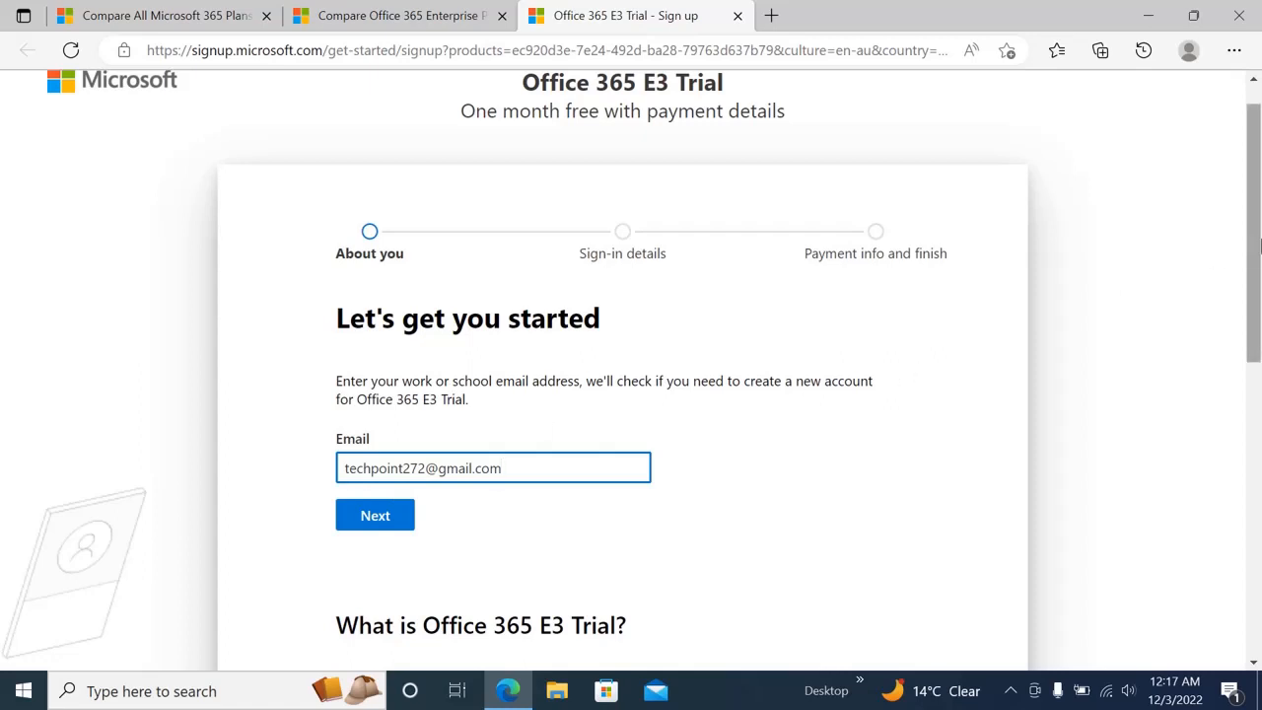
- Submit the email address for the Office 365 E3 trial and proceed to set up a new account
scroll(1254, 236, "down", 3)
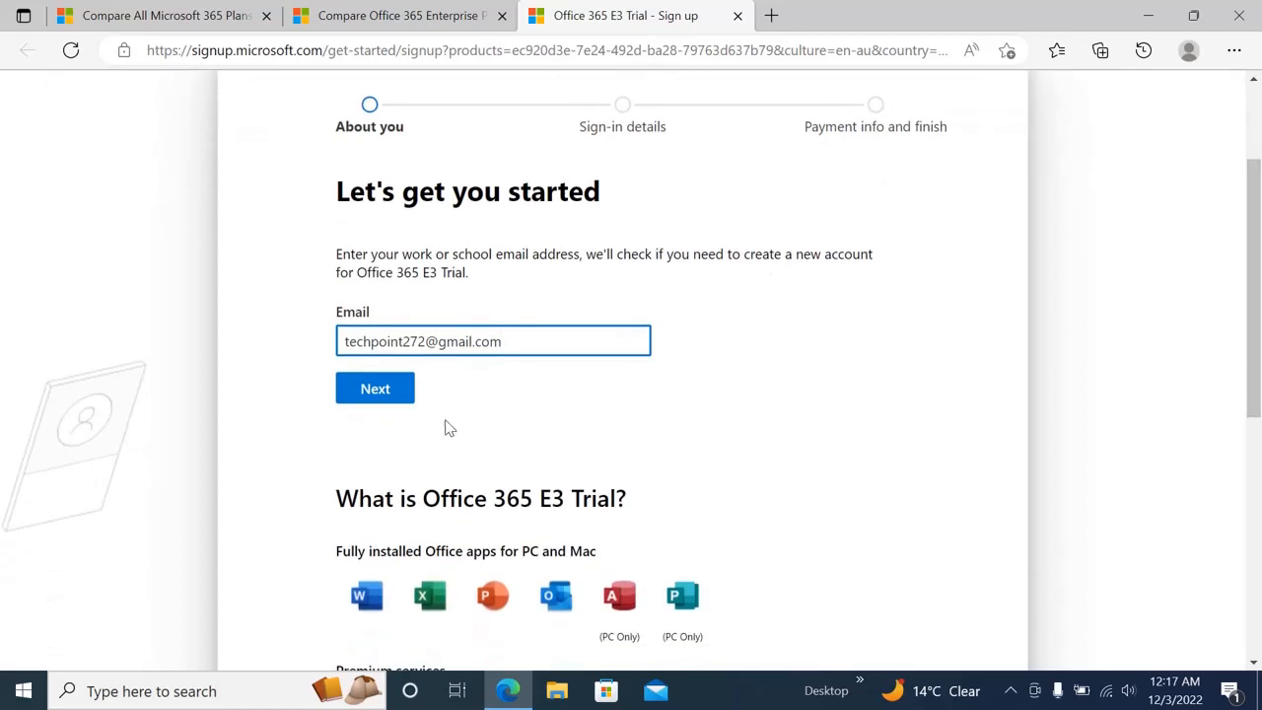
left_click(384, 396)
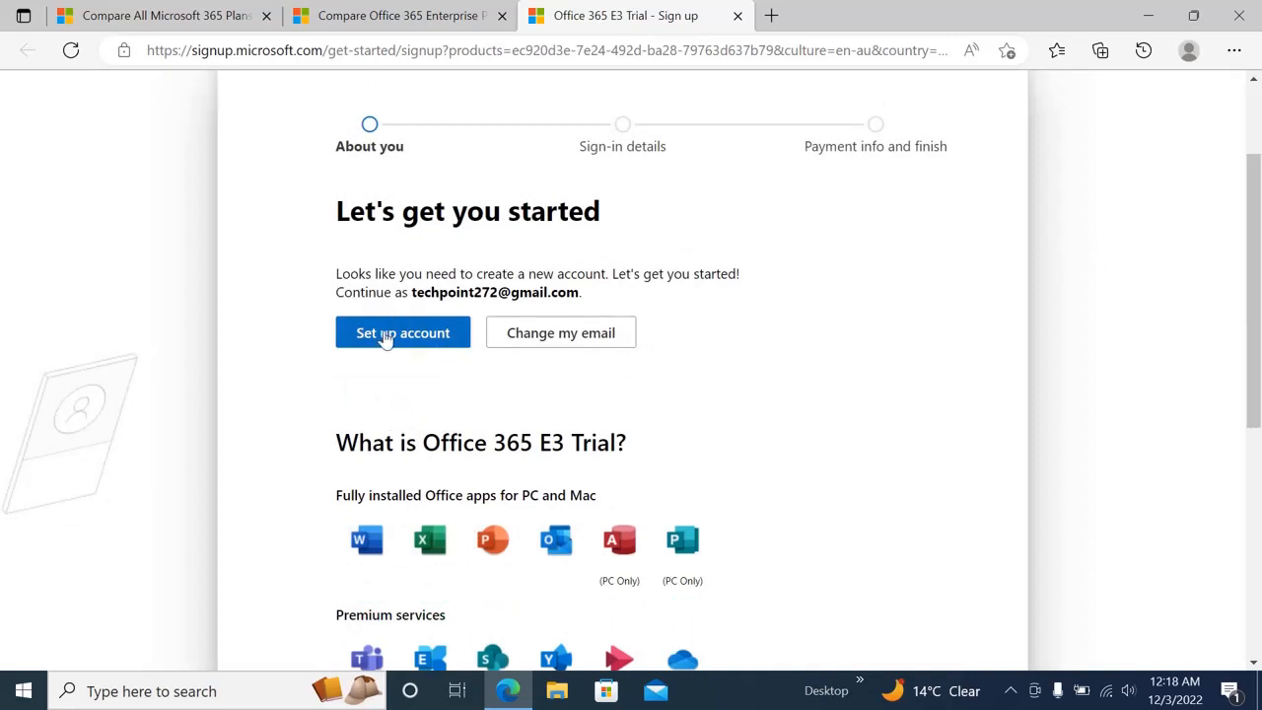
left_click(385, 336)
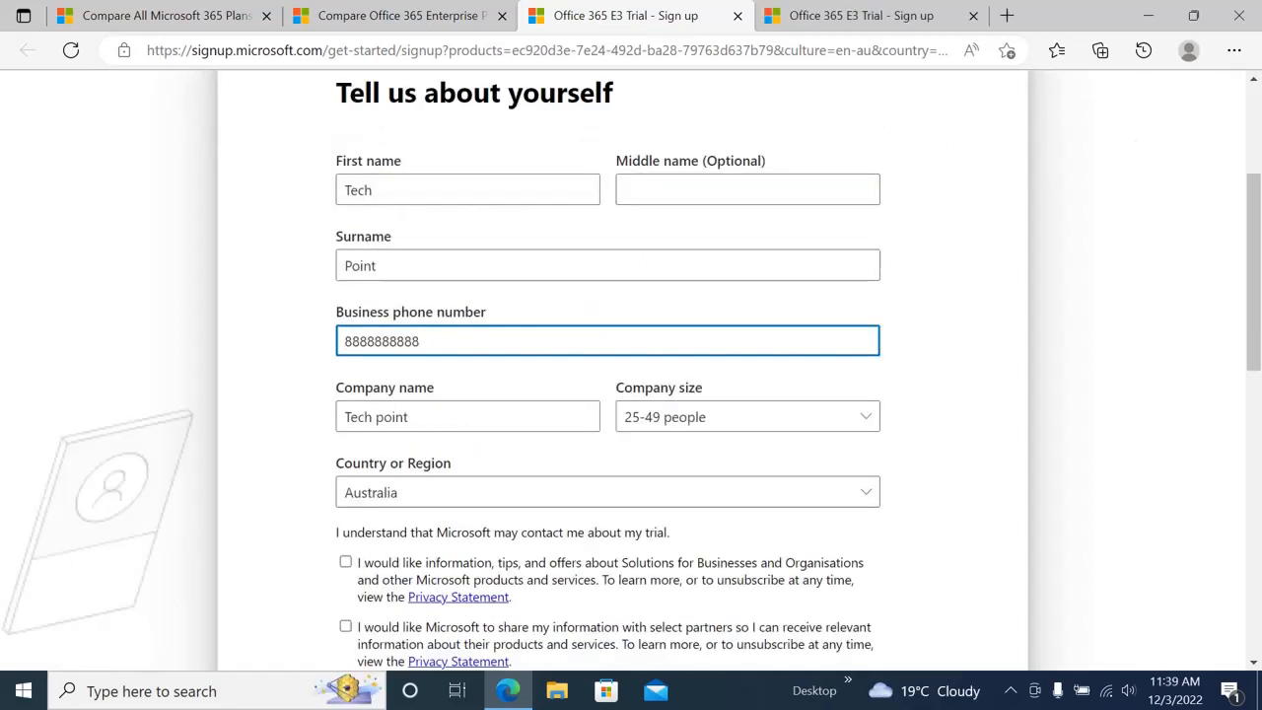
- Check the business phone number and the other personal and company details, and submit the trial's contact form
mouse_move(1256, 307)
left_mouse_down()
mouse_move(1257, 340)
mouse_move(1257, 317)
left_mouse_up()
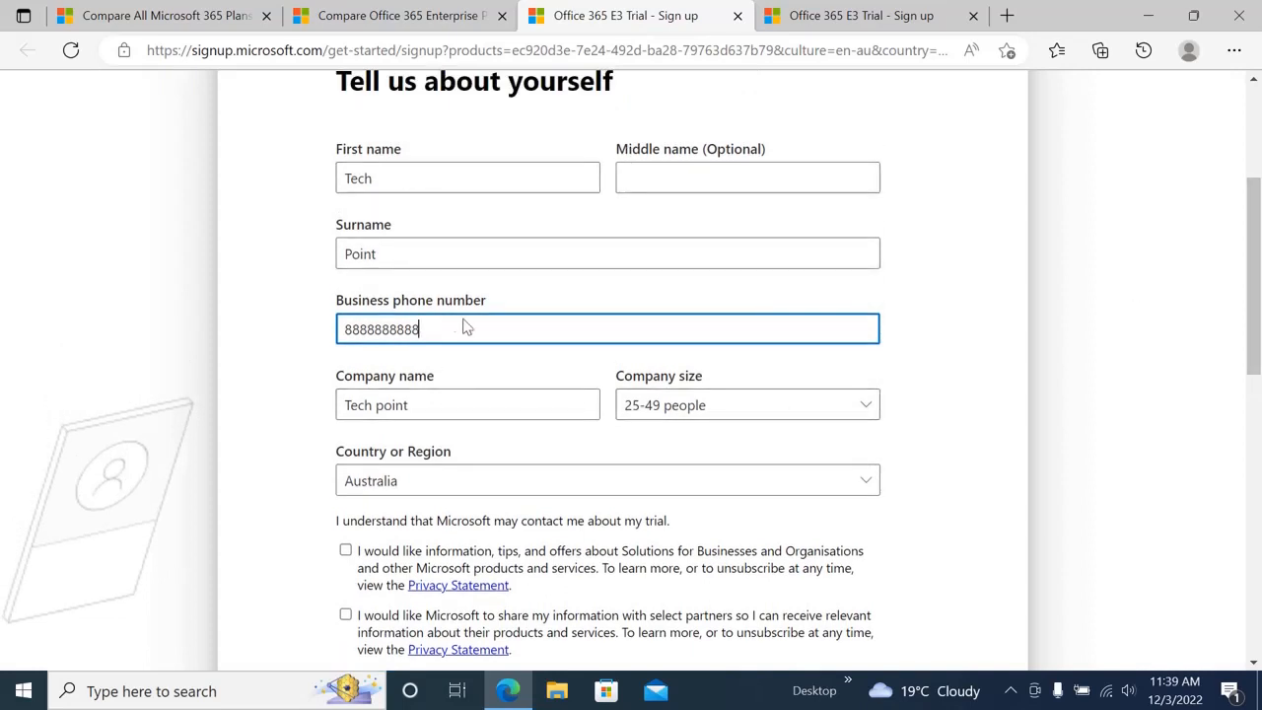
left_click_drag(439, 332, 341, 332)
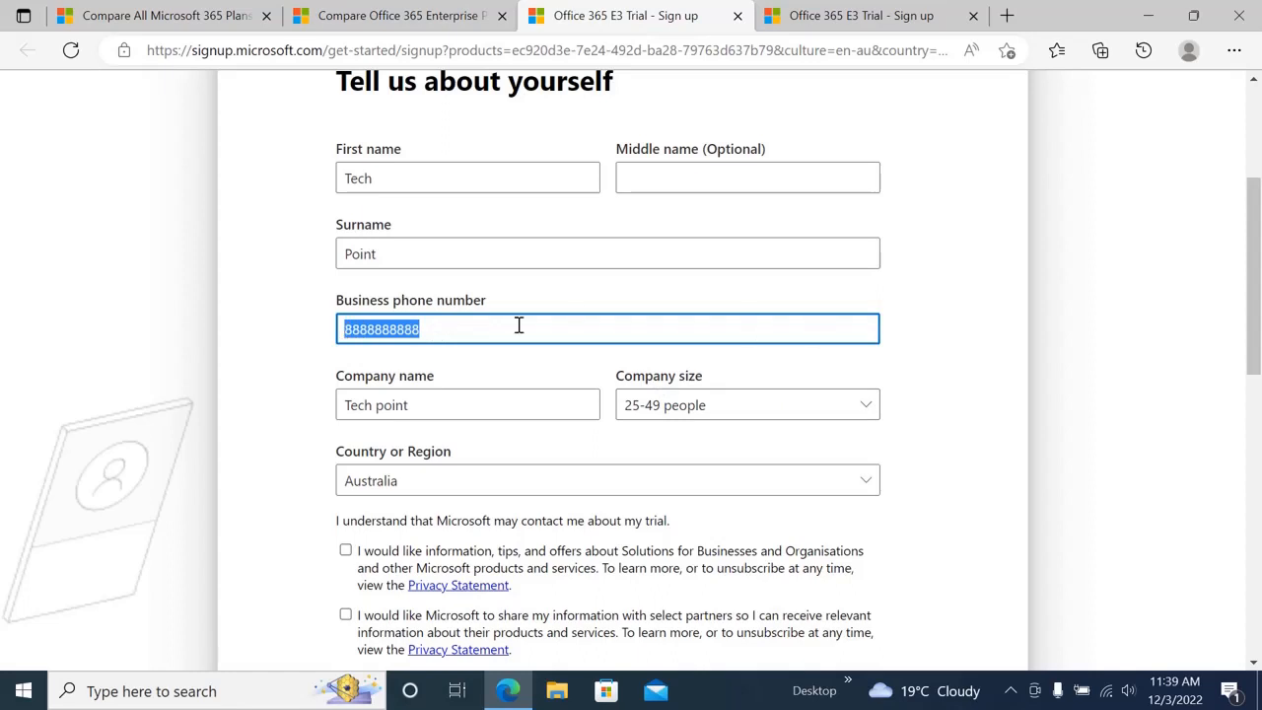
left_click_drag(453, 332, 359, 326)
left_click_drag(1253, 276, 1257, 311)
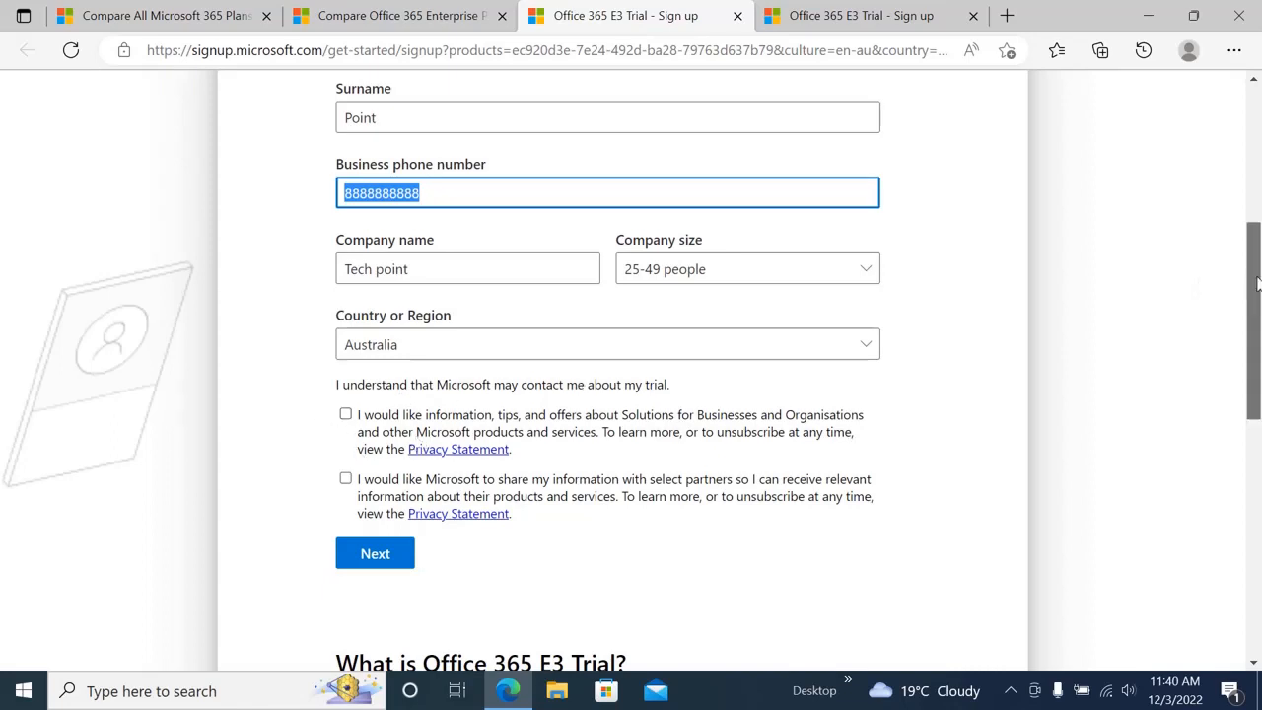
scroll(1257, 283, "down", 1)
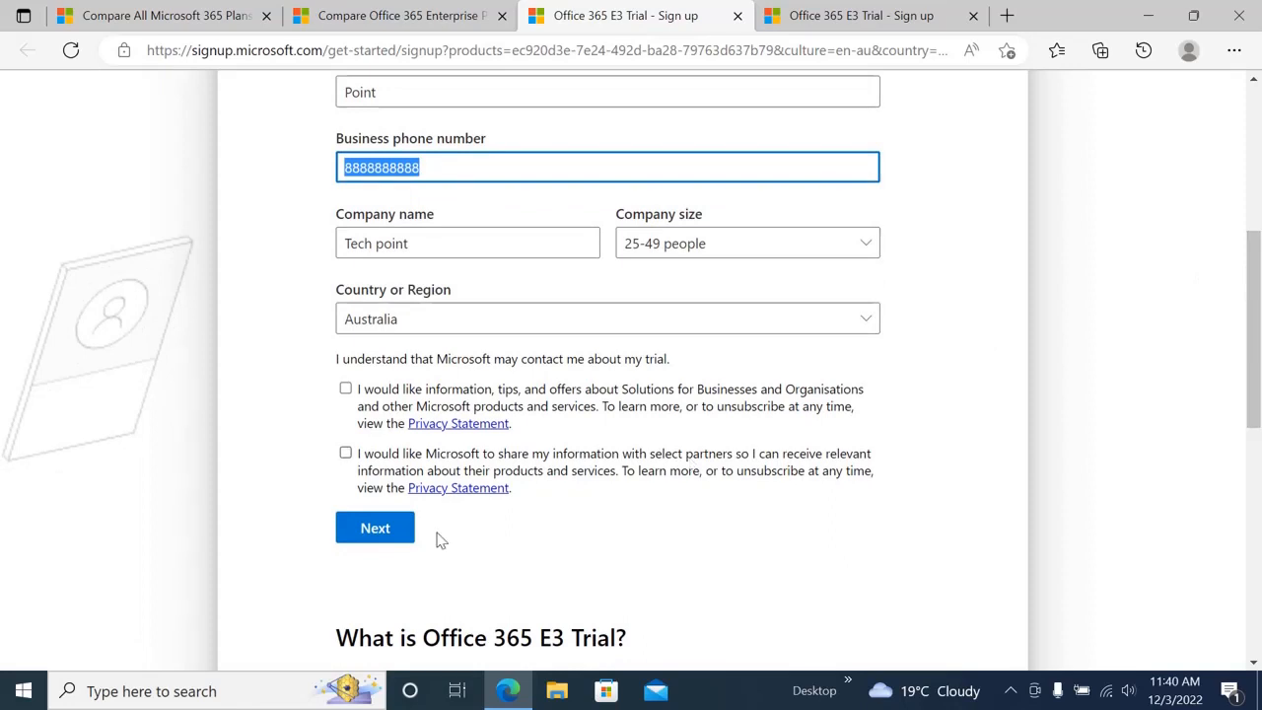
left_click(391, 536)
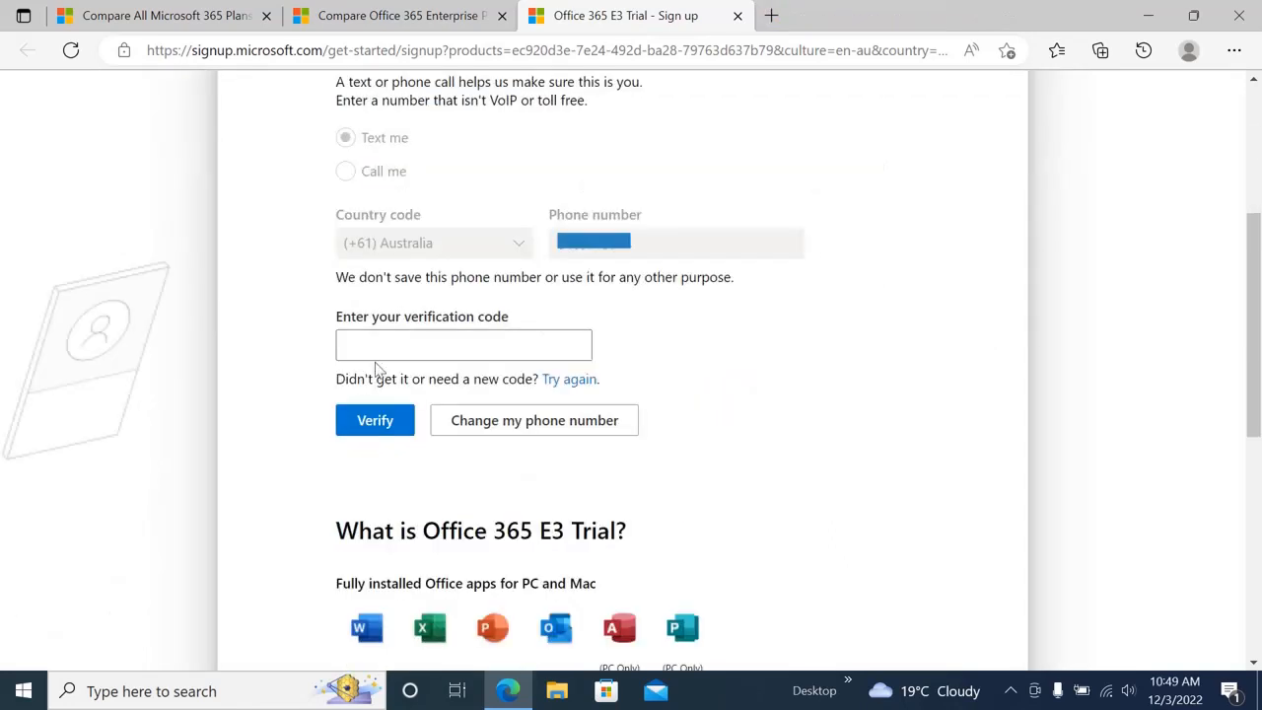
- Enter the verification code received by text message and verify it
left_click(374, 342)
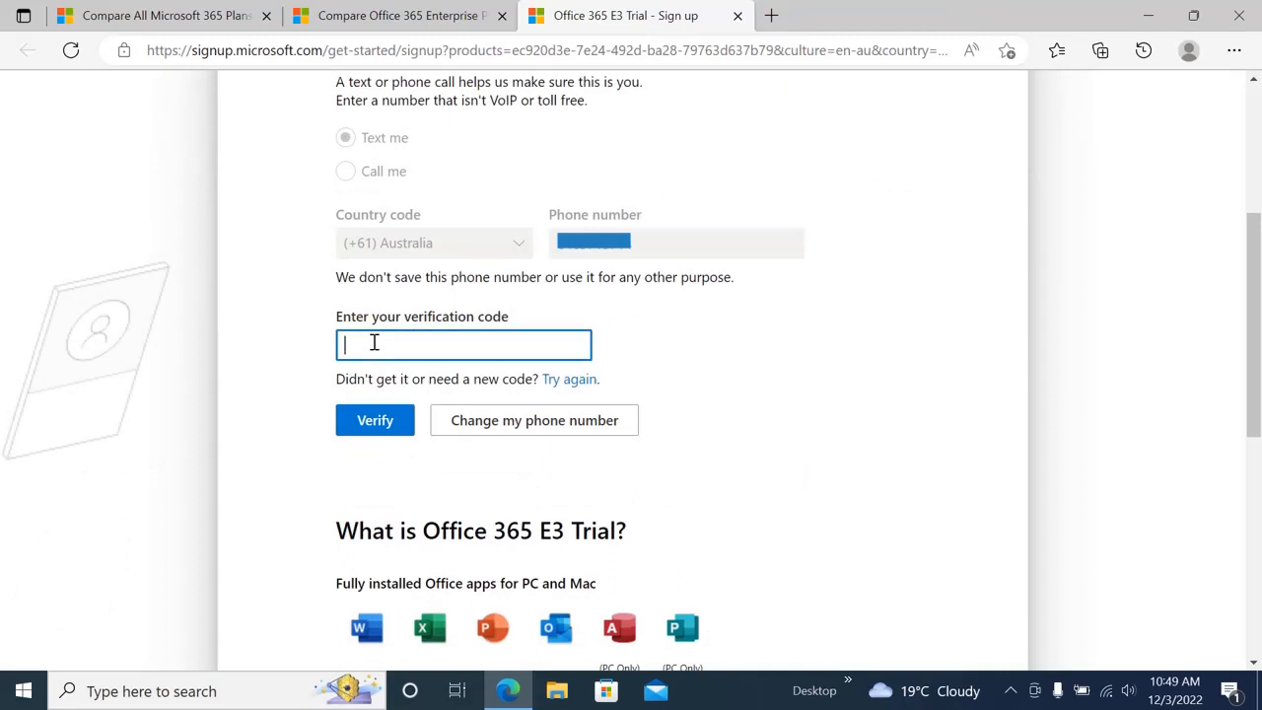
left_click(376, 421)
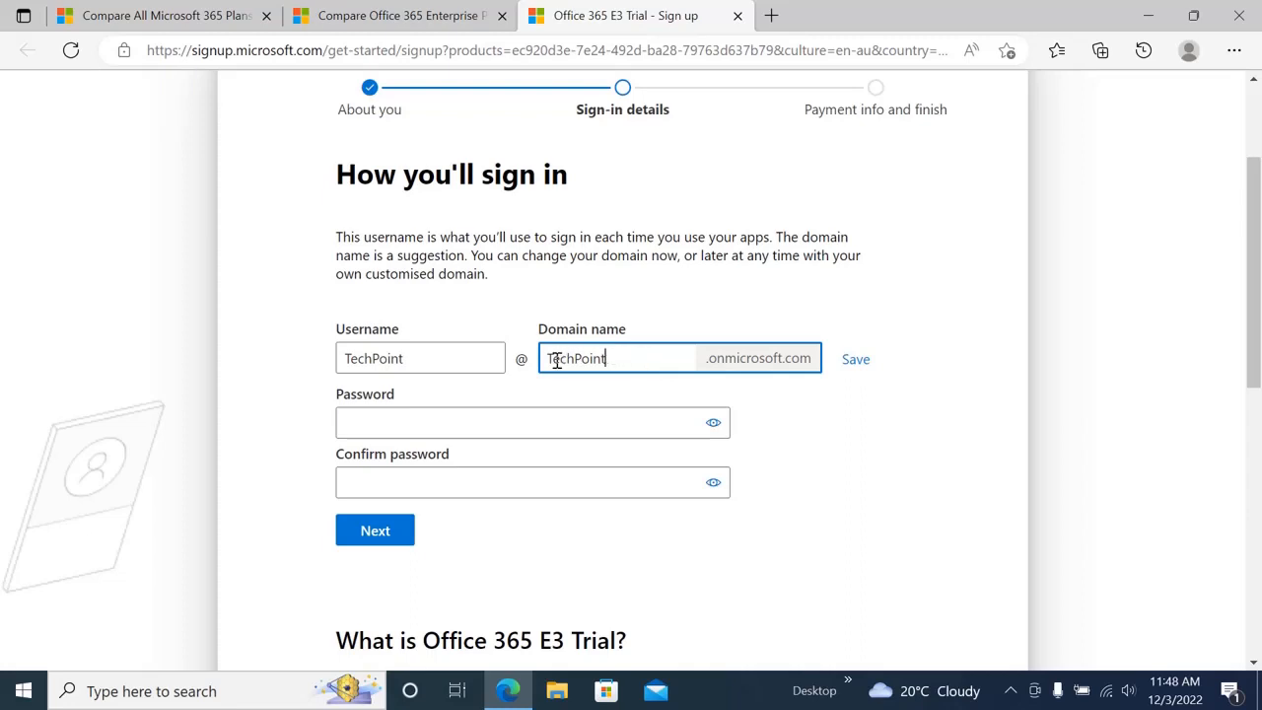
- Change the sign-in domain name to techPoint, keeping the .onmicrosoft.com suffix
key("BackSpace")
type("t")
left_click_drag(713, 359, 818, 345)
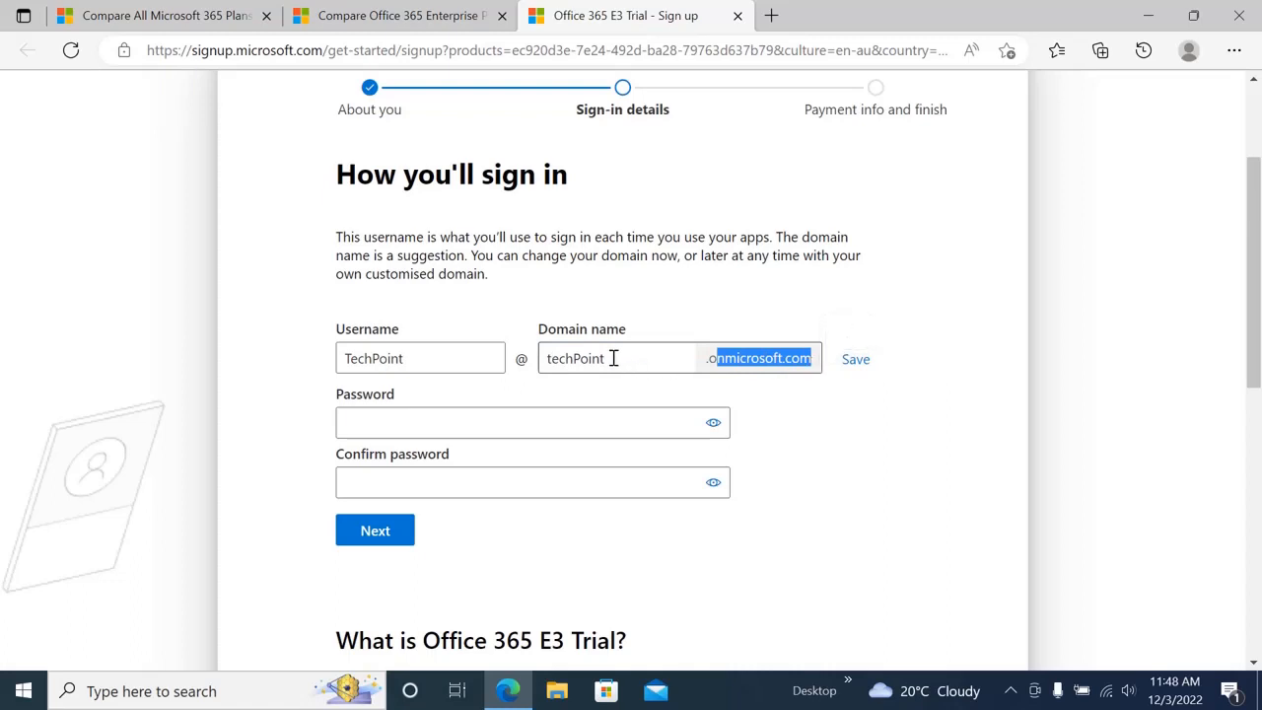
left_click_drag(613, 358, 536, 362)
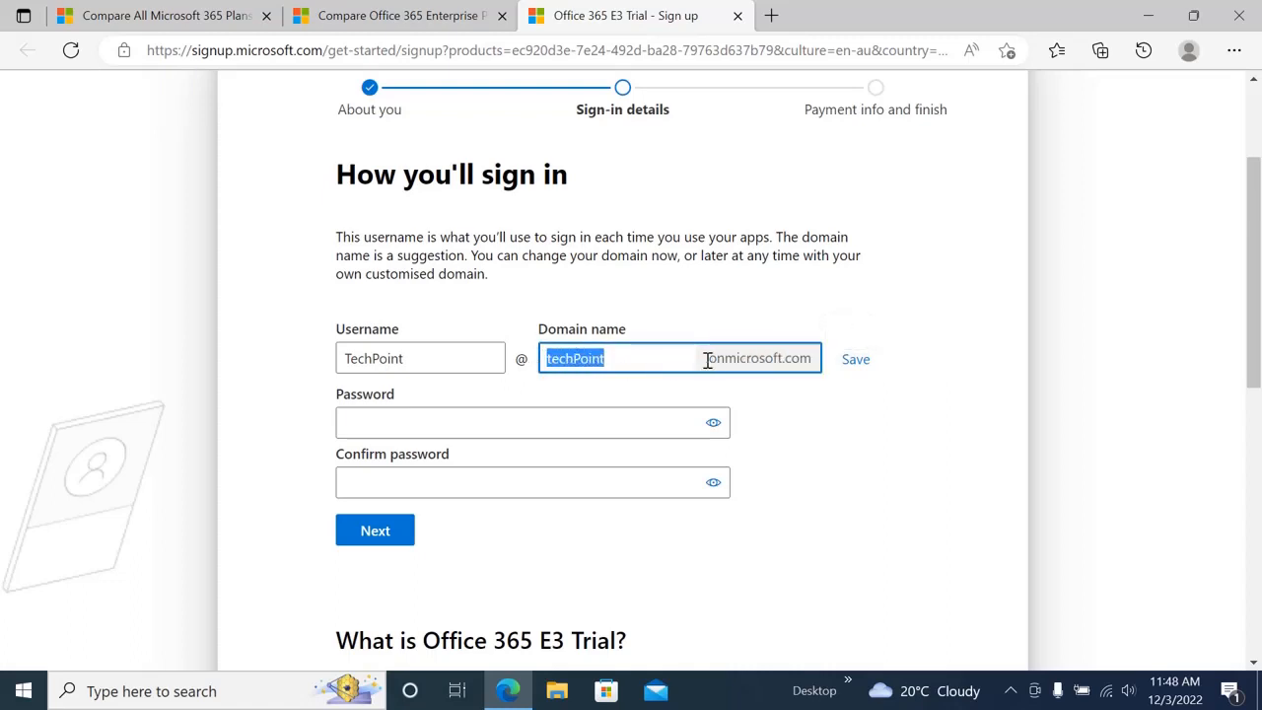
left_click_drag(707, 361, 817, 361)
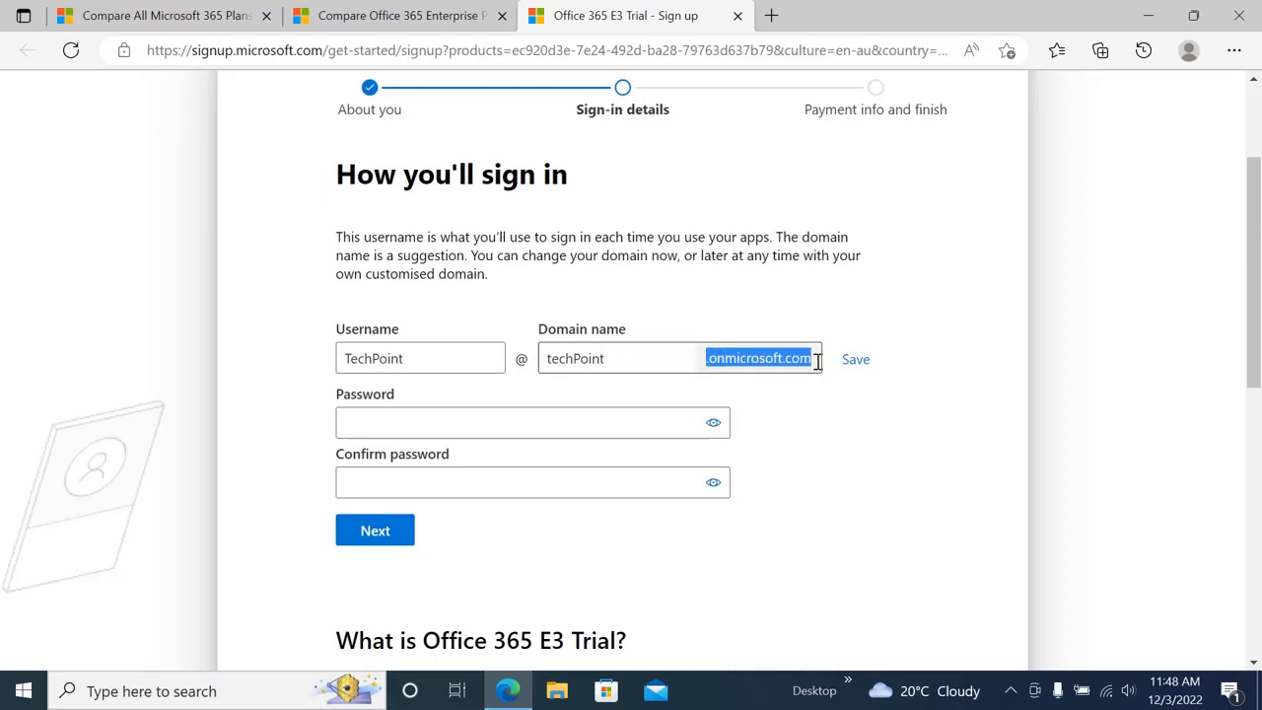
- Replace the suggested sign-in username with Administrator
left_click(441, 356)
left_click_drag(441, 356, 335, 357)
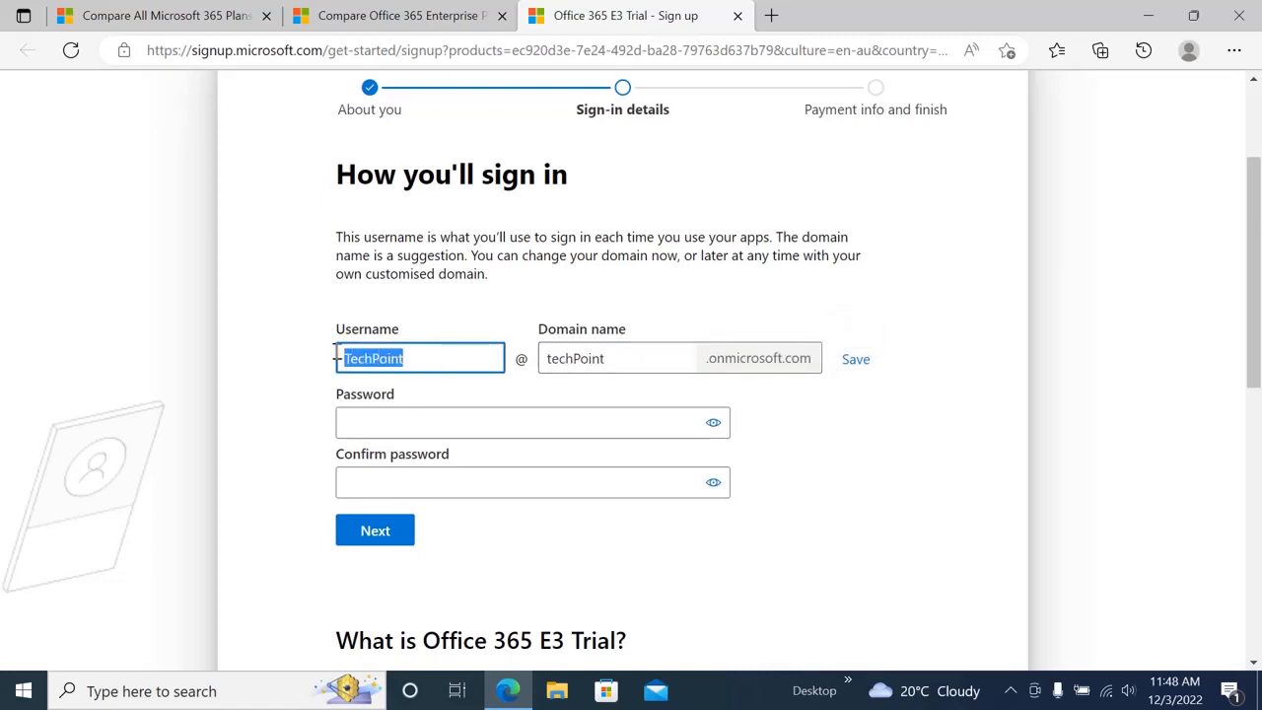
key("BackSpace")
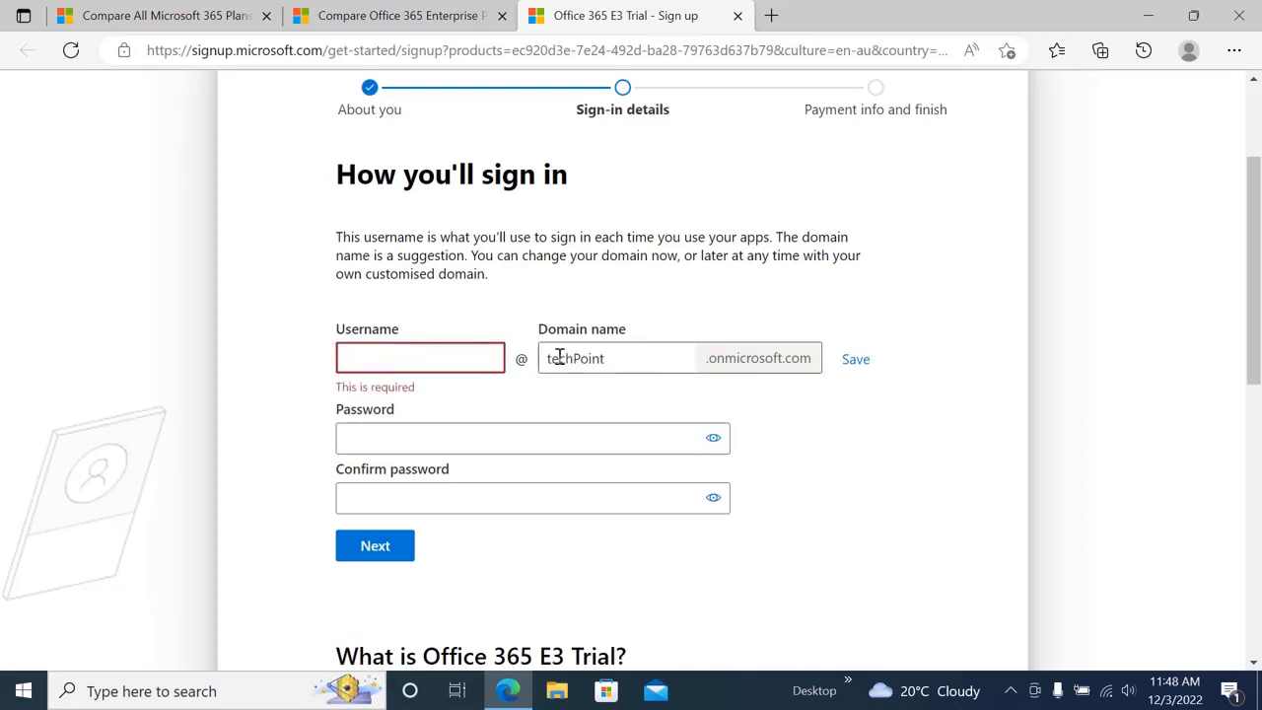
left_click_drag(546, 358, 671, 364)
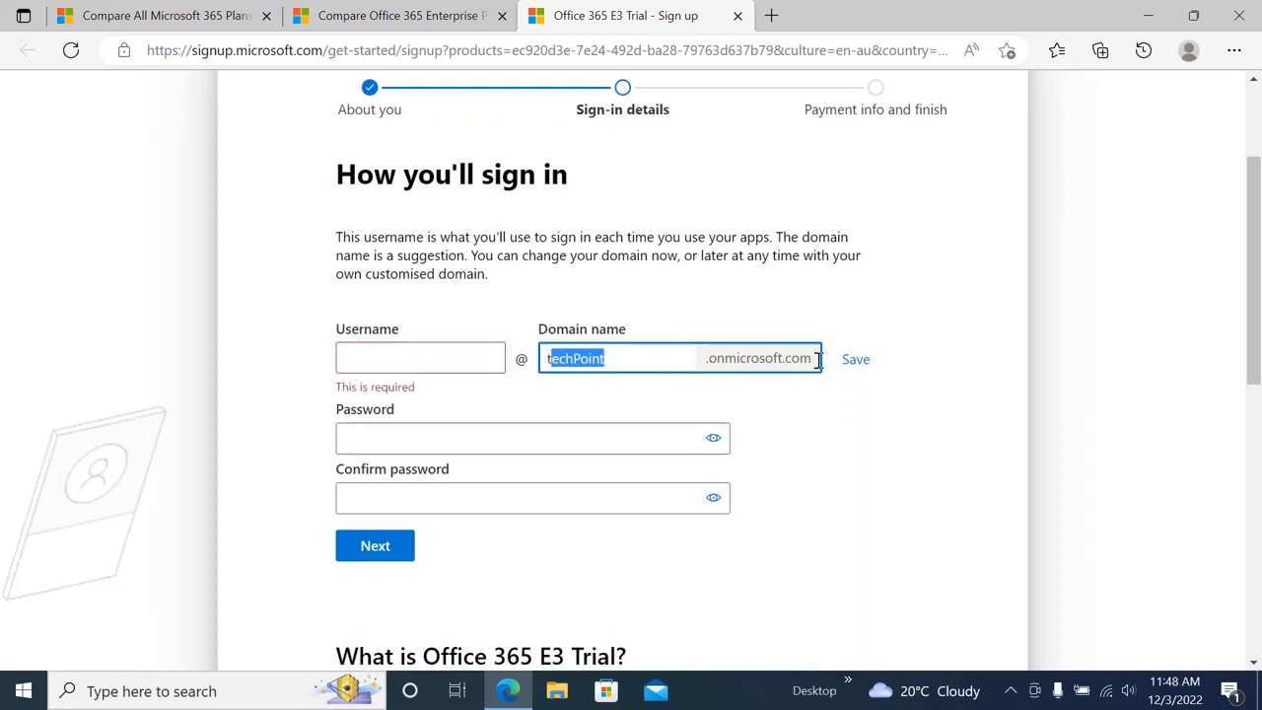
left_click_drag(818, 360, 578, 357)
left_click(436, 357)
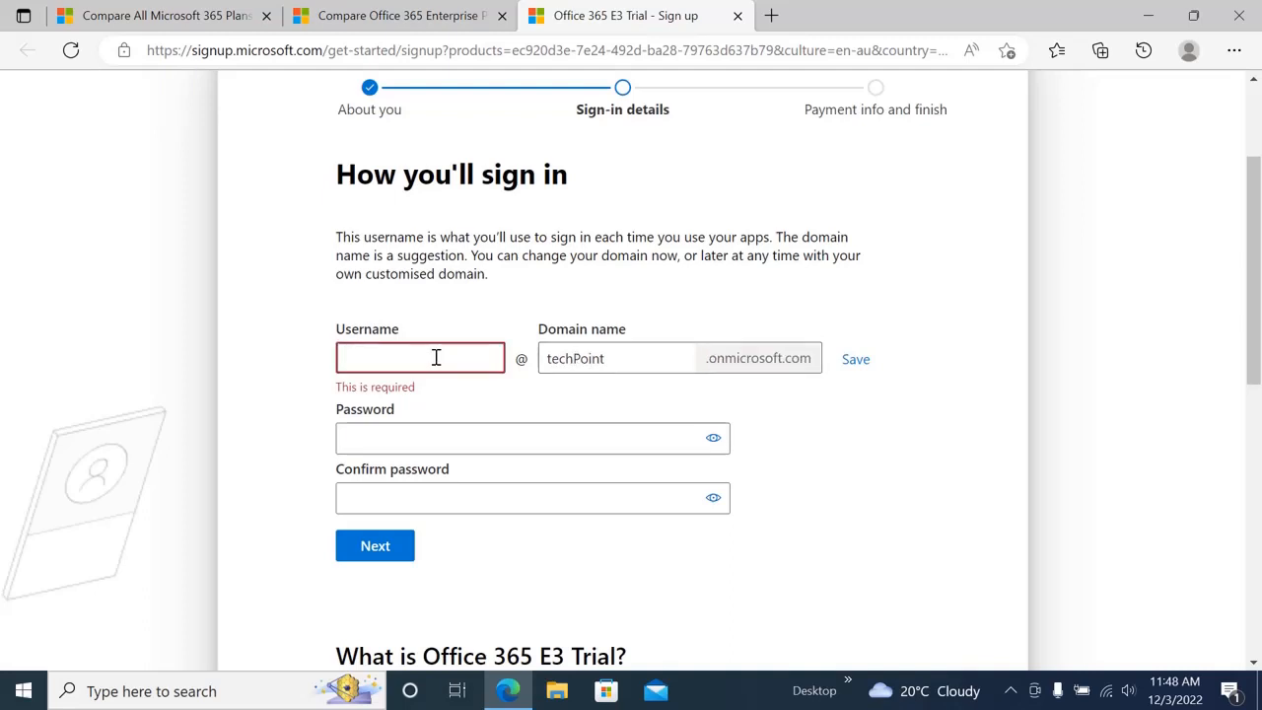
type("Ad")
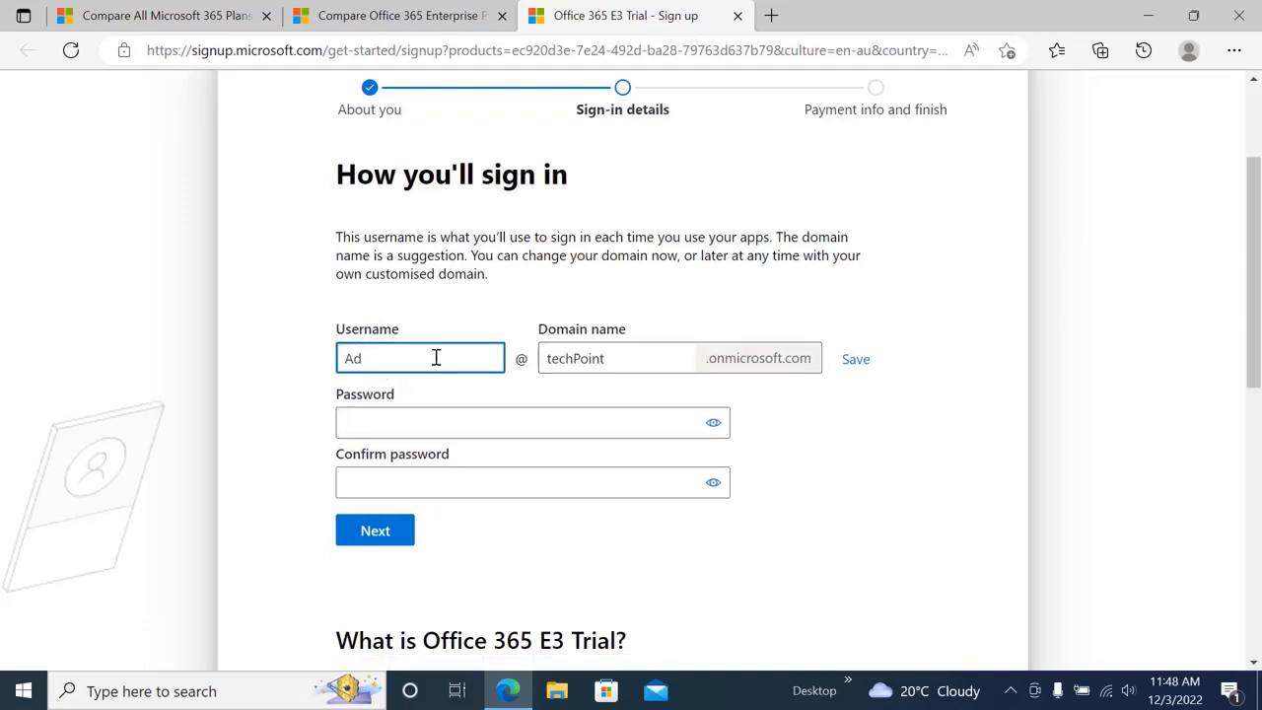
type("ministrator")
- Enter and confirm the account password, and submit the sign-in details
left_click(450, 422)
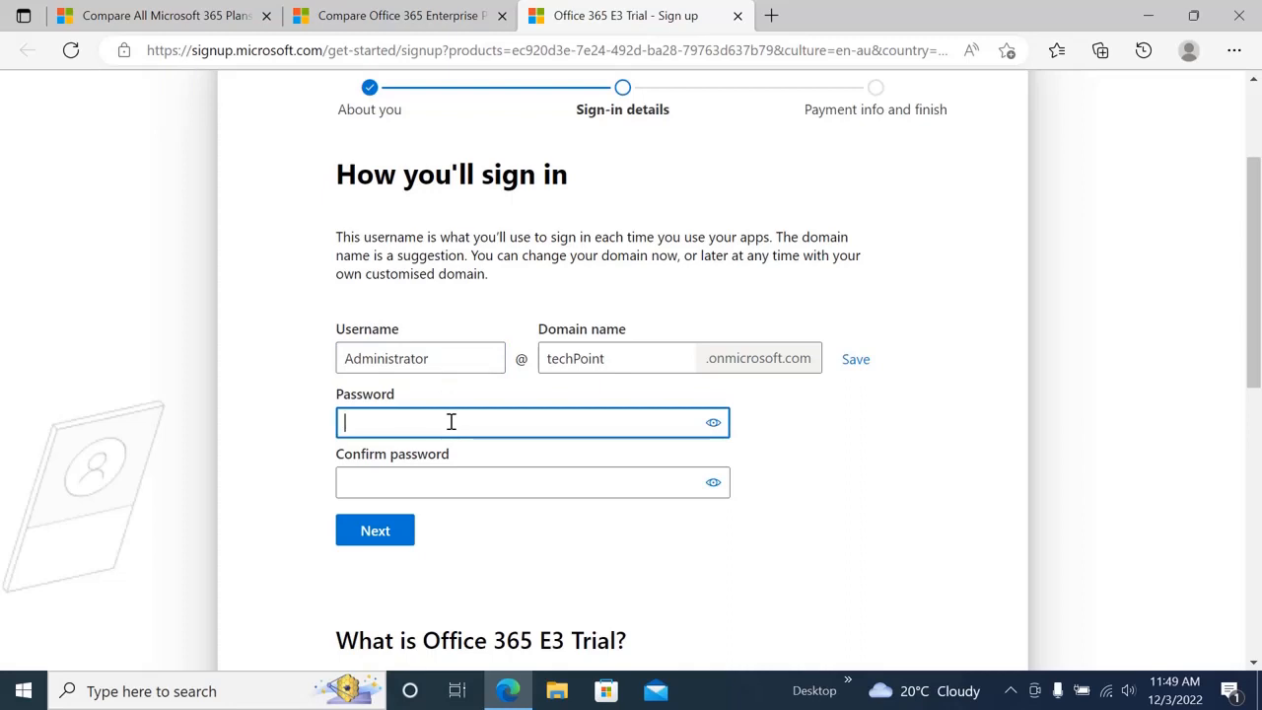
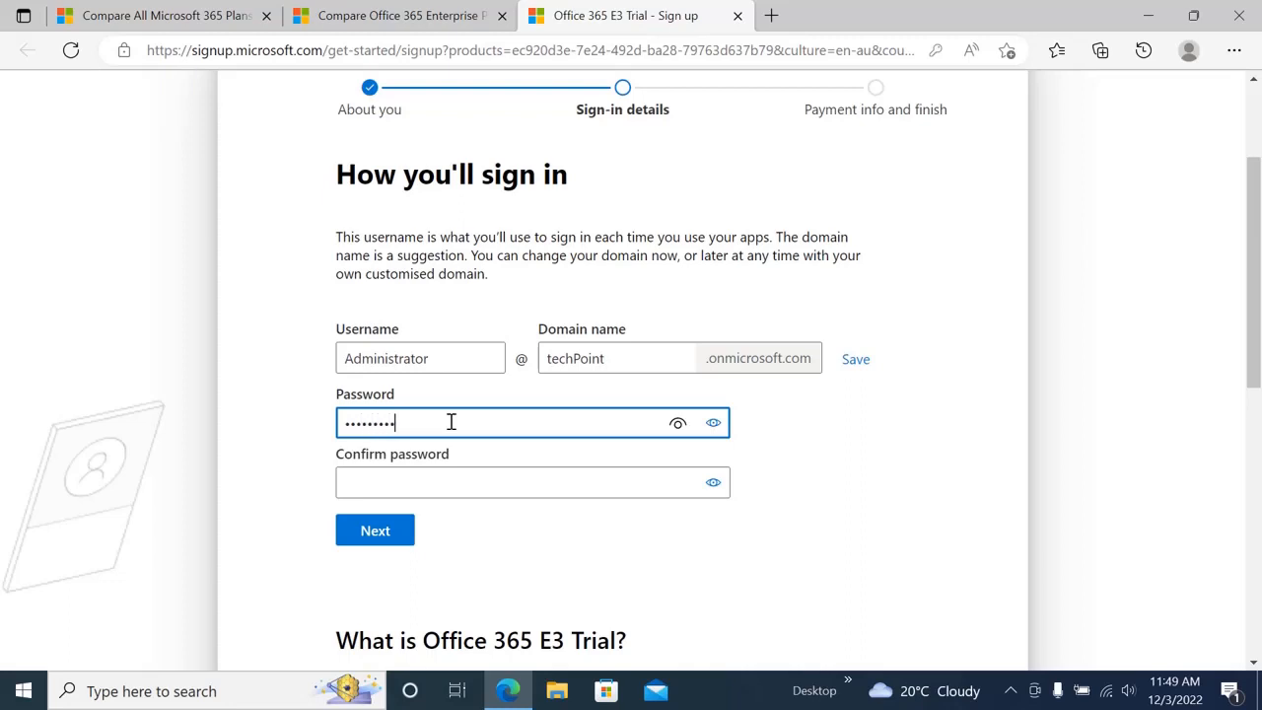
left_click(430, 481)
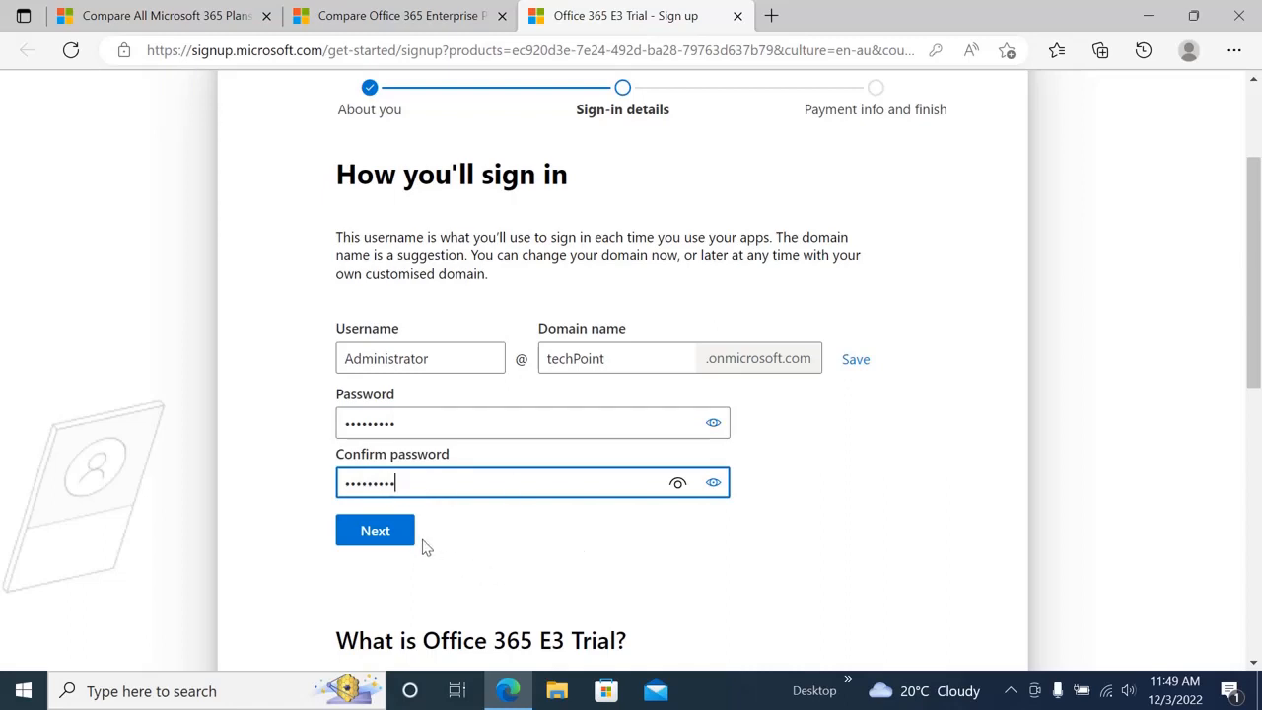
left_click(392, 533)
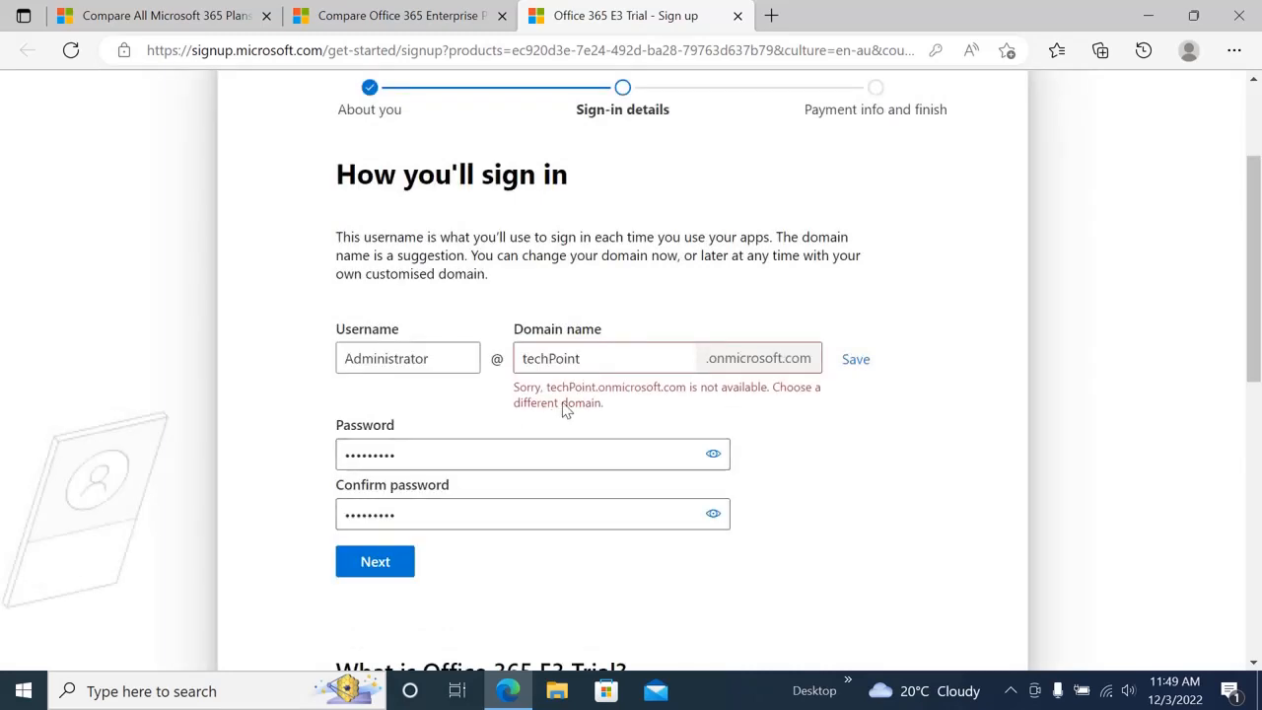
- Change the domain name to techPoint27 and resubmit the sign-in details
left_click(588, 358)
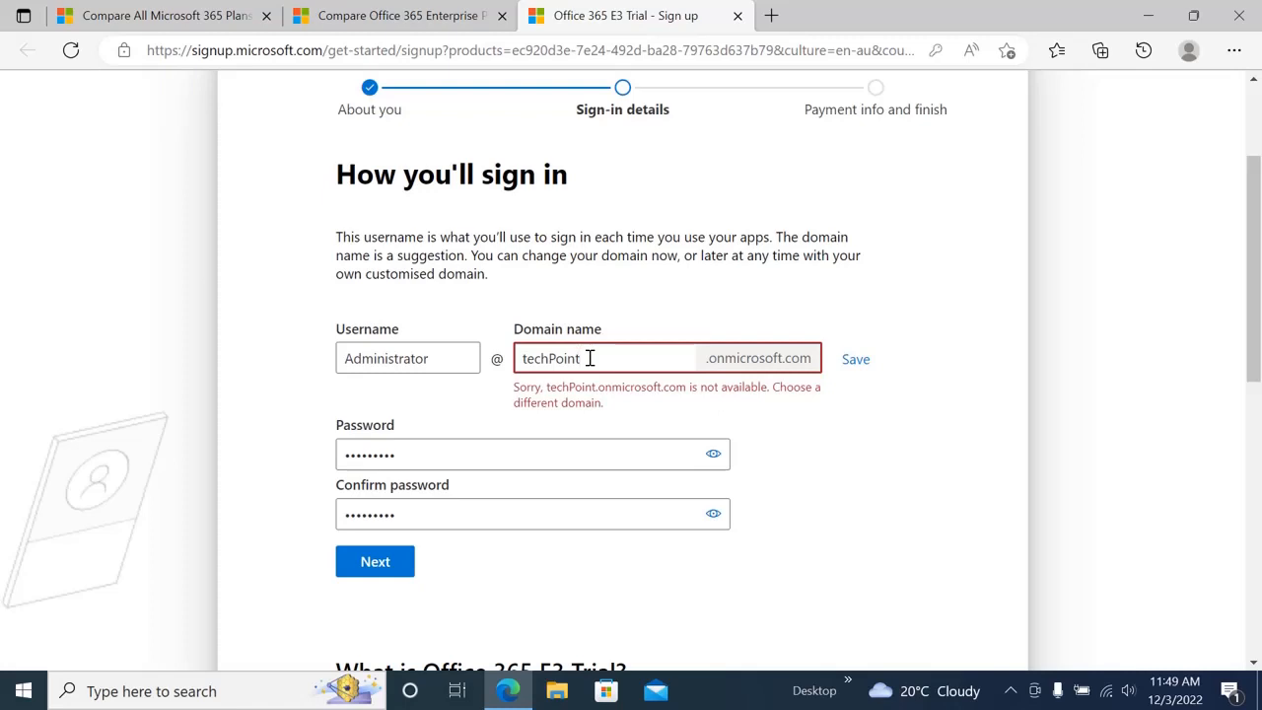
type("22")
left_click(392, 561)
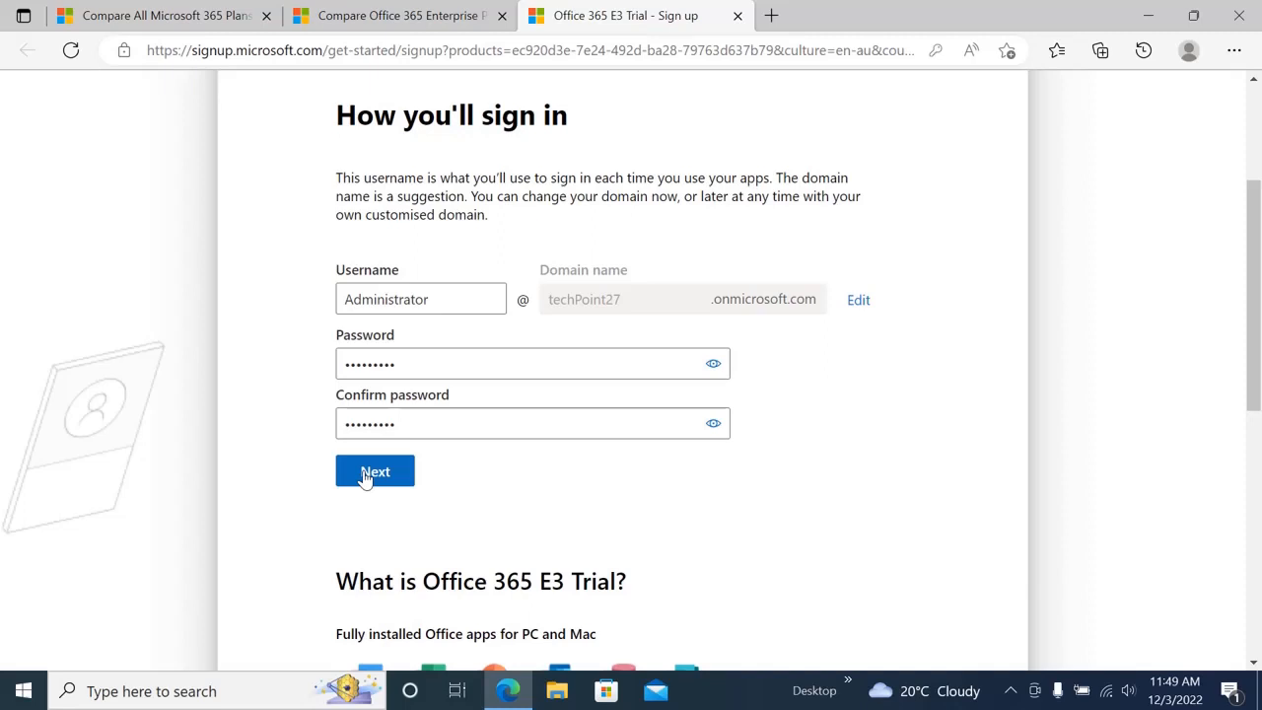
left_click(365, 477)
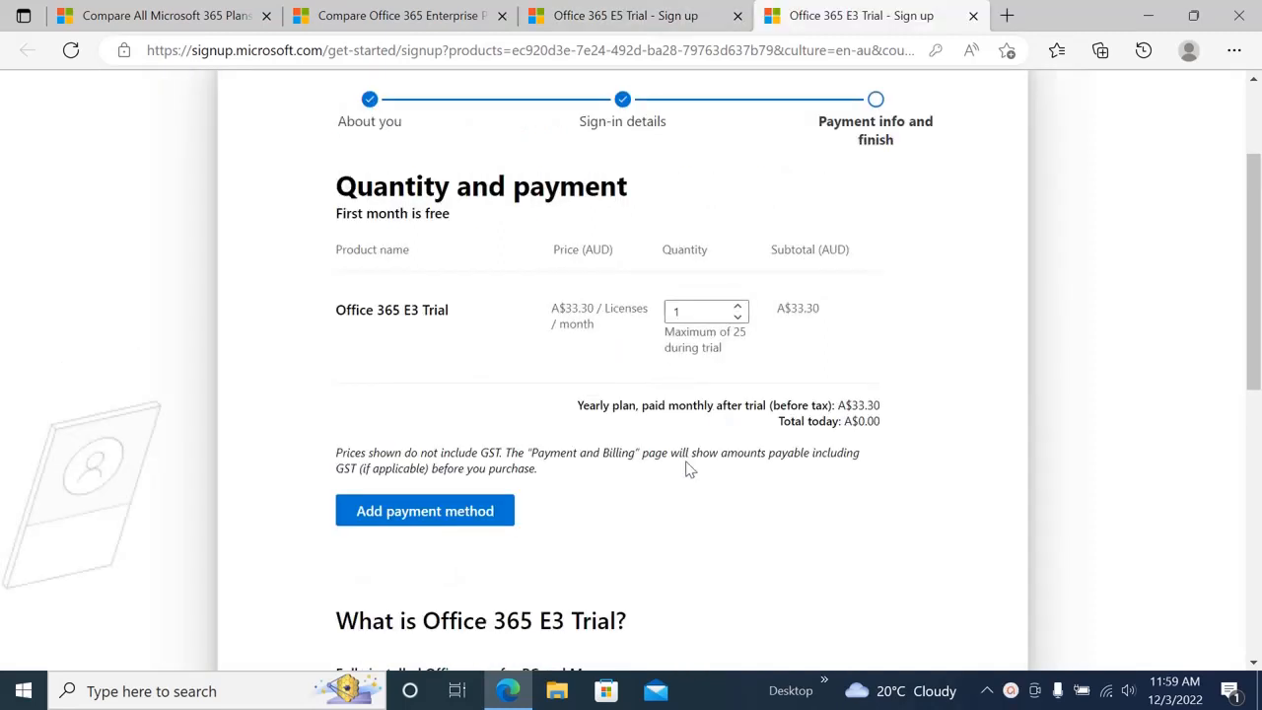
- Review the Office 365 E3 trial's quantity limit, benefits and cancellation terms, and open the form for adding a payment method
left_click_drag(1259, 276, 1260, 273)
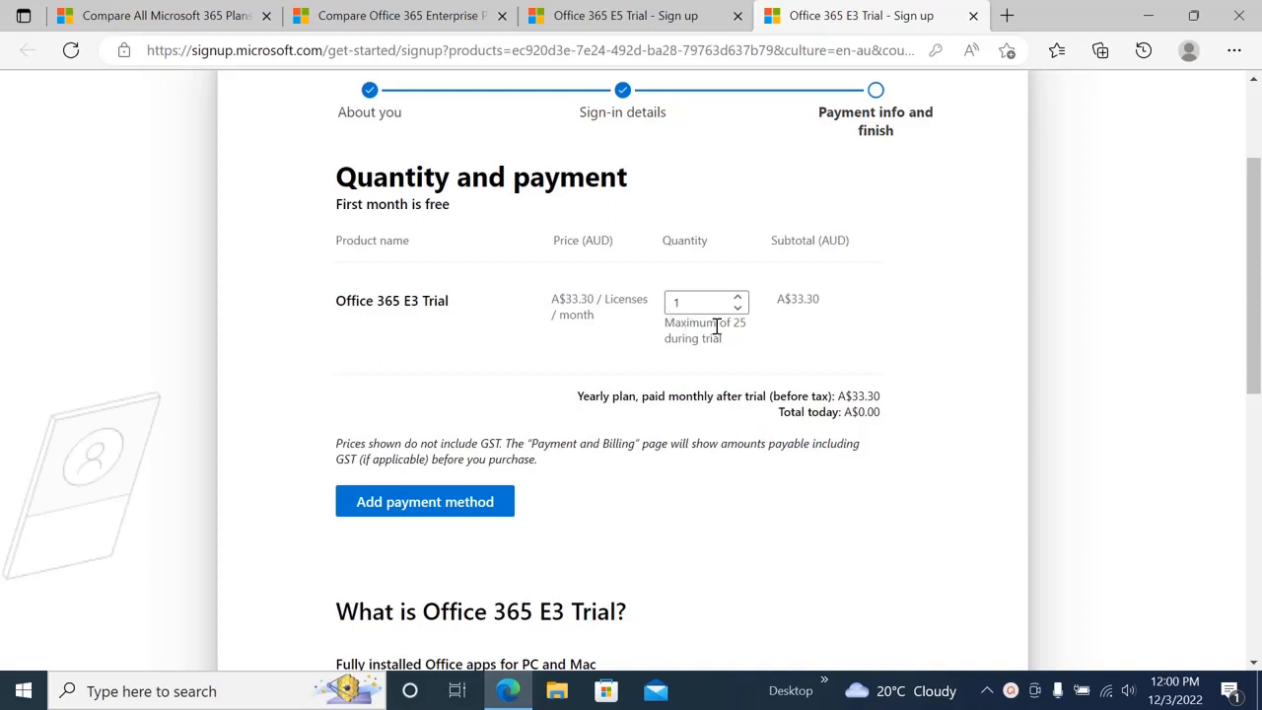
left_click_drag(732, 323, 752, 333)
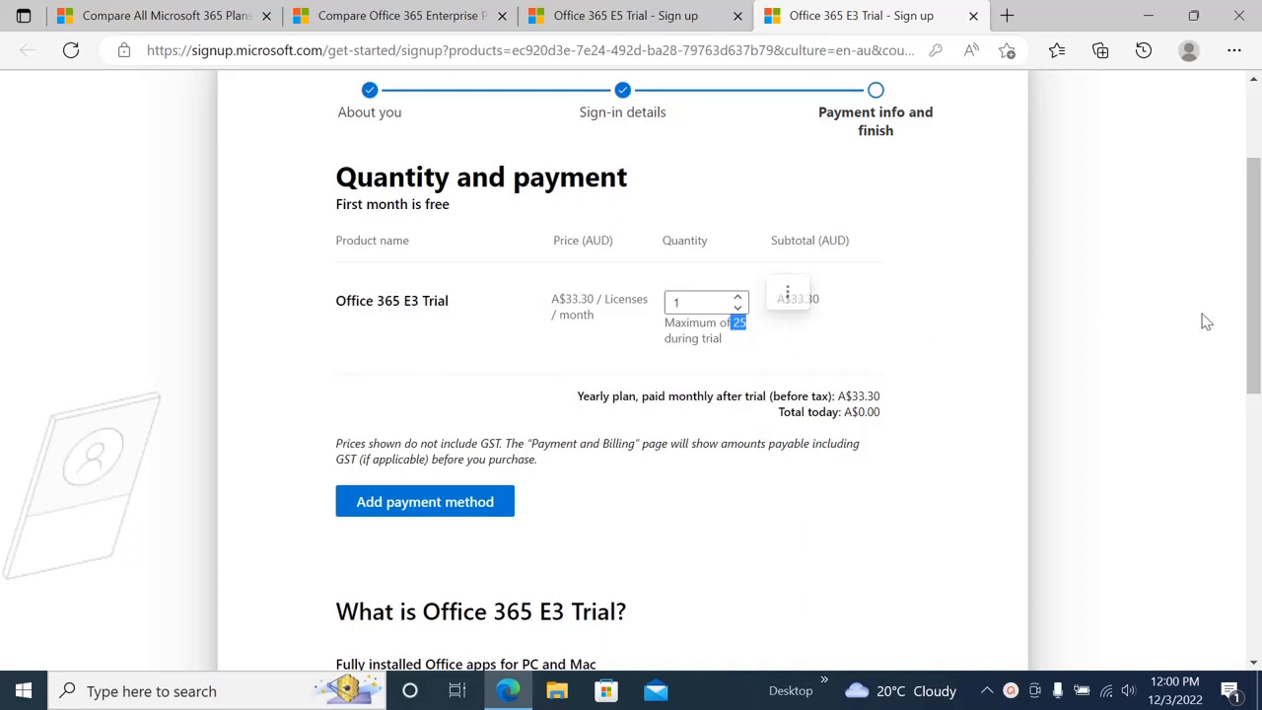
left_click_drag(1256, 335, 1258, 589)
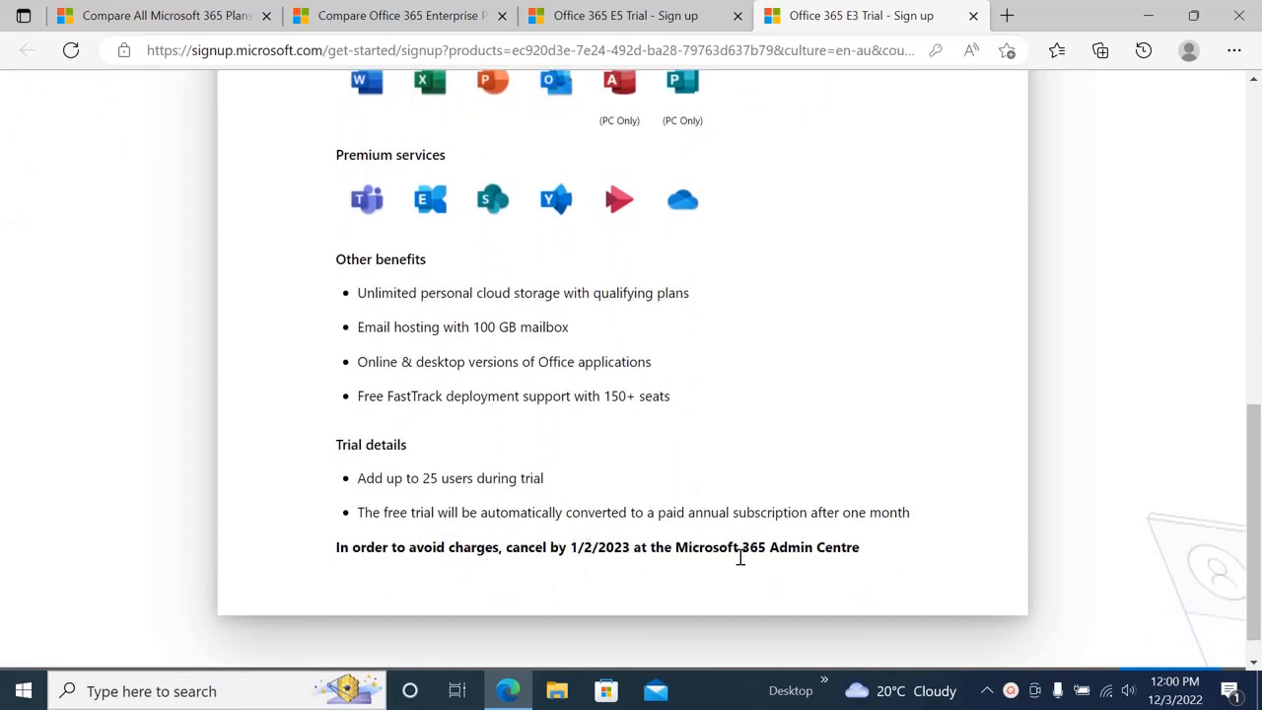
left_click_drag(879, 555, 341, 554)
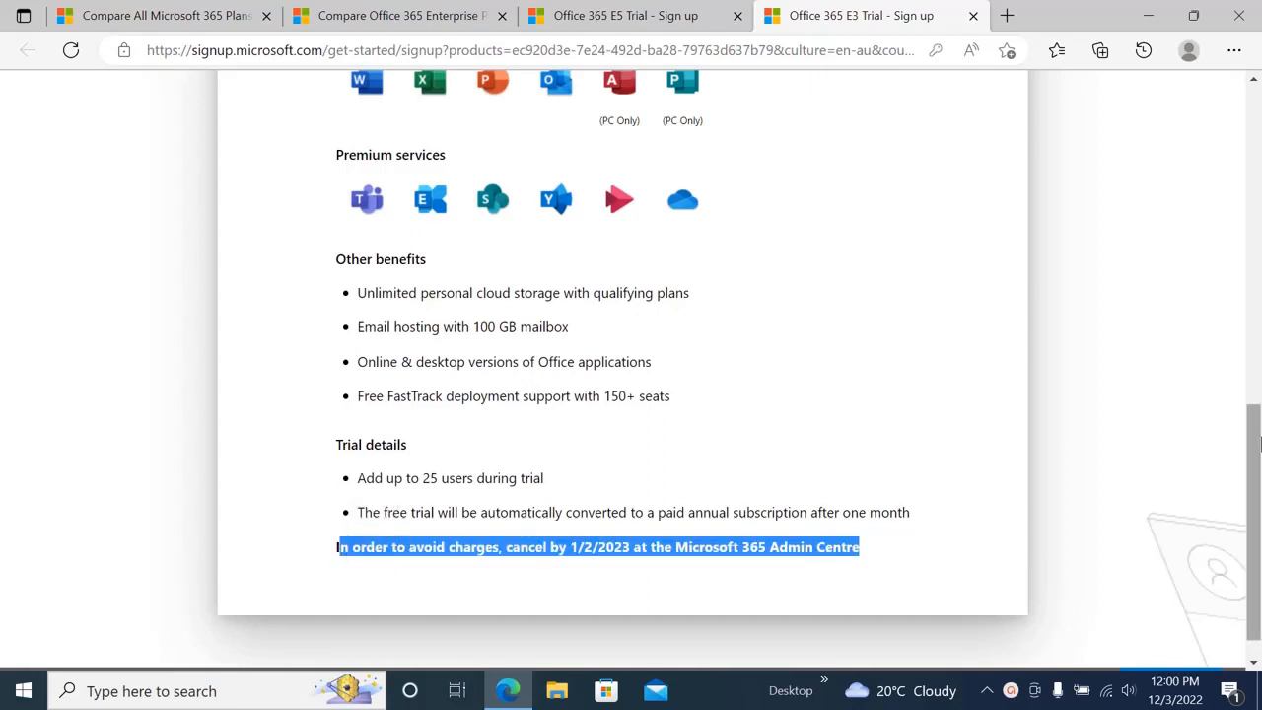
left_click_drag(1259, 477, 1258, 448)
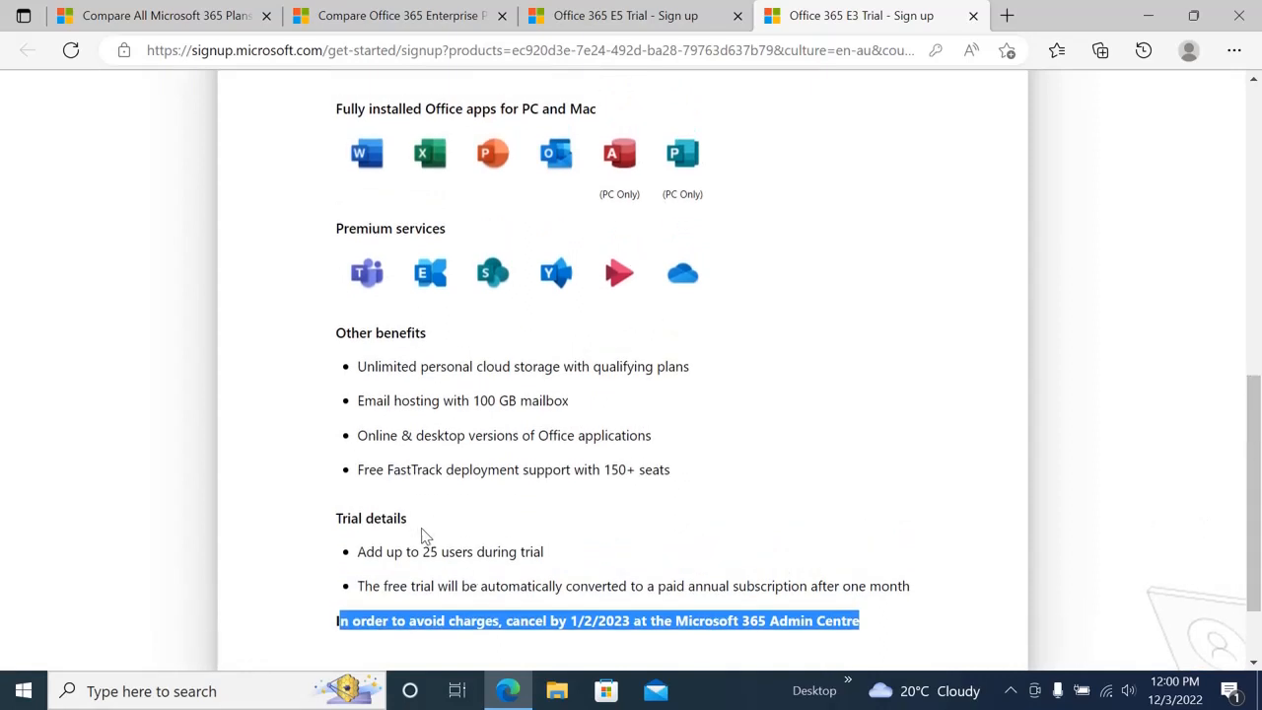
left_click_drag(422, 533, 290, 528)
left_click_drag(1258, 464, 1257, 238)
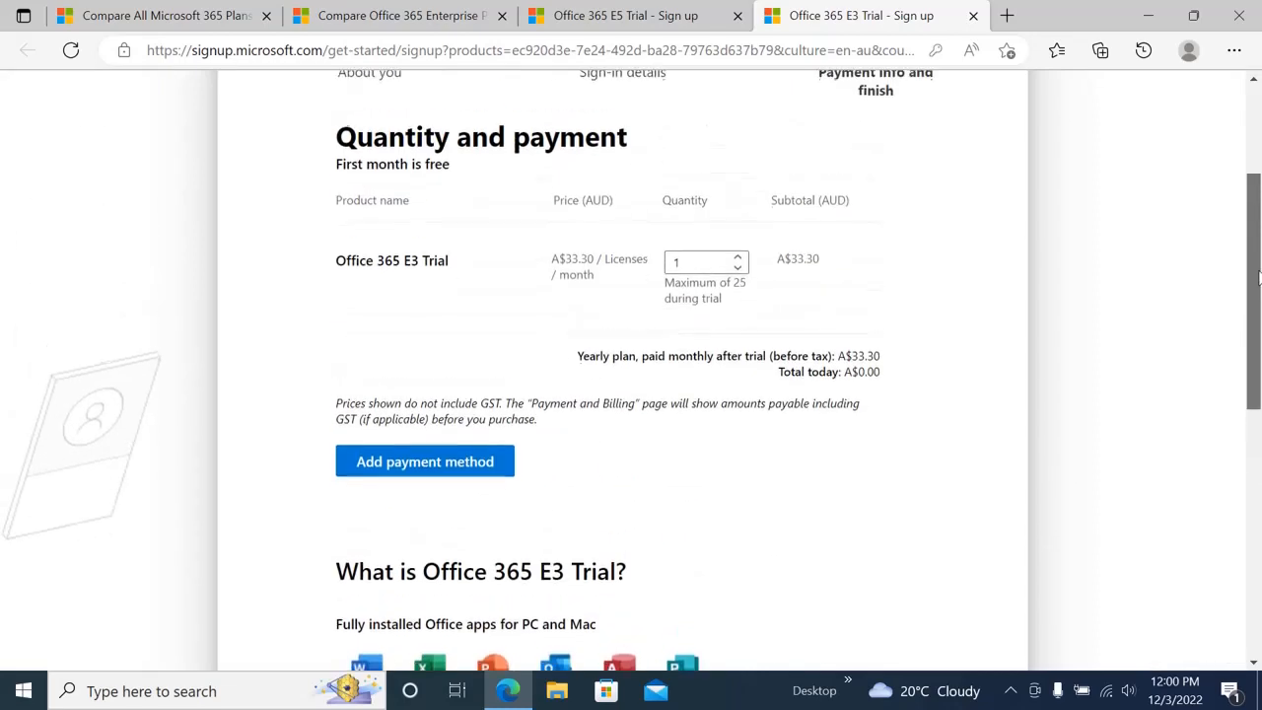
left_click(401, 473)
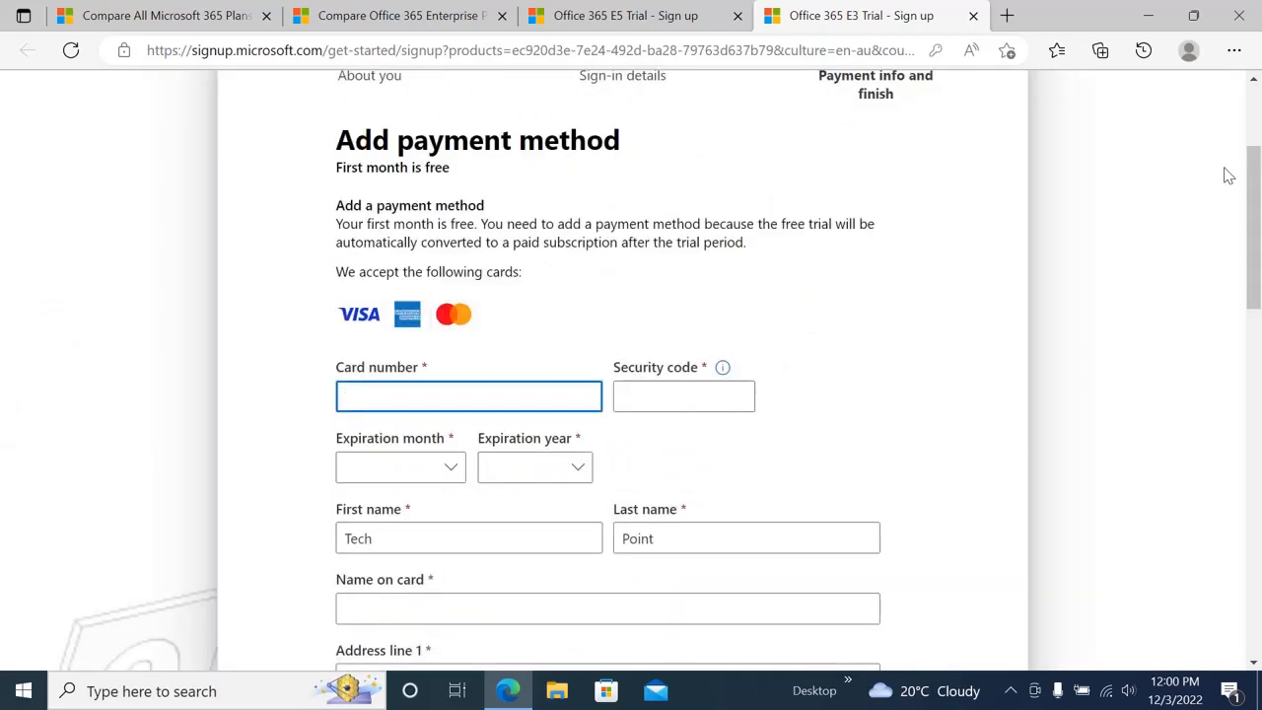
left_click_drag(1261, 200, 1258, 371)
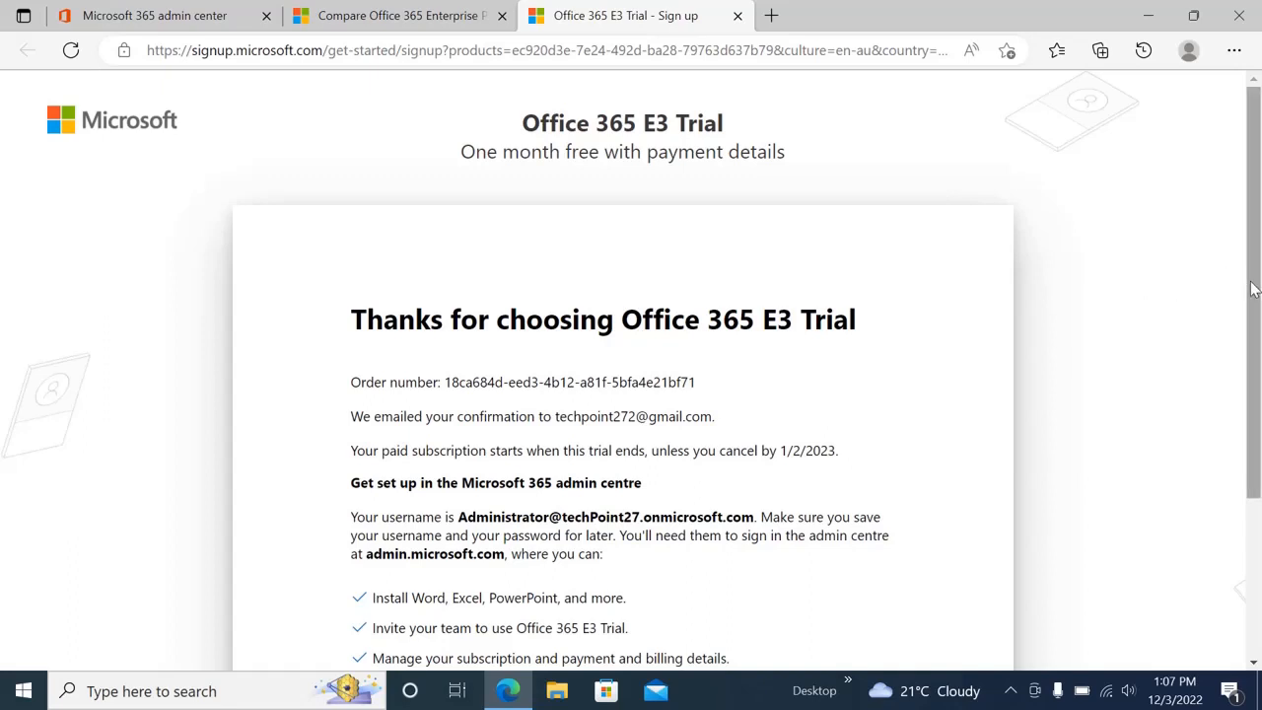
- Examine the trial order confirmation, including the confirmation email, the cancellation date and the admin centre username
left_click_drag(1249, 288, 1252, 406)
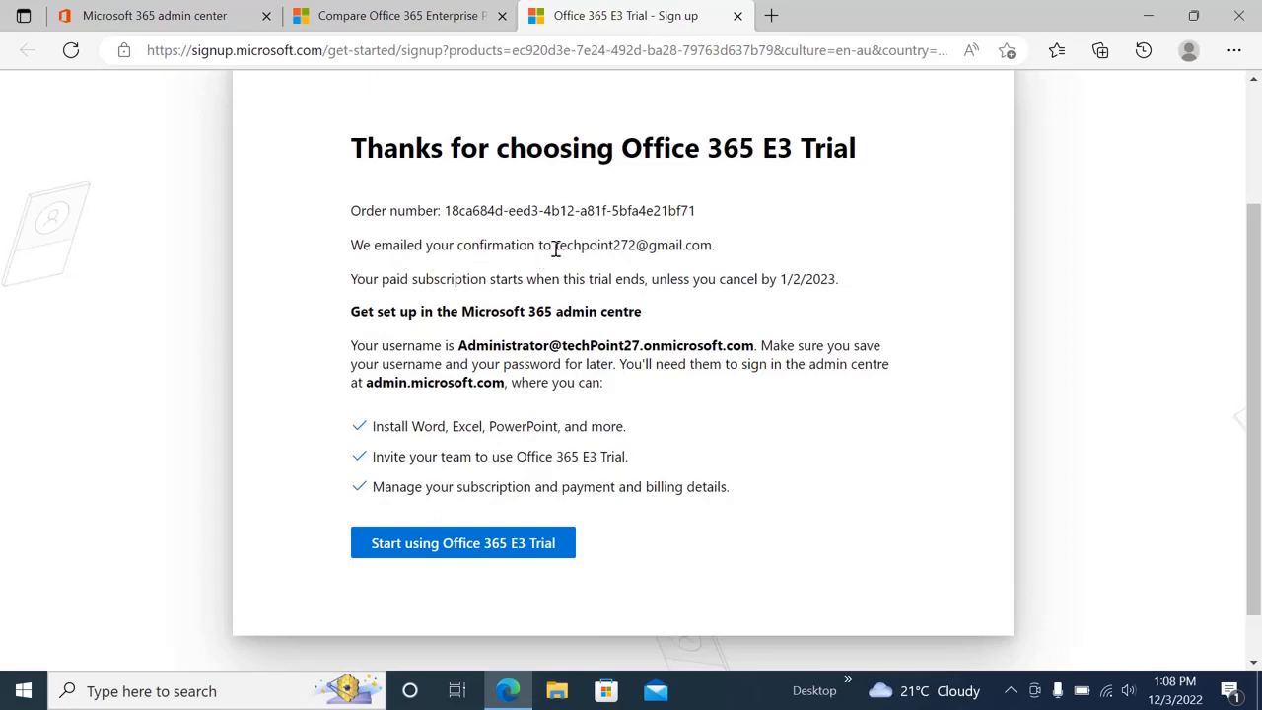
left_click_drag(732, 245, 574, 245)
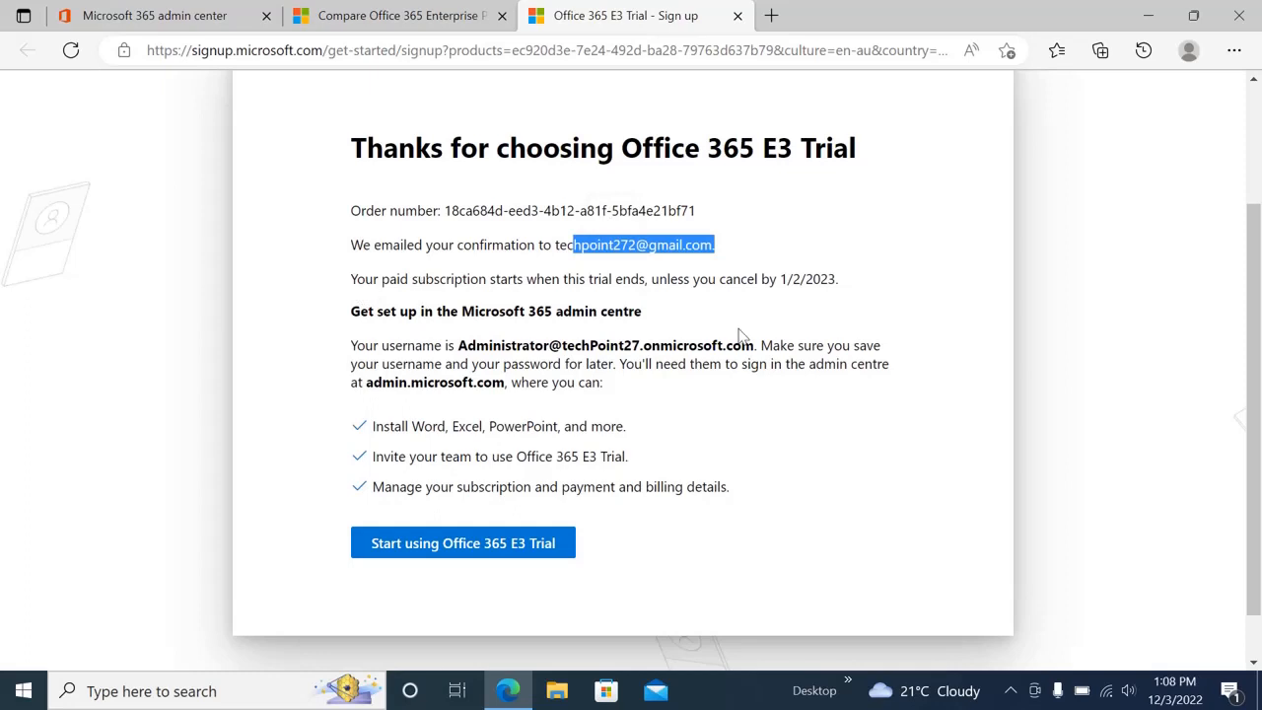
left_click_drag(836, 279, 762, 279)
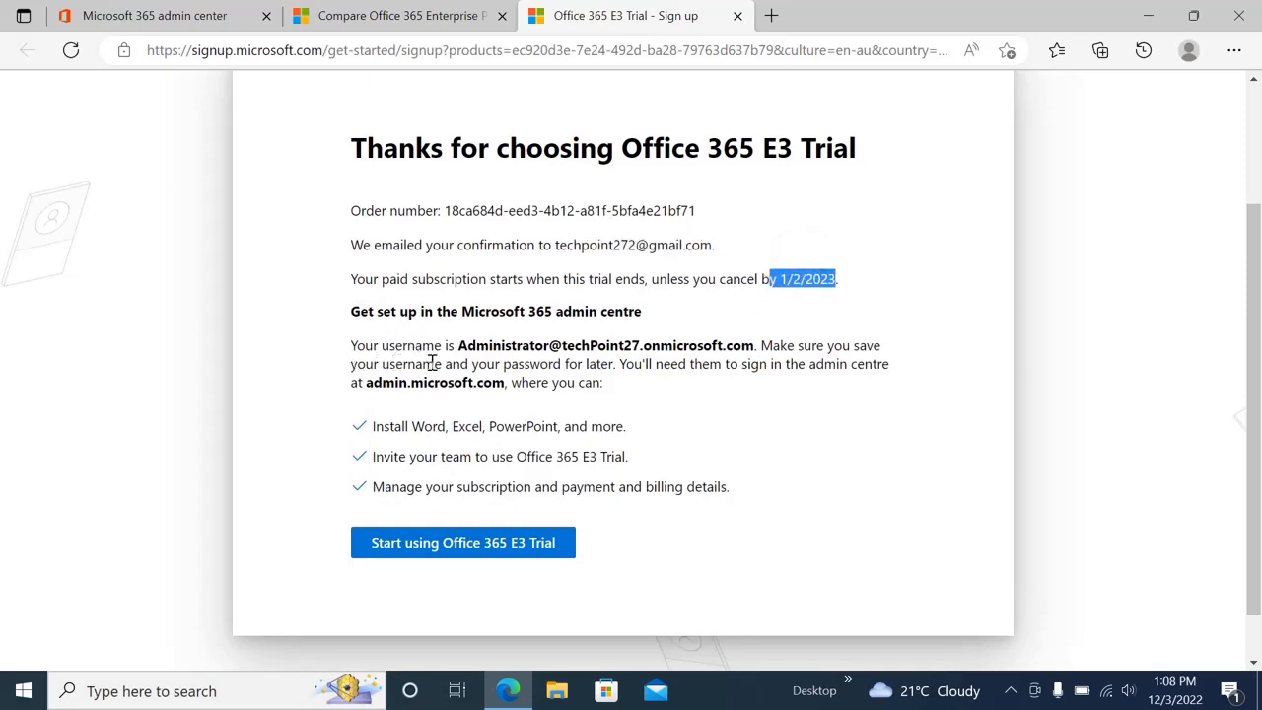
left_click_drag(468, 345, 595, 361)
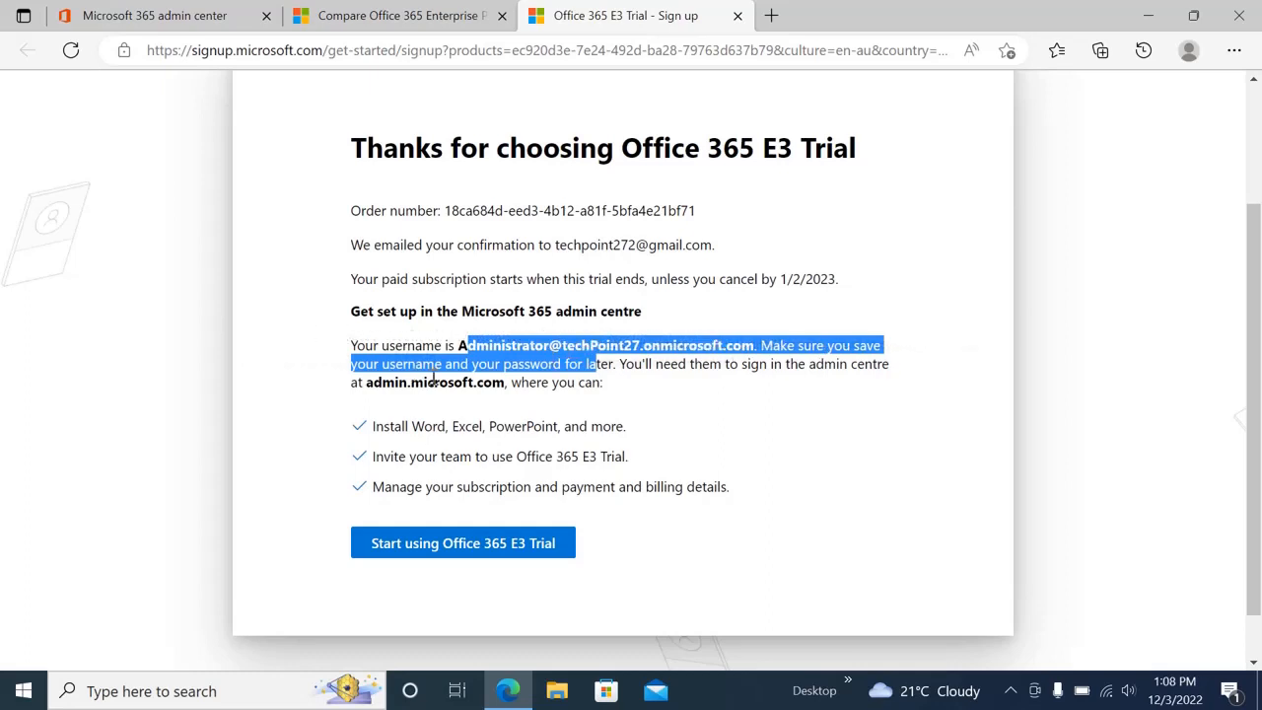
left_click(650, 386)
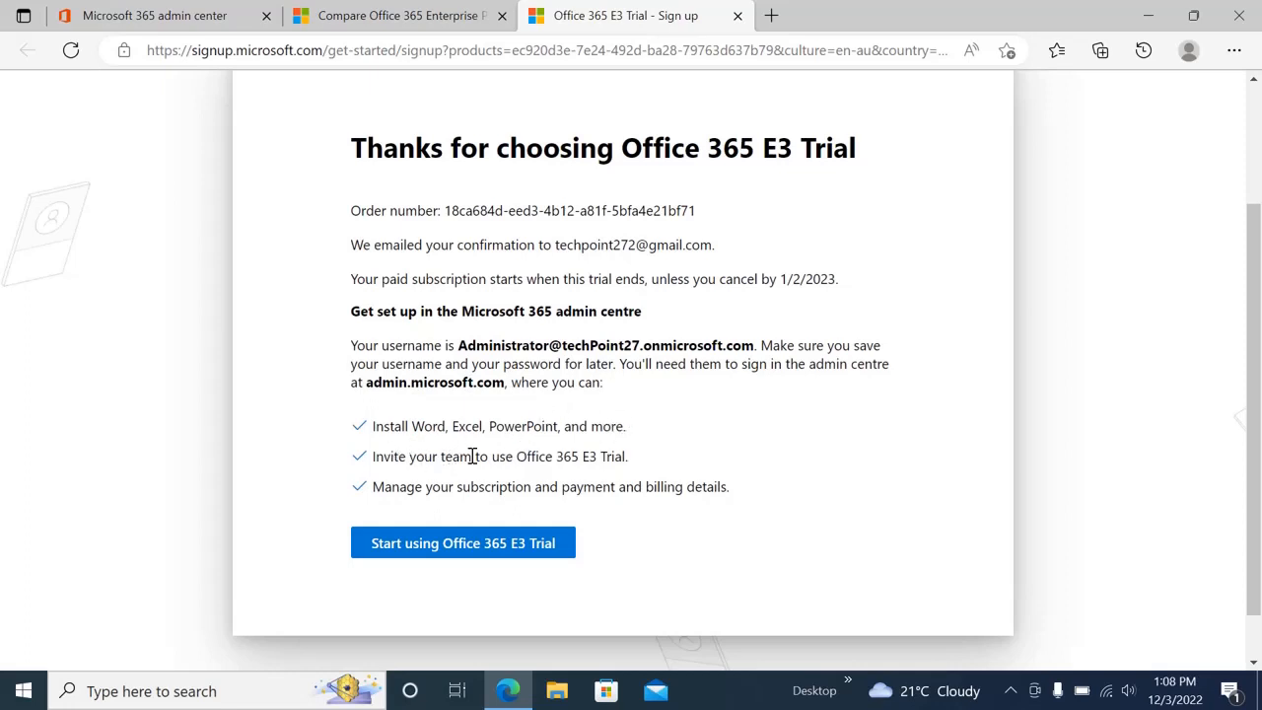
- Review what the admin centre offers on the order confirmation, and start using the Office 365 E3 Trial
left_click_drag(519, 456, 641, 461)
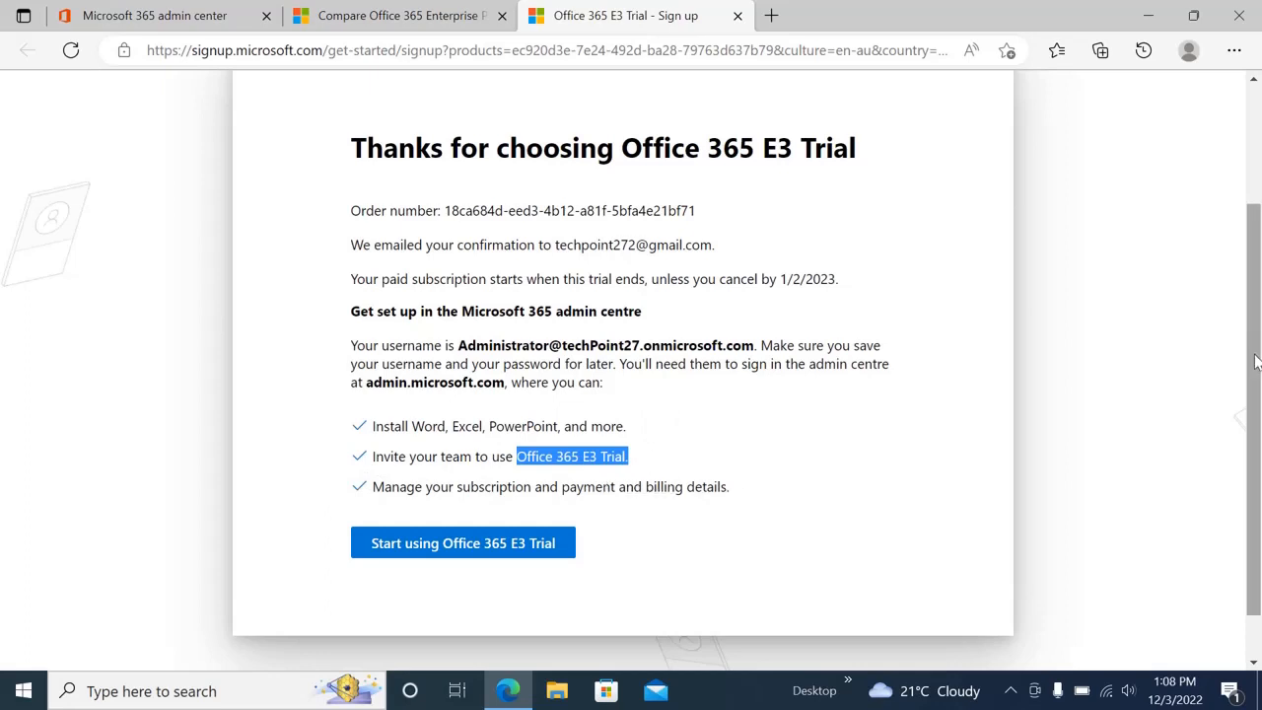
left_click_drag(1256, 361, 1257, 418)
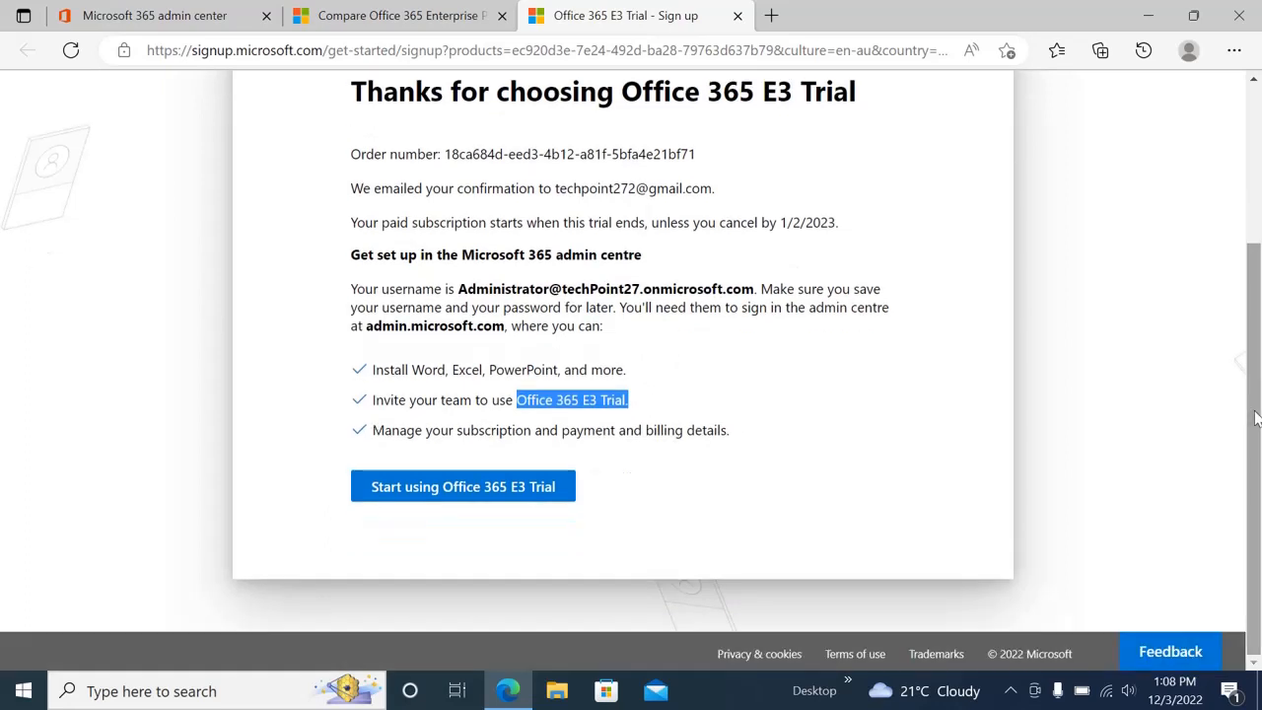
left_click(485, 493)
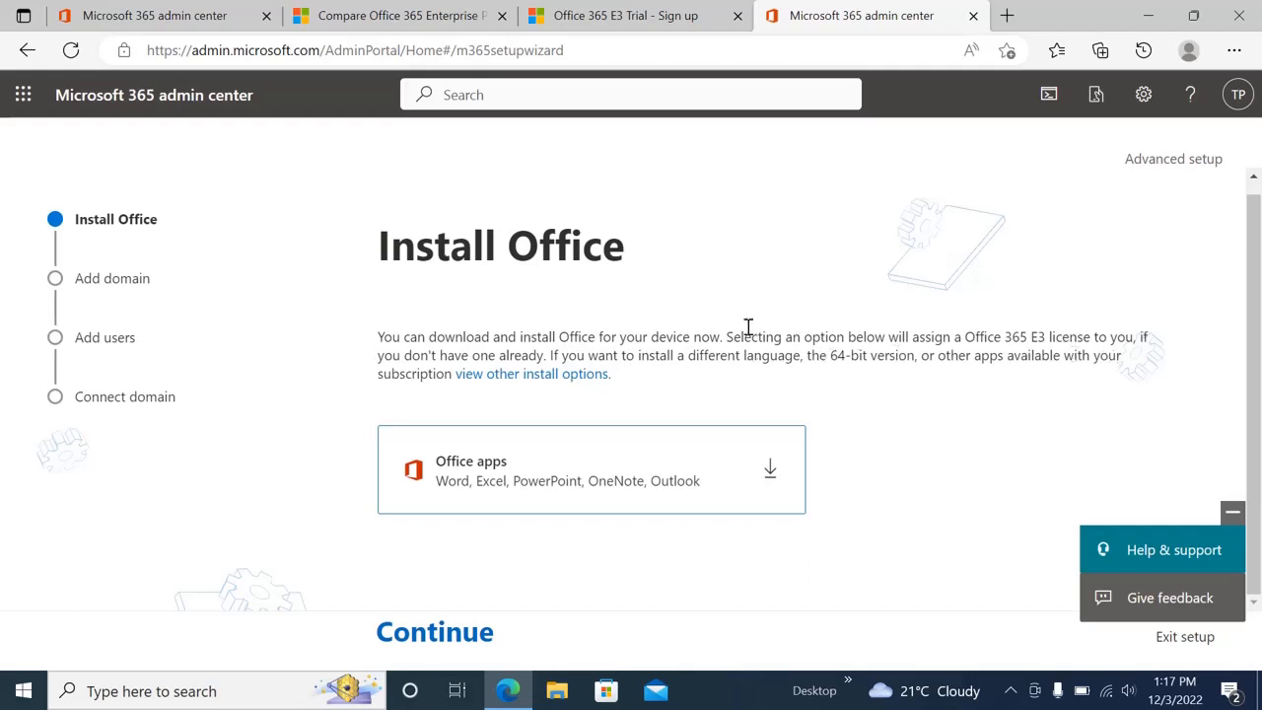
- View the other Office install options and inspect the available installation languages
left_click(534, 383)
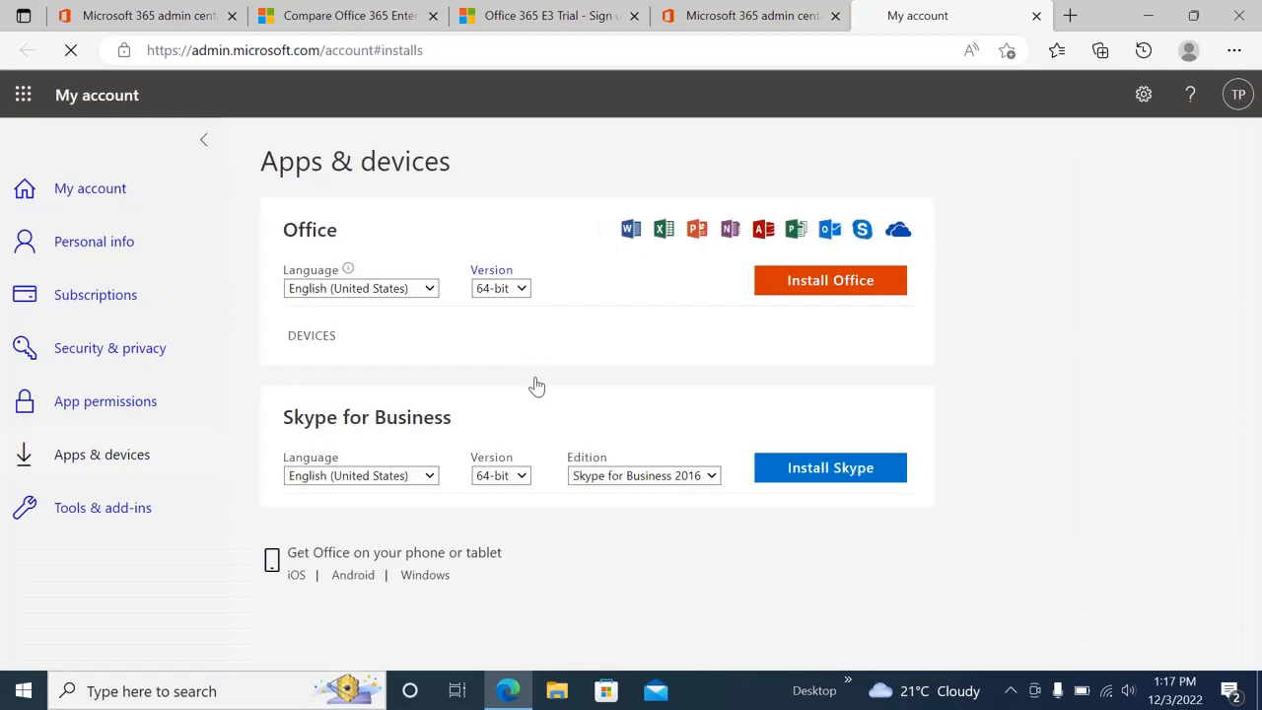
left_click(424, 294)
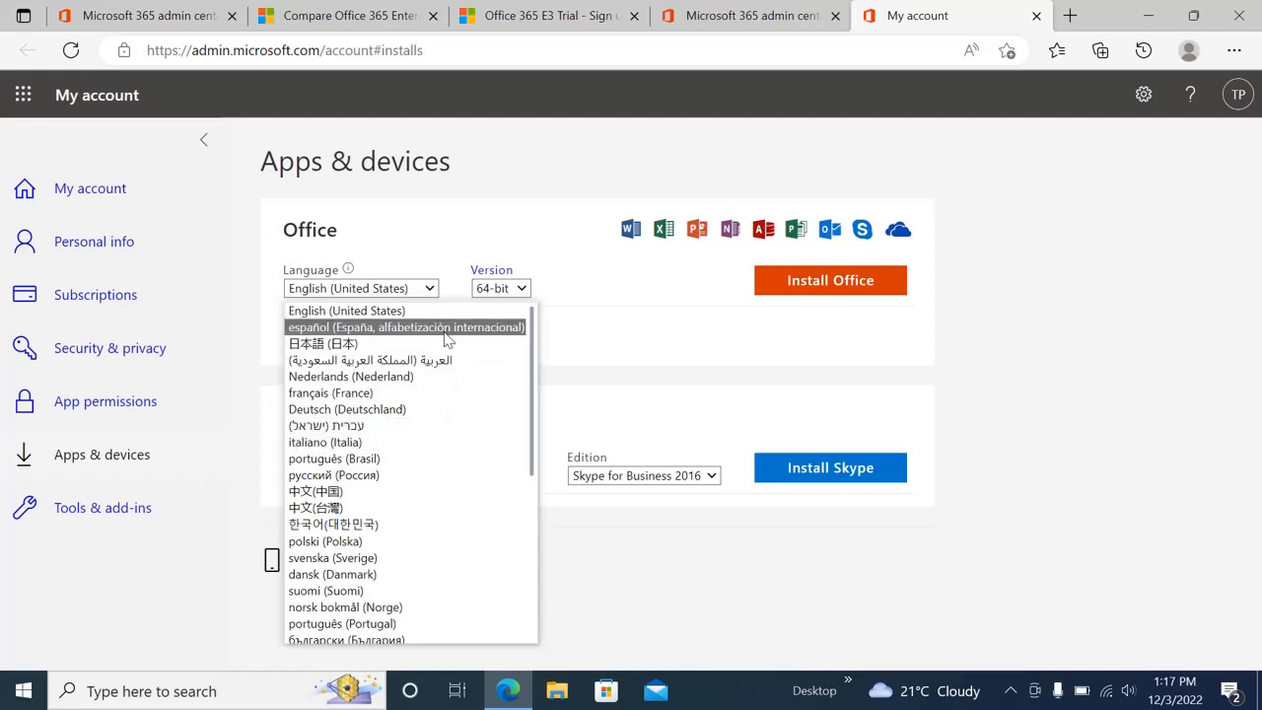
left_click(574, 326)
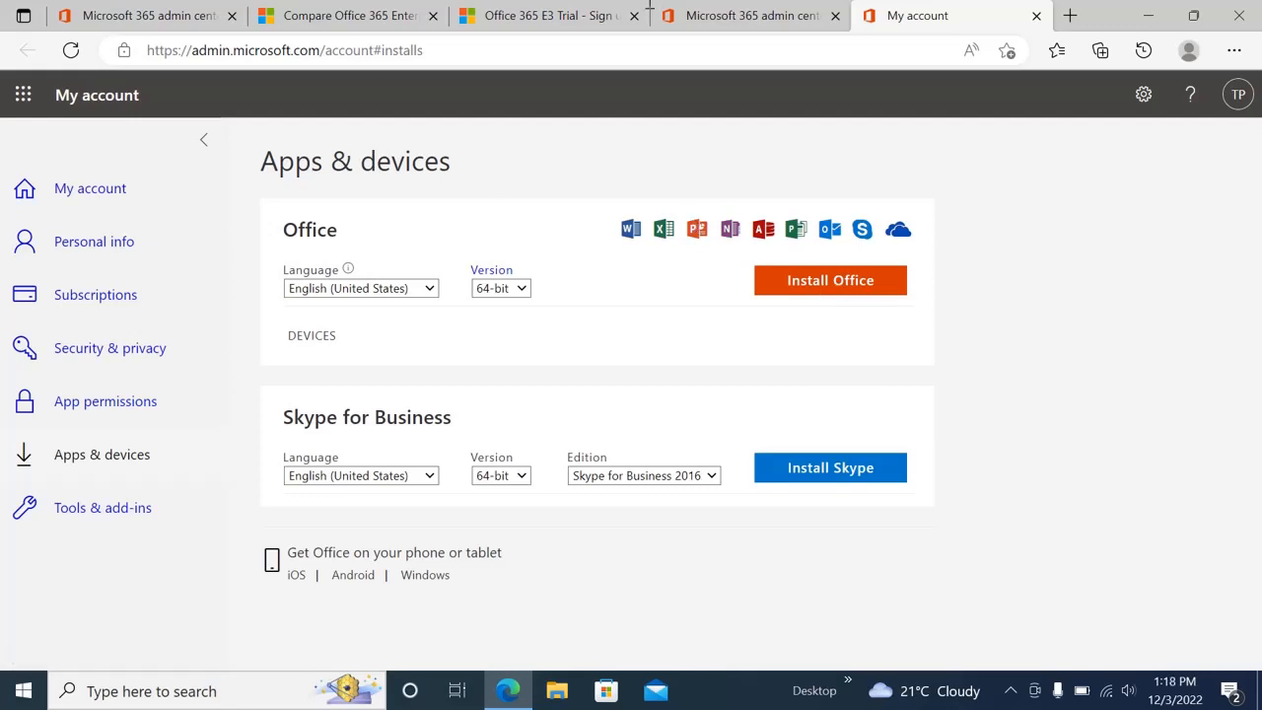
- Return to the setup wizard, download the Office apps installer, and run it through to completion
mouse_move(702, 8)
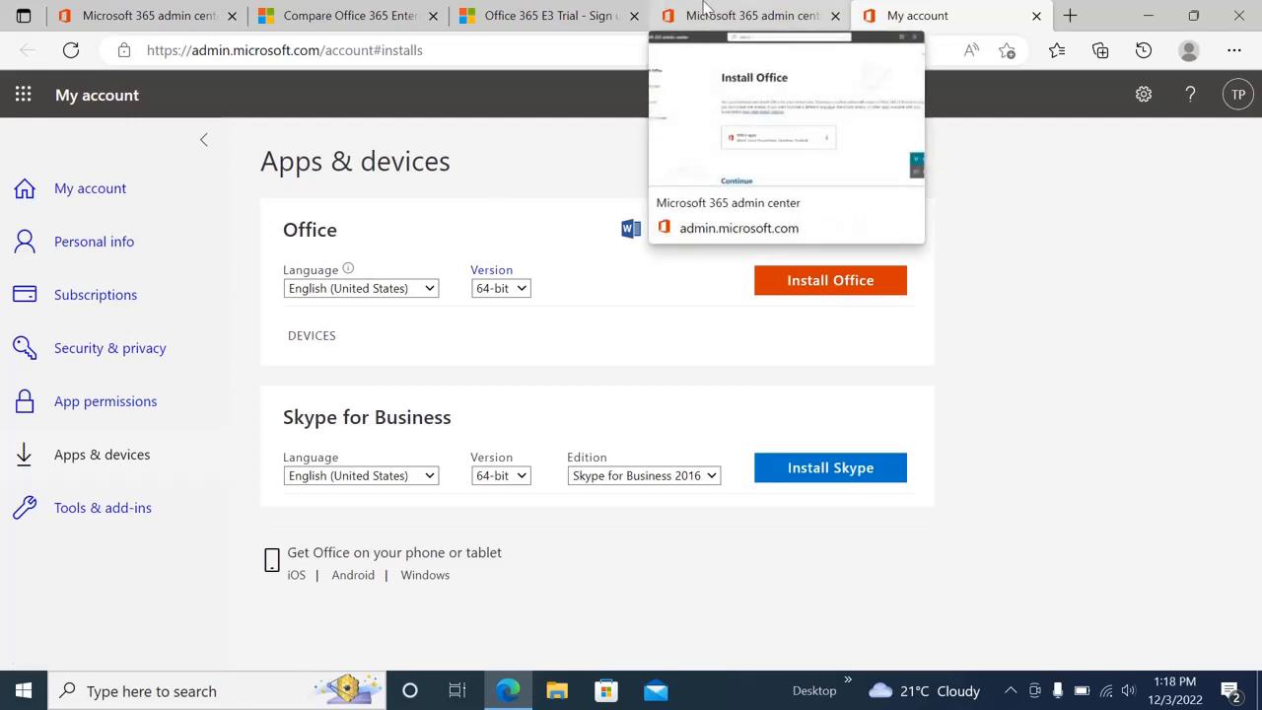
left_click(738, 11)
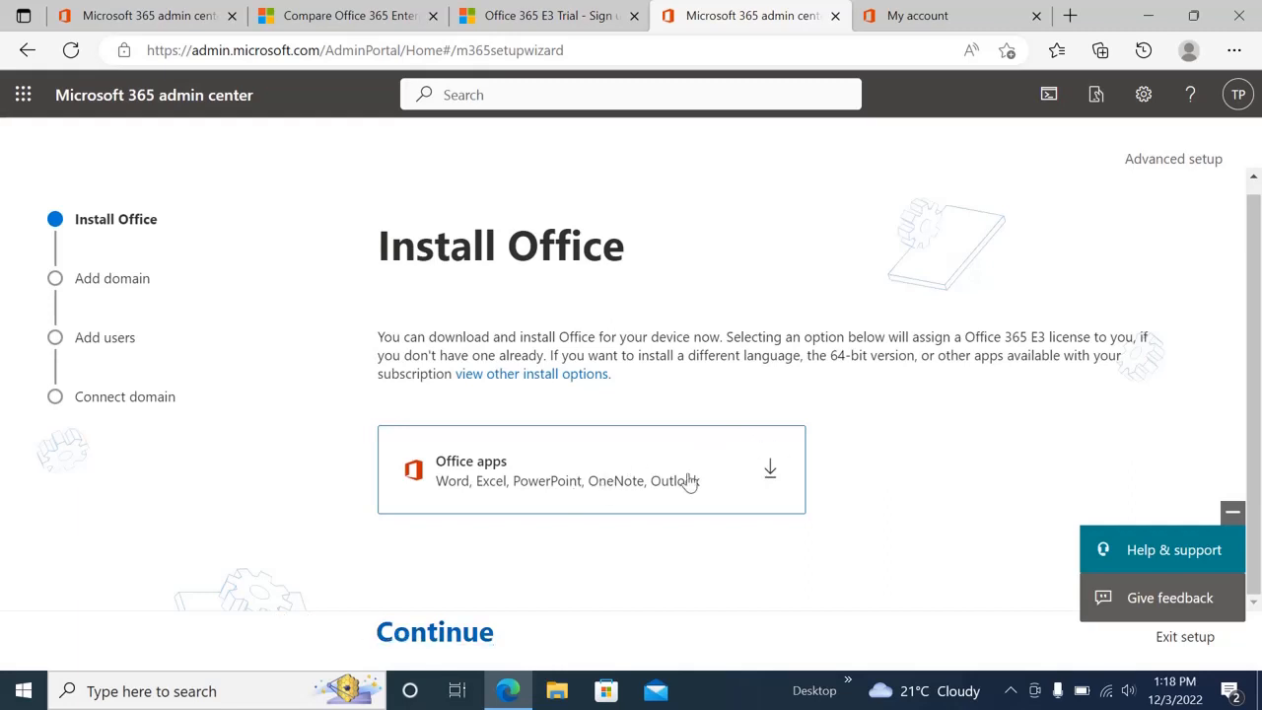
left_click(773, 473)
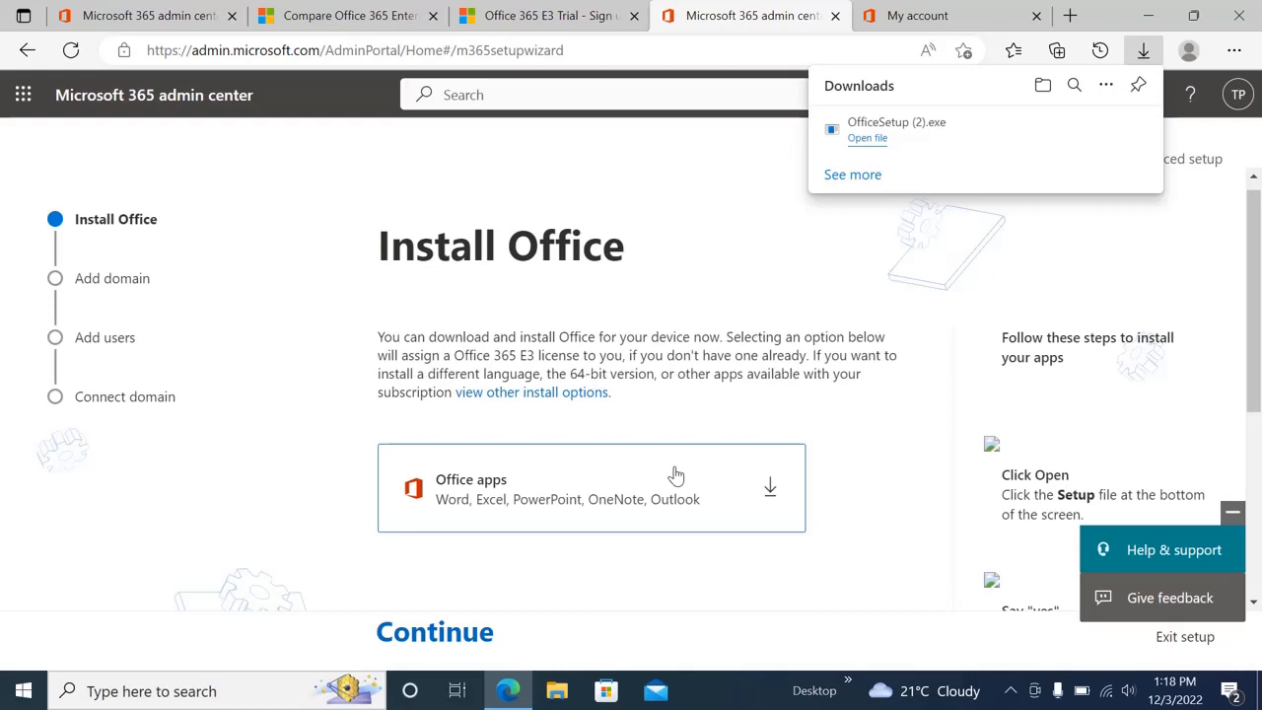
left_click(868, 138)
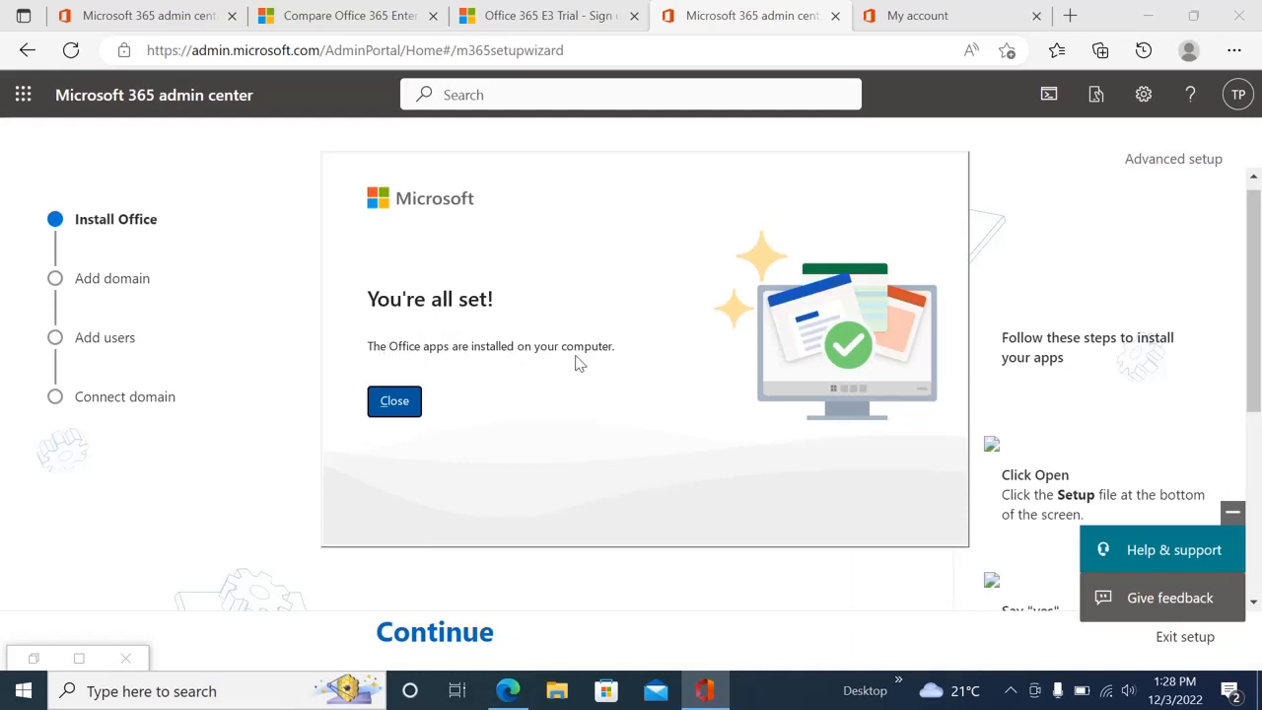
left_click(408, 405)
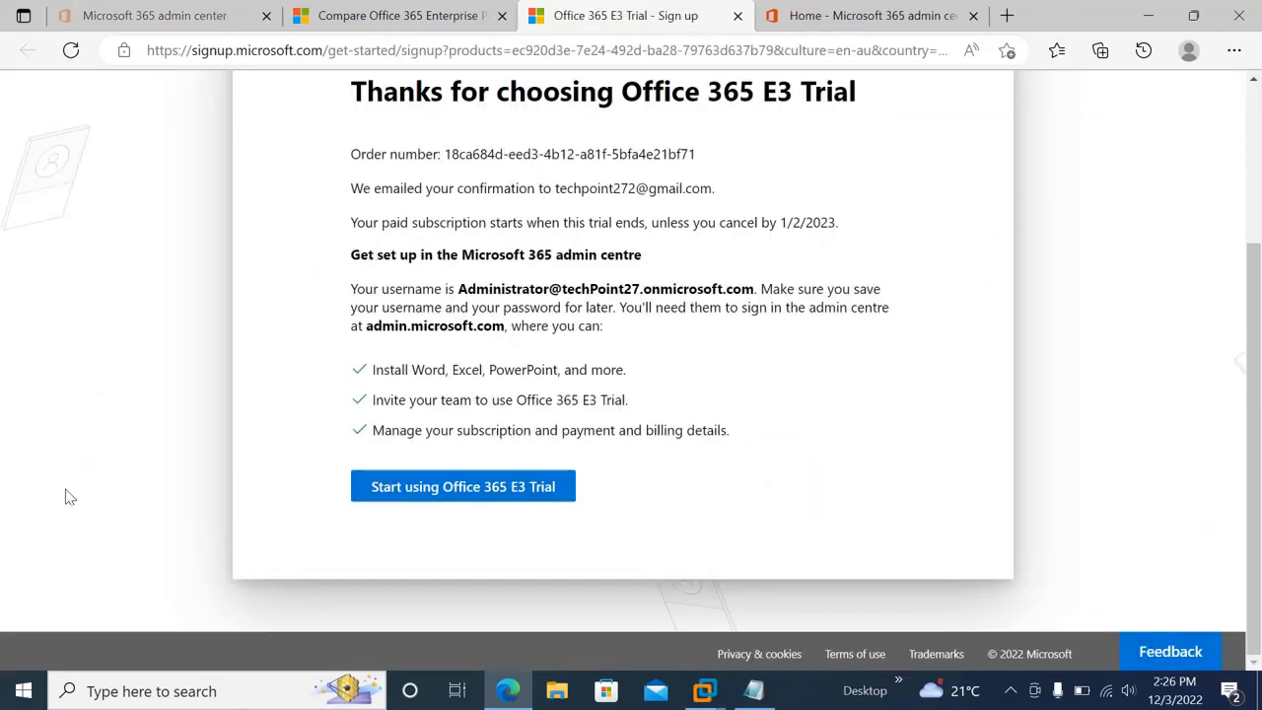
- Open Word from the Windows app tiles, check its web address, and create a new blank document
left_click(24, 693)
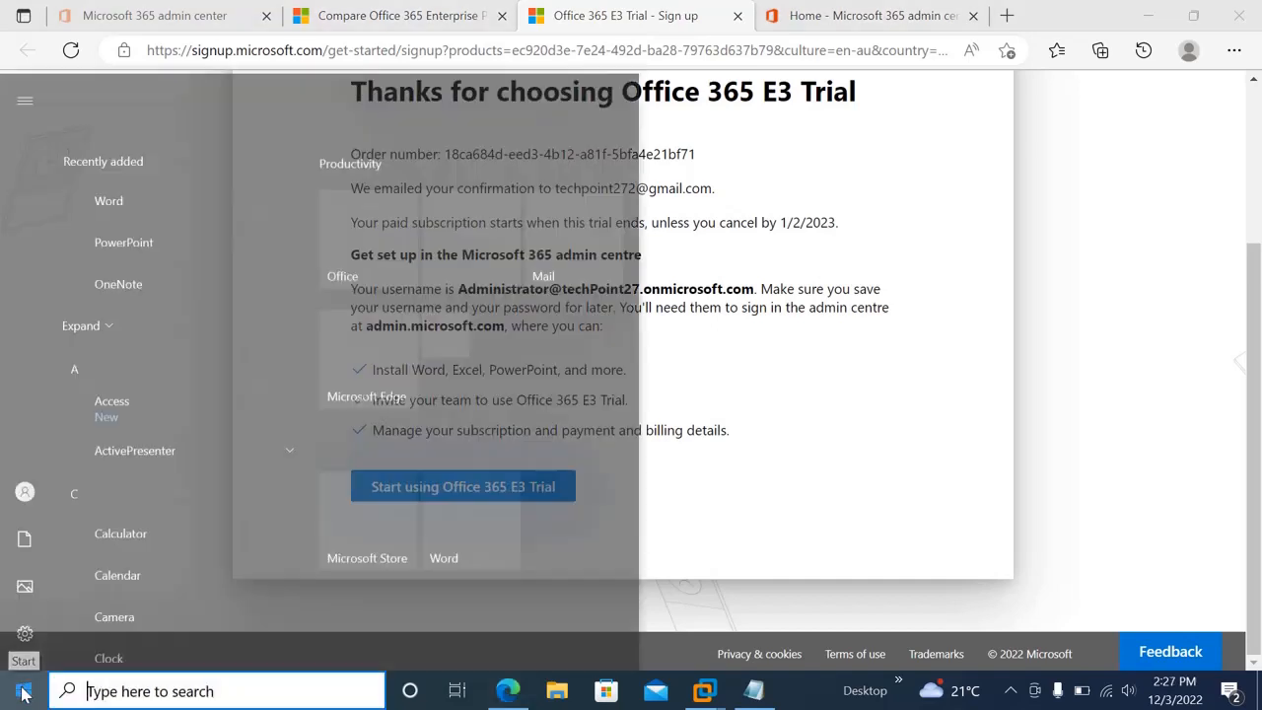
left_click(483, 161)
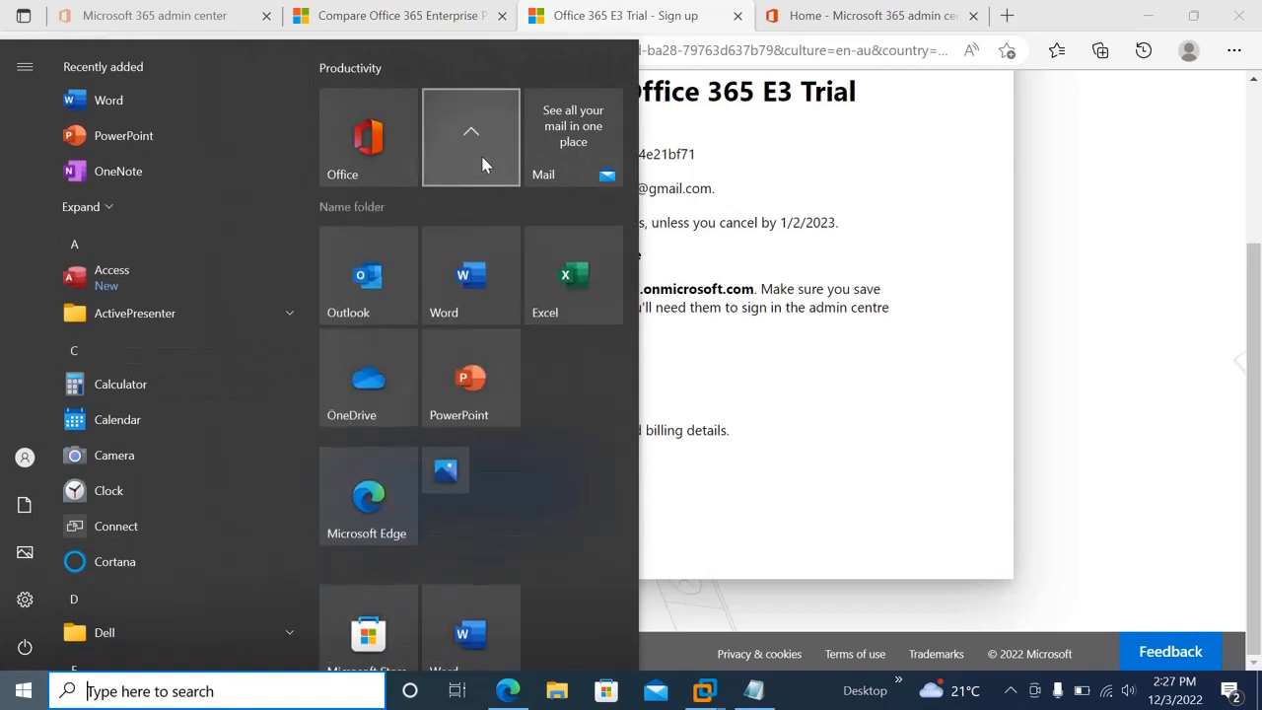
left_click(468, 279)
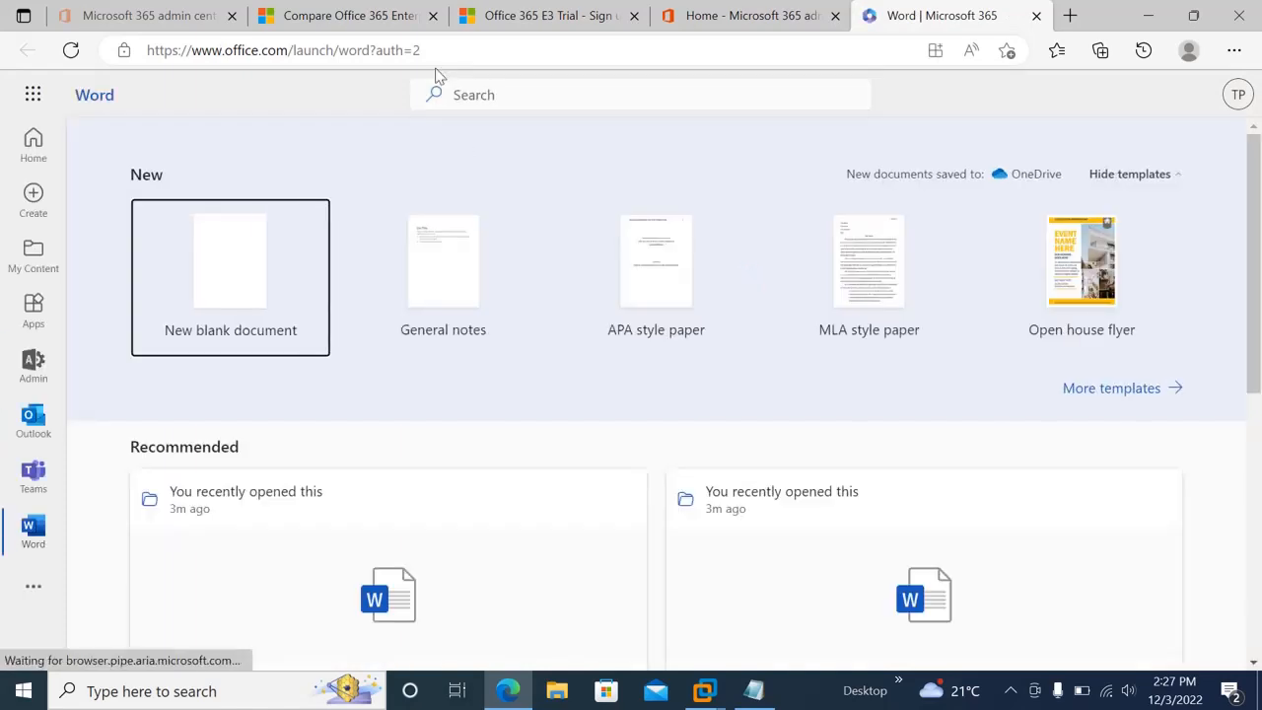
left_click_drag(428, 45, 138, 49)
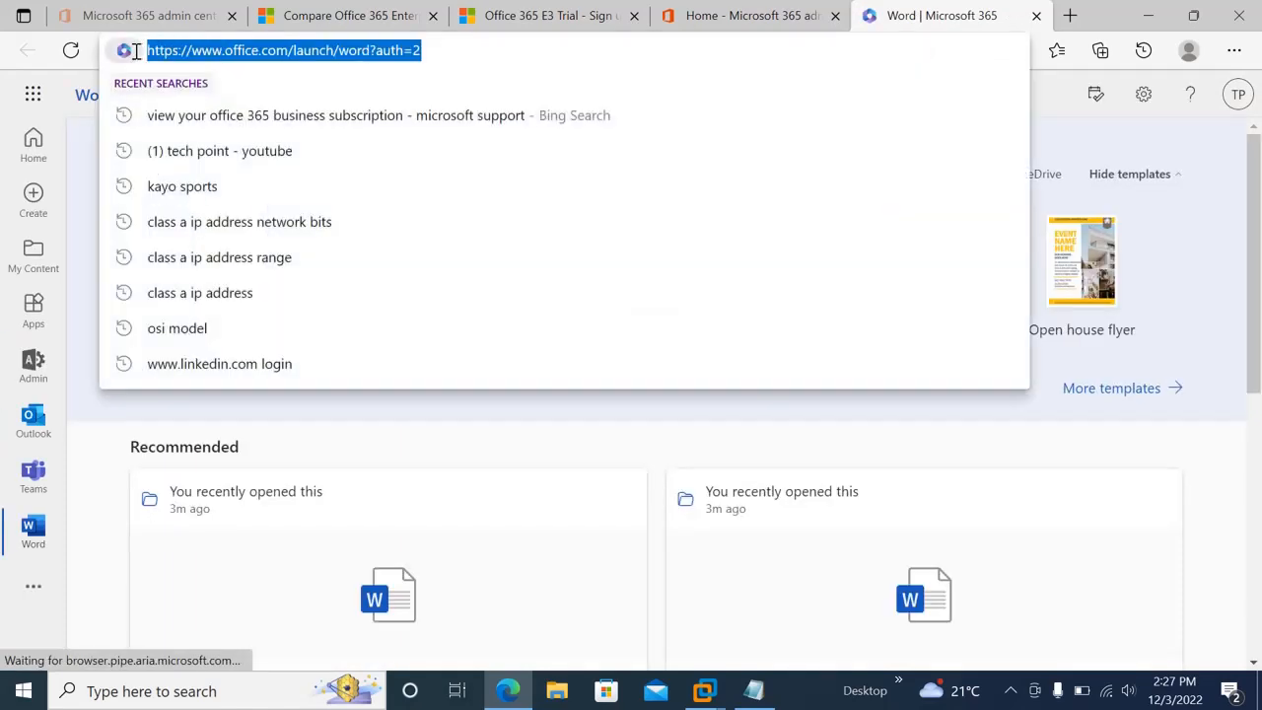
left_click(439, 452)
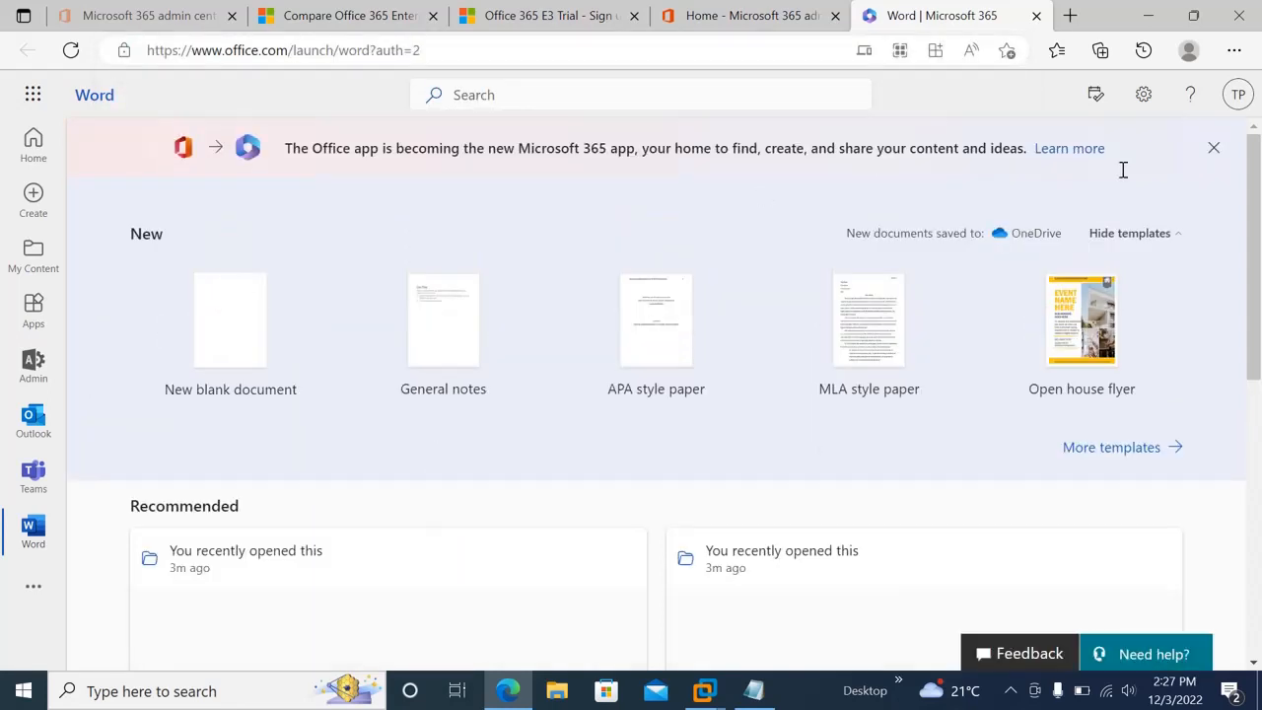
mouse_move(1255, 180)
left_mouse_down()
mouse_move(1258, 309)
mouse_move(1257, 182)
left_mouse_up()
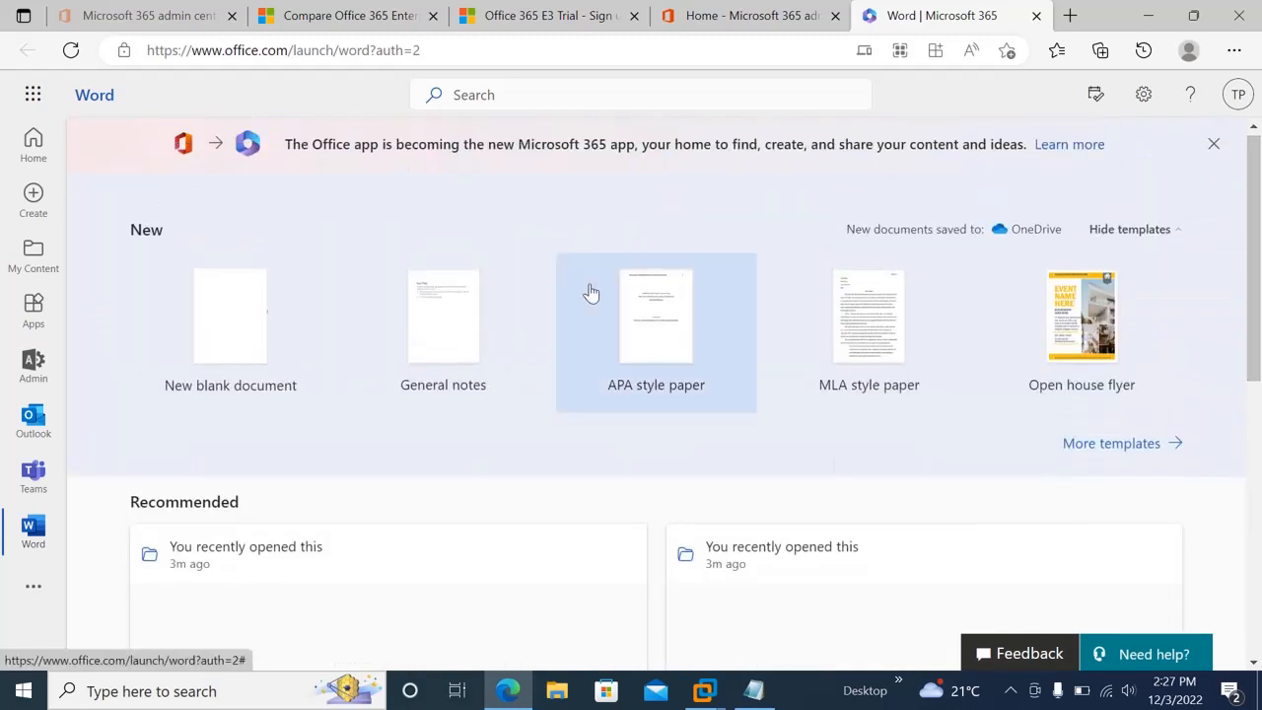
left_click(223, 310)
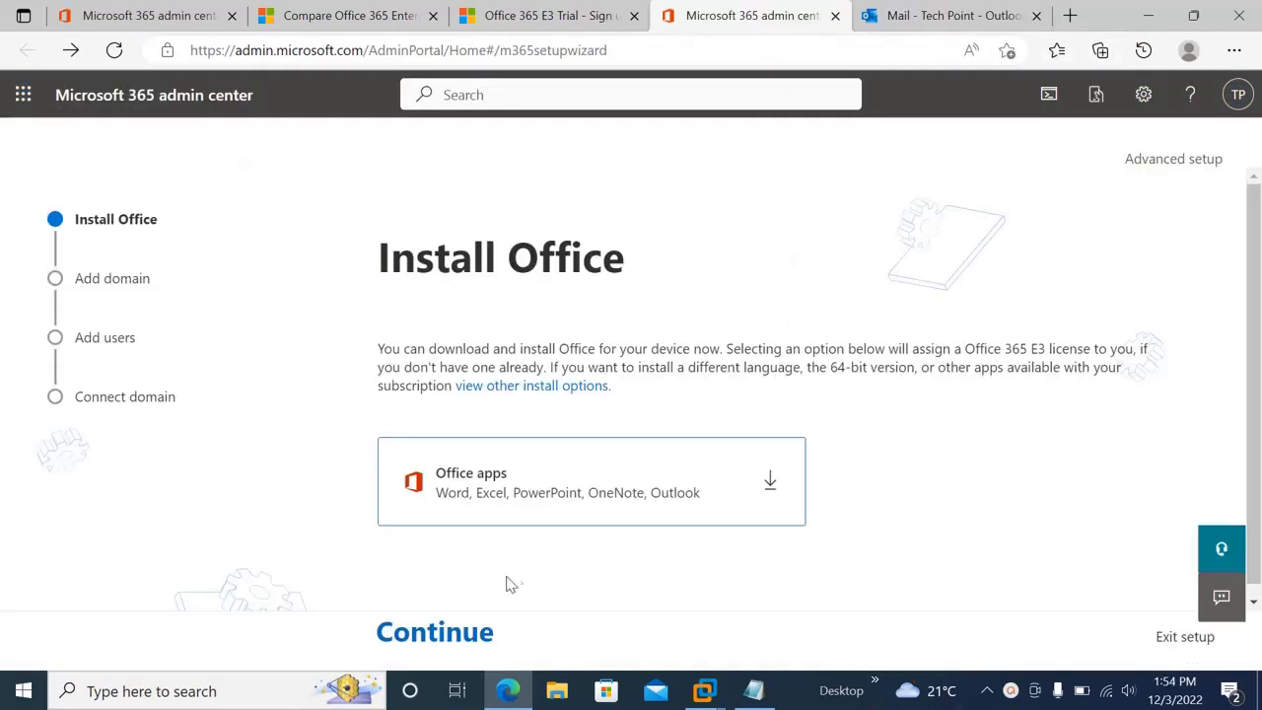
- Continue past the Office installation in the setup wizard and use the default domain techPoint27.onmicrosoft.com for now
left_click(456, 634)
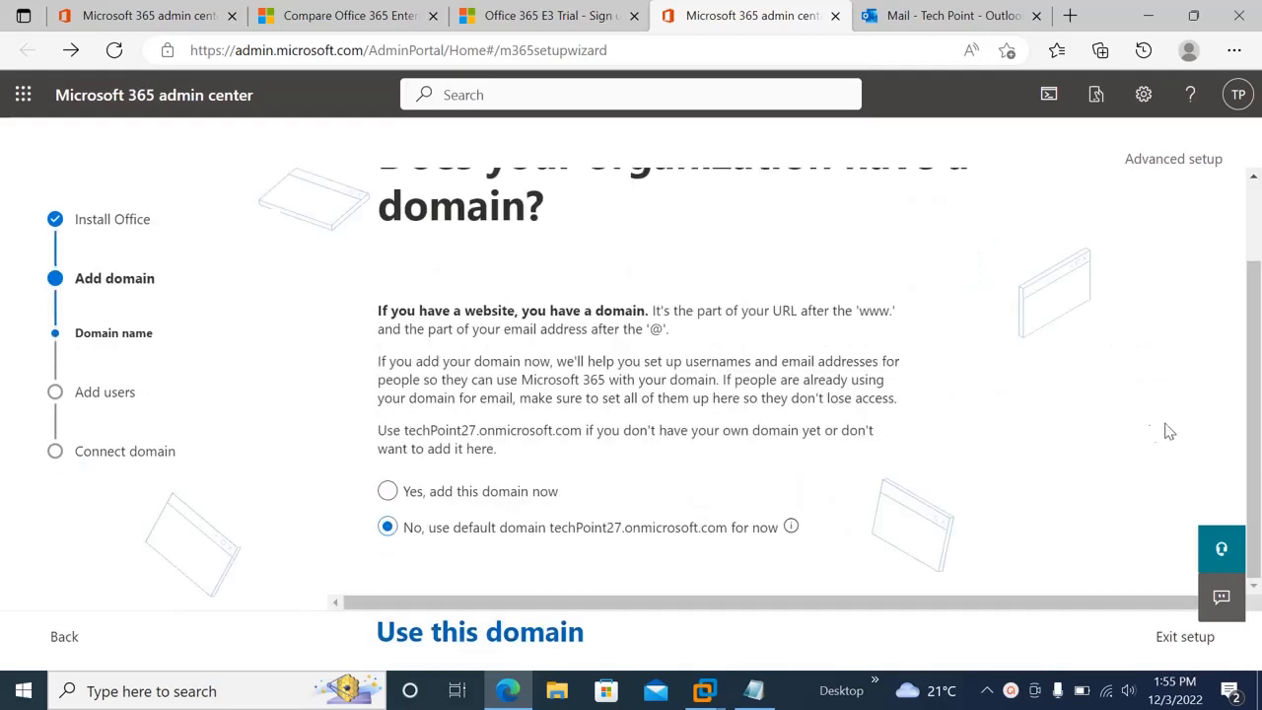
left_click_drag(1260, 371, 1260, 368)
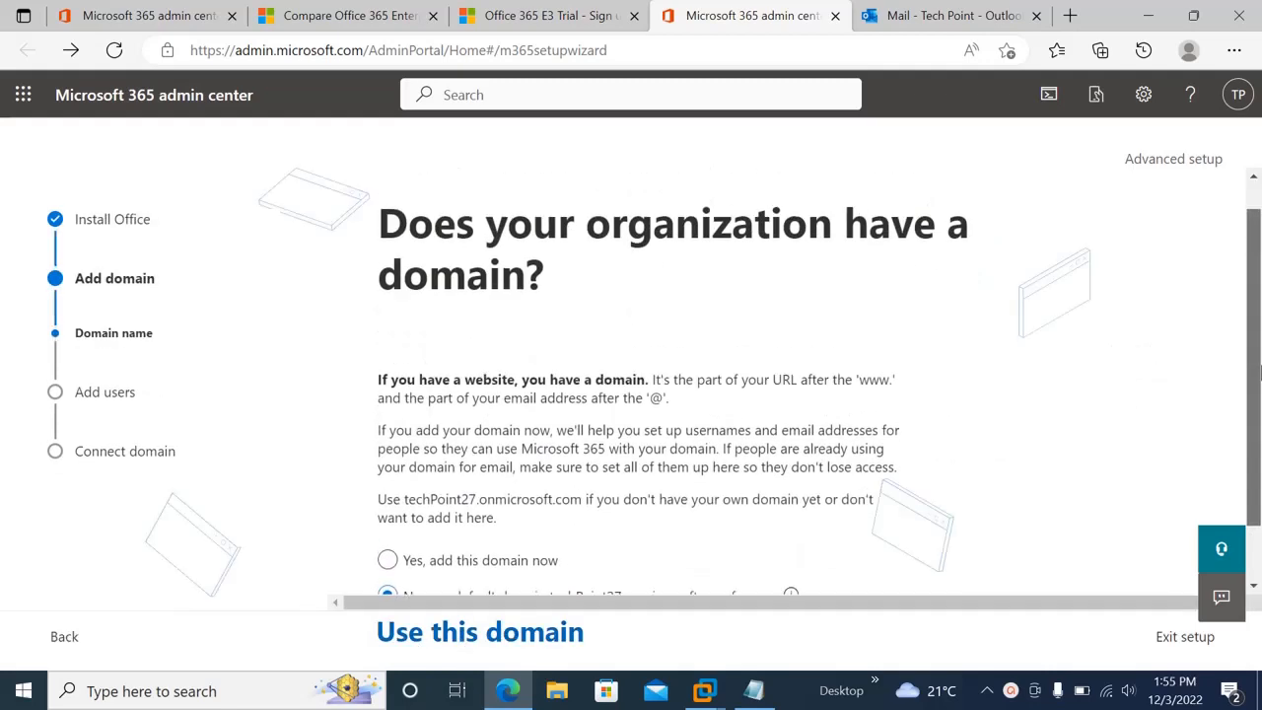
scroll(1260, 371, "down", 2)
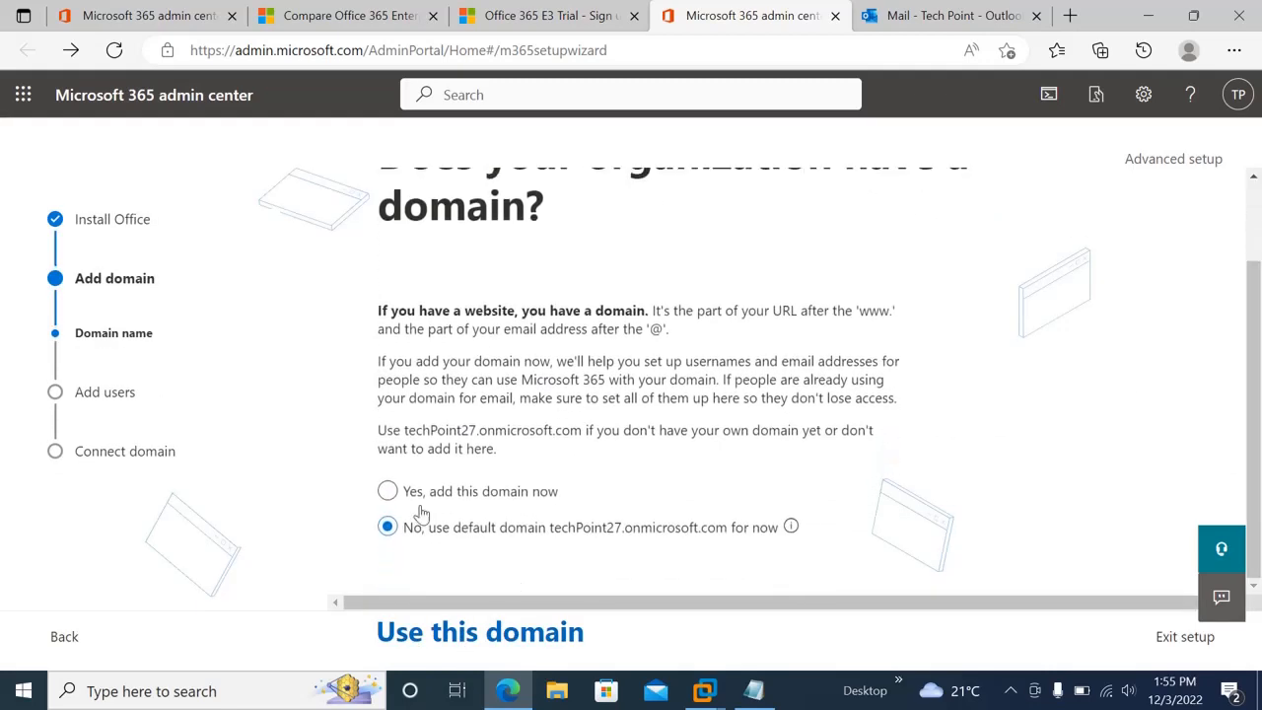
left_click(390, 496)
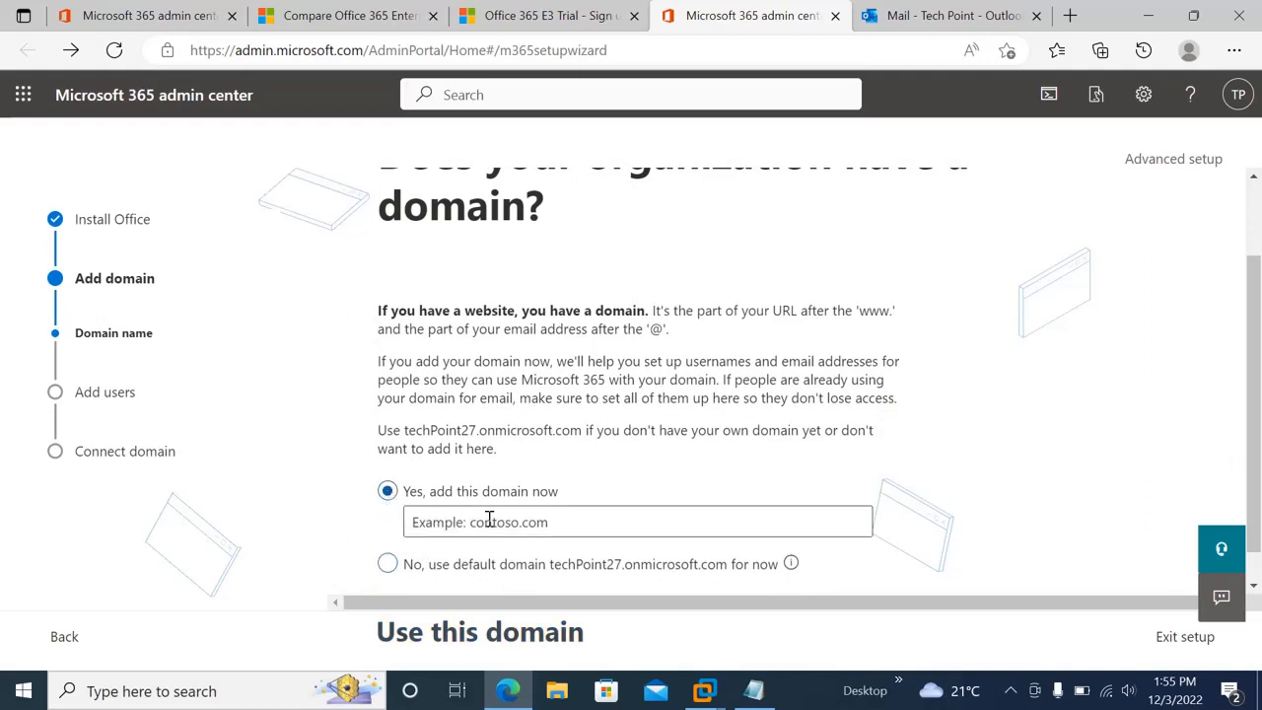
left_click(387, 564)
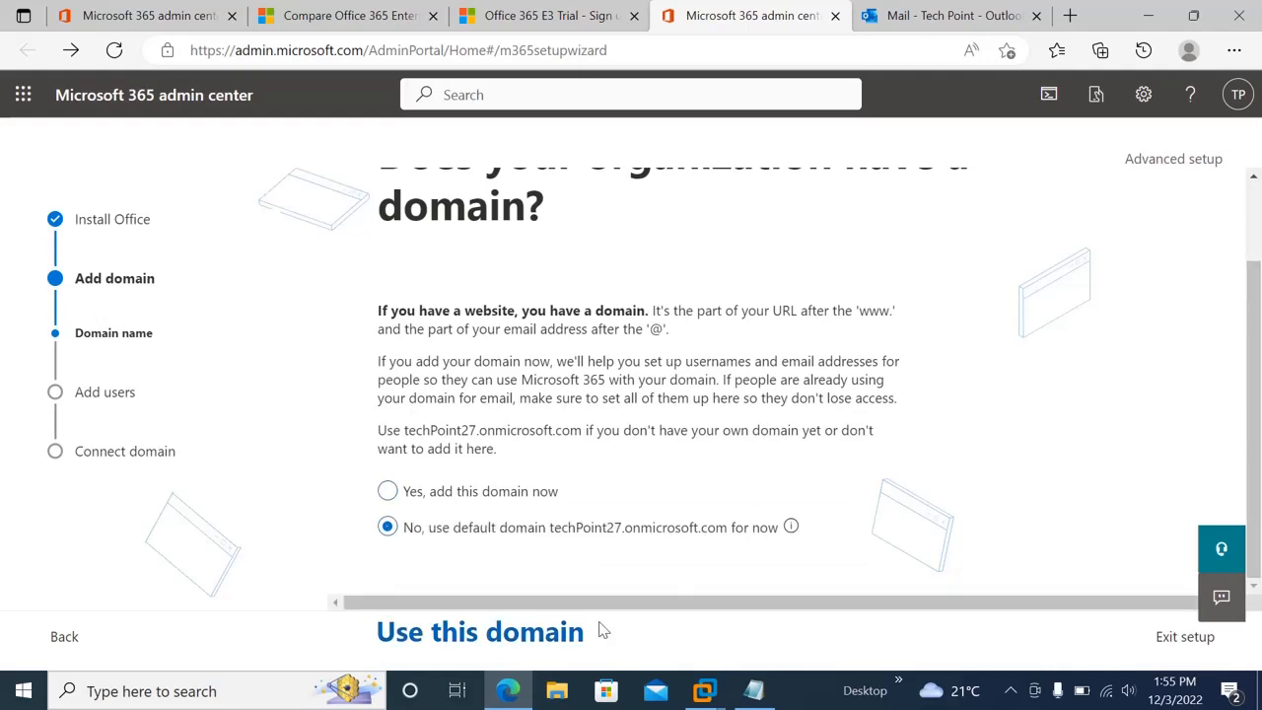
left_click(512, 636)
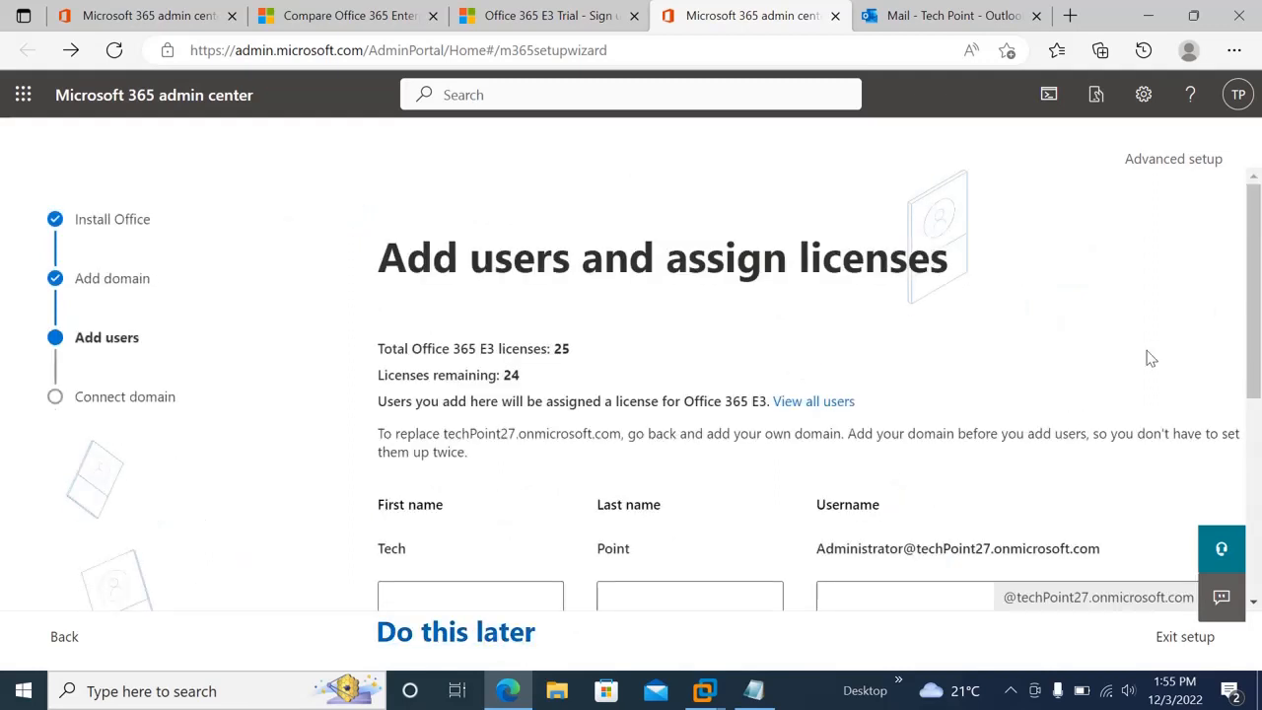
- Review the total and remaining Office 365 E3 licenses and the new-user fields, and postpone adding users
left_click_drag(1254, 306, 1258, 350)
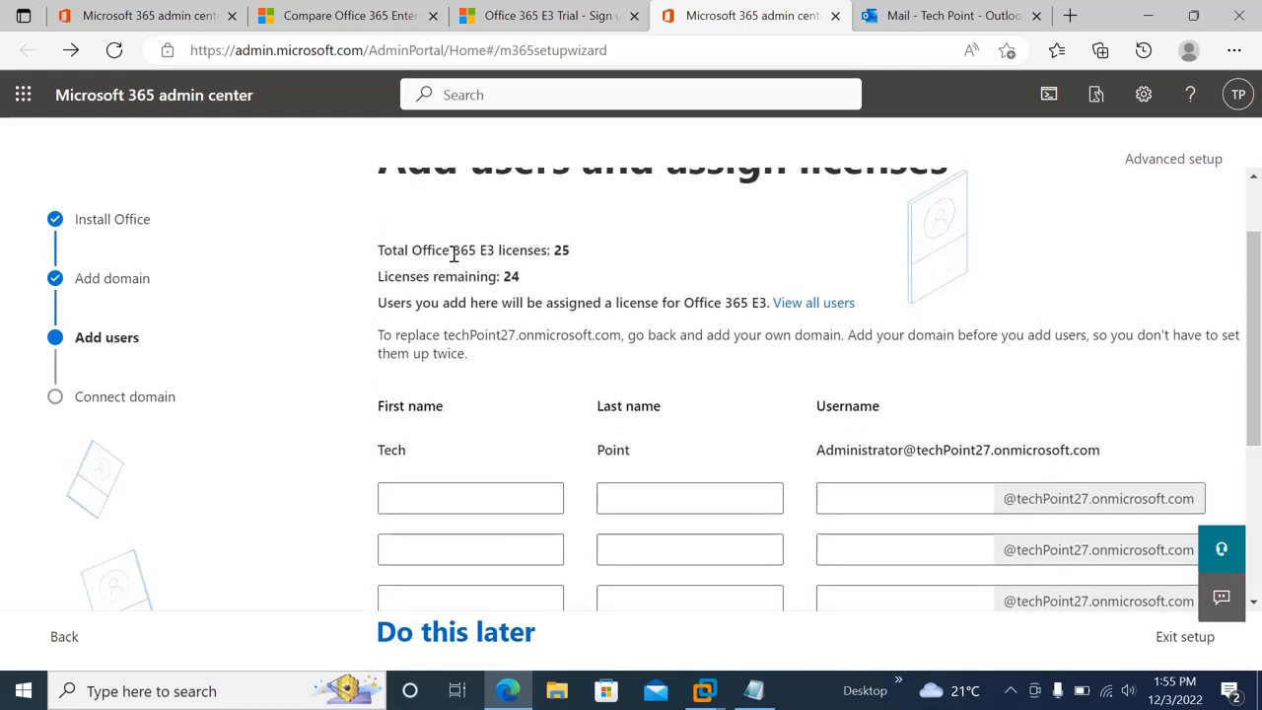
double_click(577, 255)
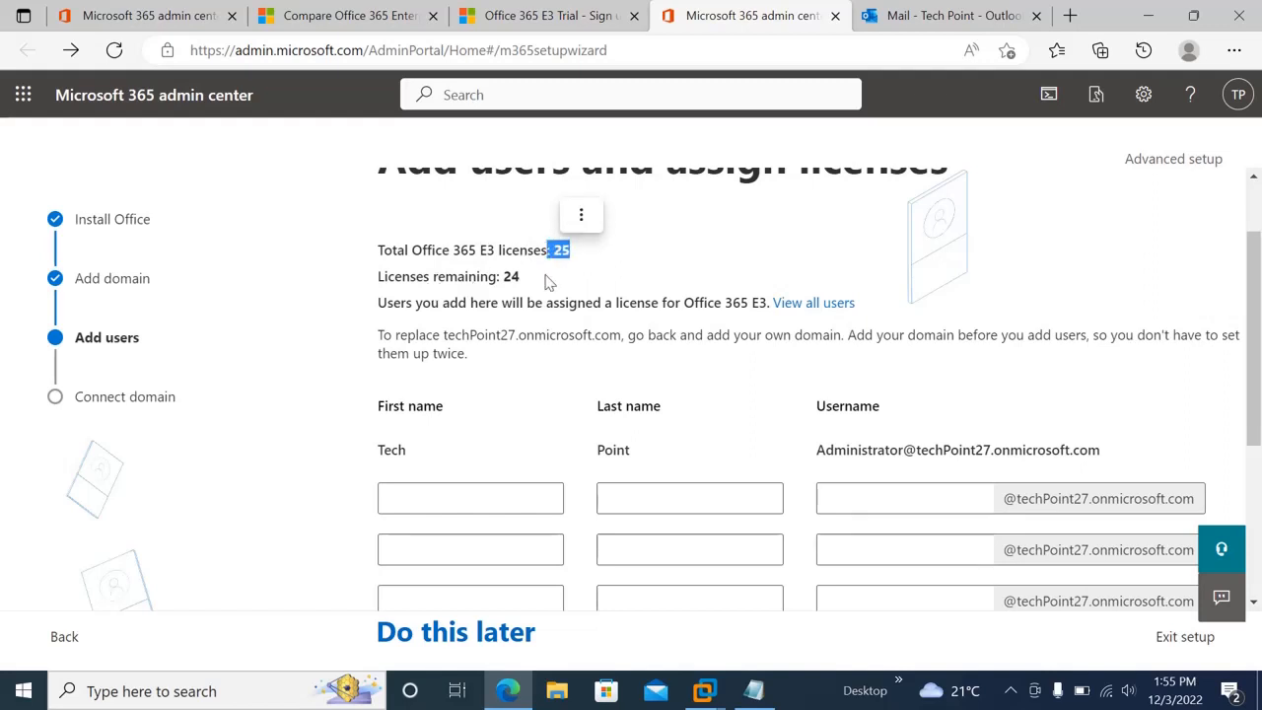
left_click(533, 283)
left_click_drag(532, 283, 495, 278)
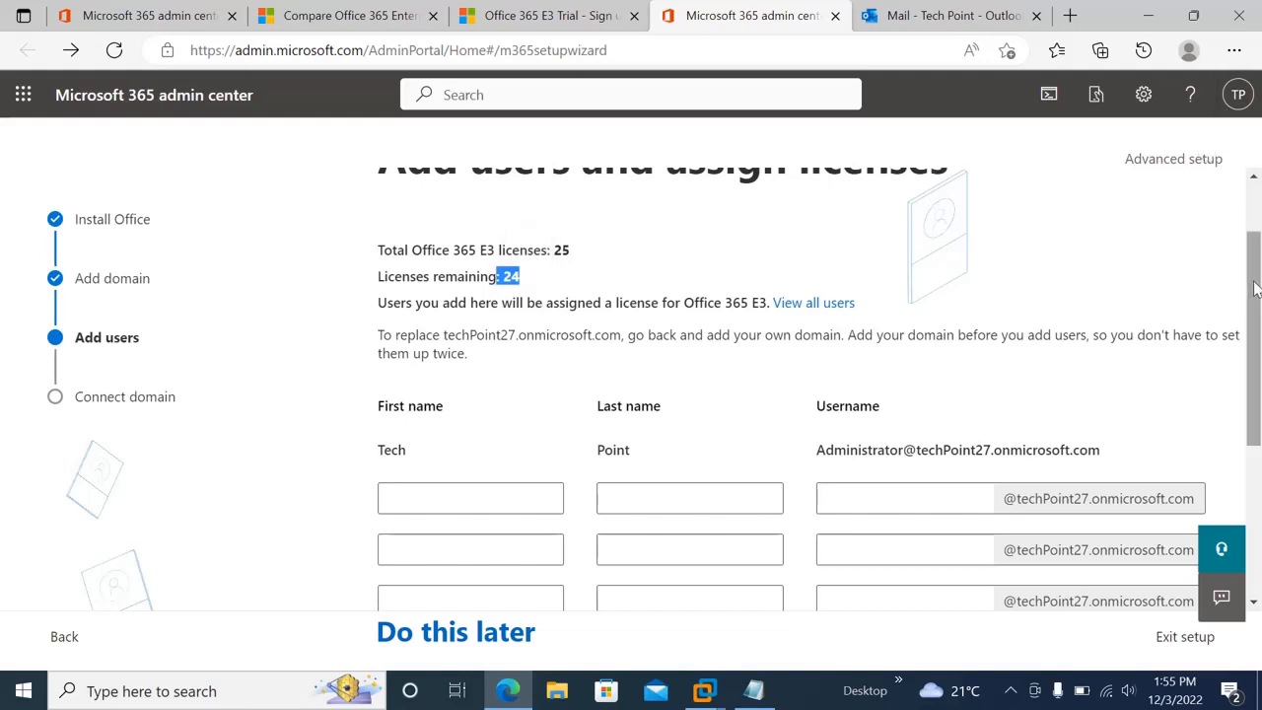
scroll(1257, 286, "down", 1)
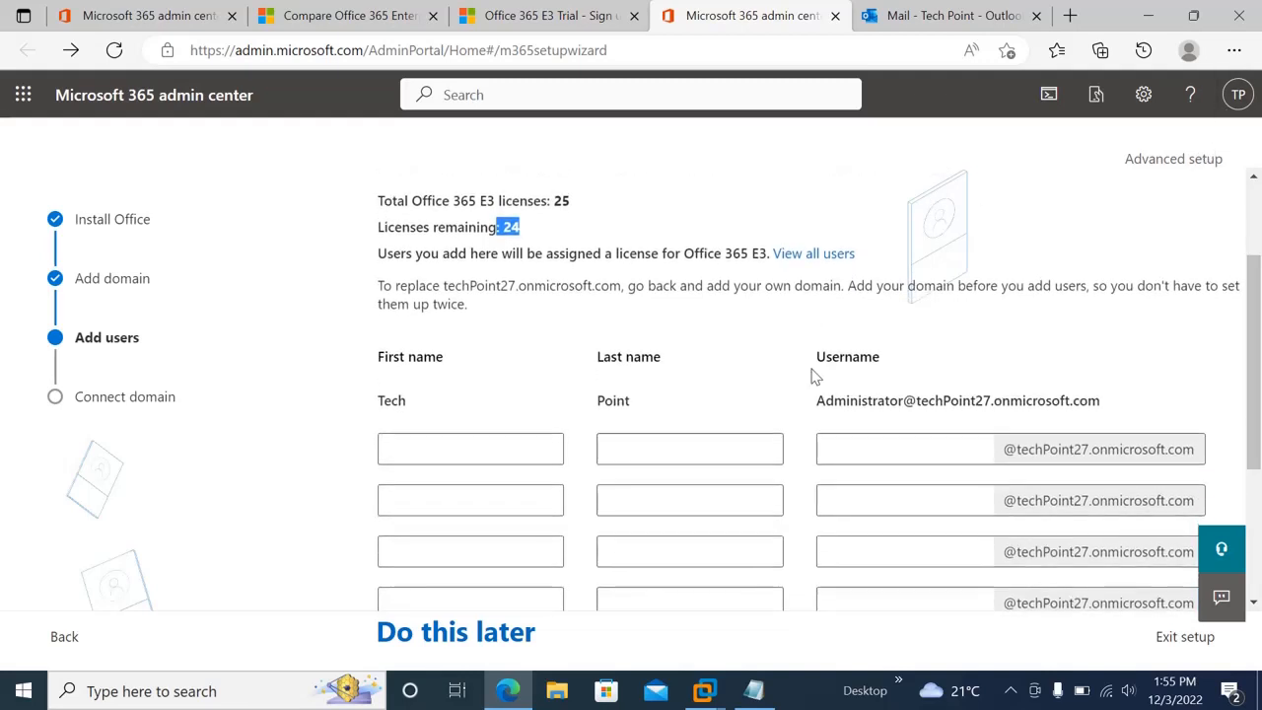
left_click_drag(1255, 312, 1258, 371)
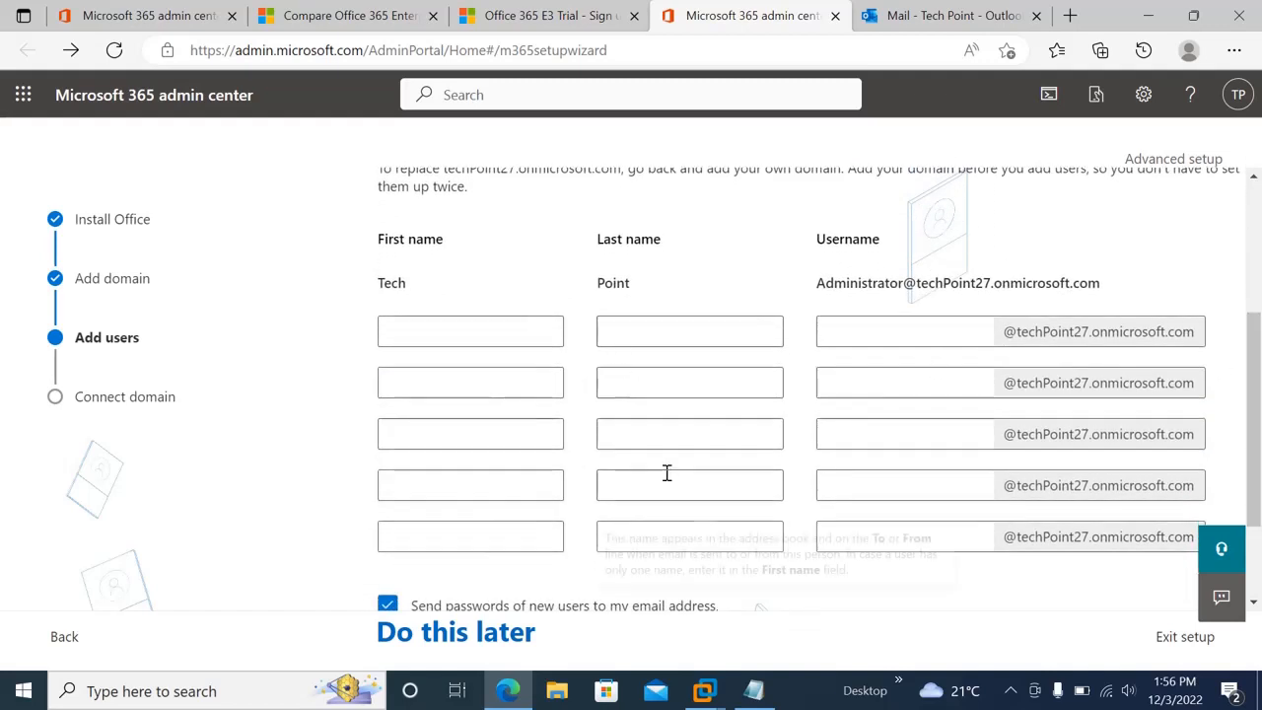
left_click_drag(1258, 398, 1258, 474)
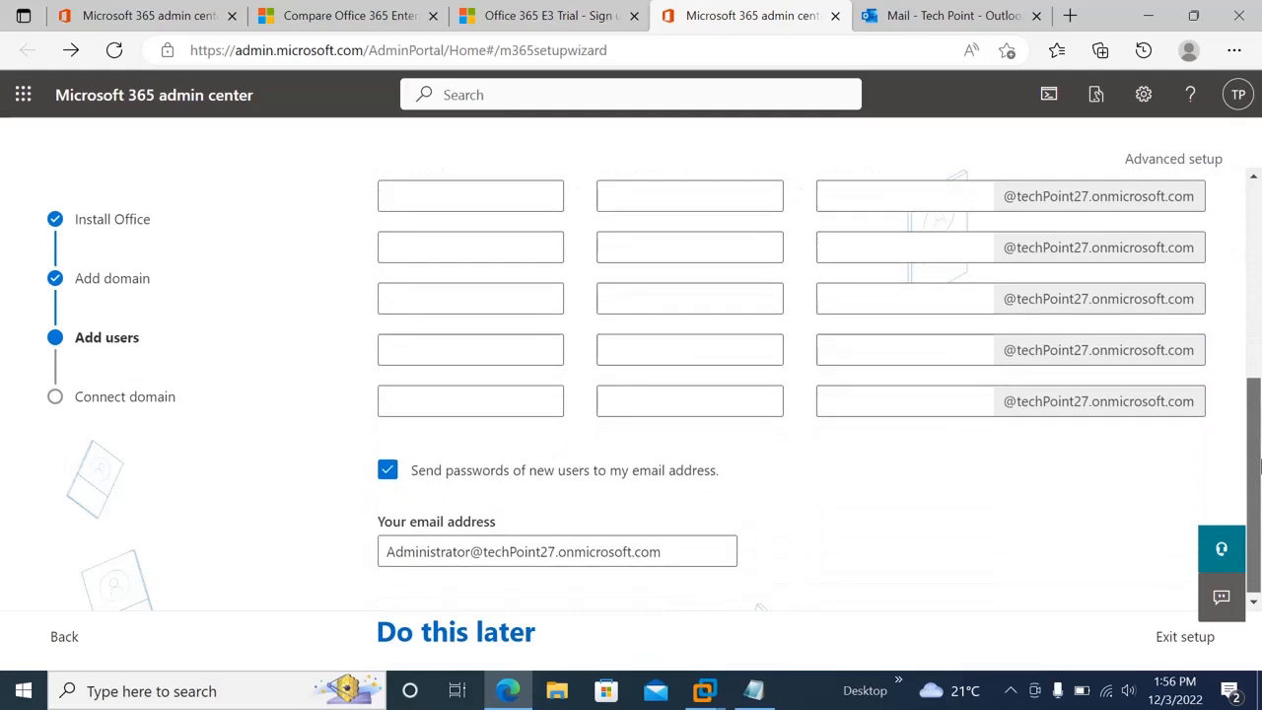
left_click(446, 634)
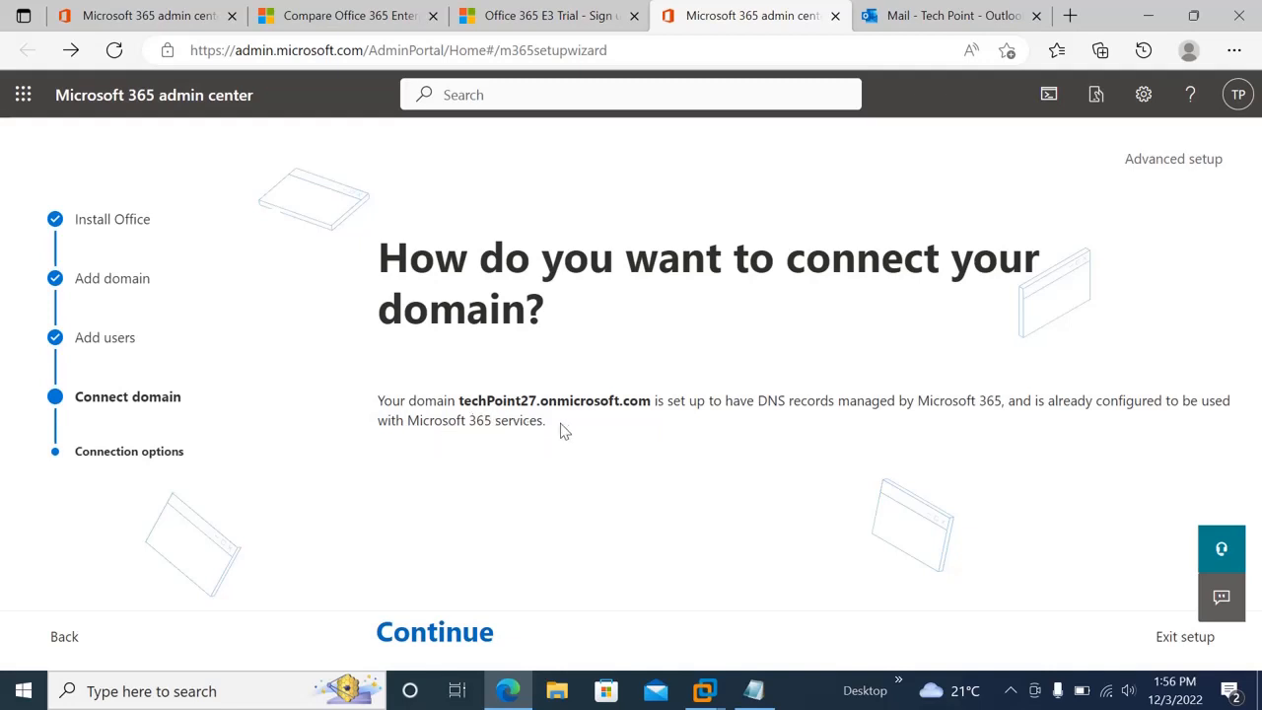
- Accept the existing domain connection to finish the setup wizard without giving feedback, and go to the admin center home page
left_click(438, 632)
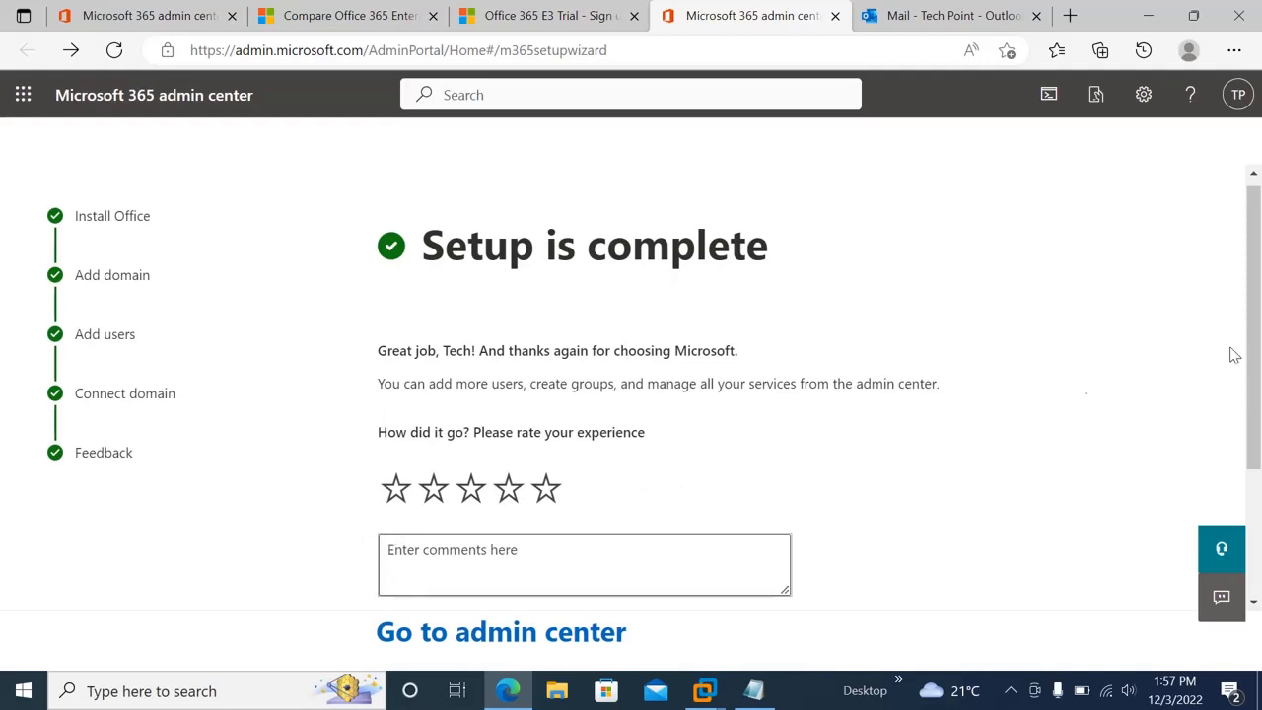
left_click_drag(1254, 351, 1260, 477)
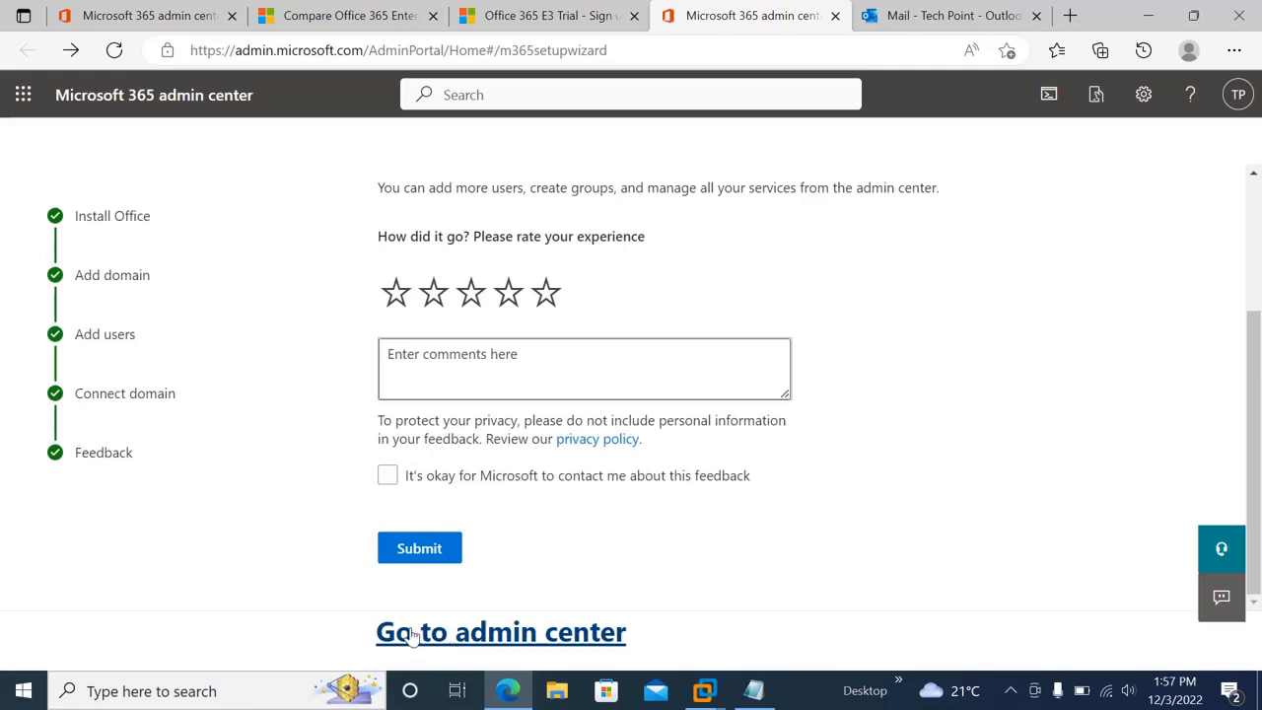
left_click(448, 633)
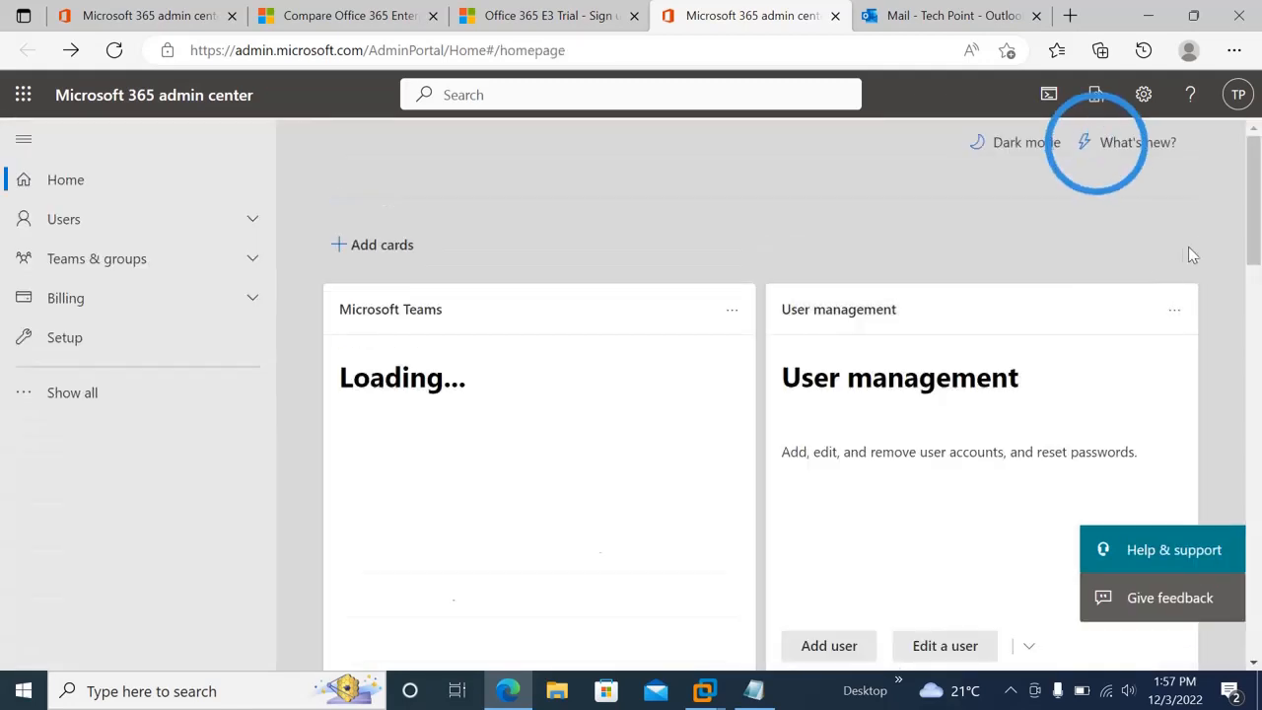
mouse_move(1259, 209)
left_mouse_down()
mouse_move(1260, 247)
mouse_move(1259, 200)
left_mouse_up()
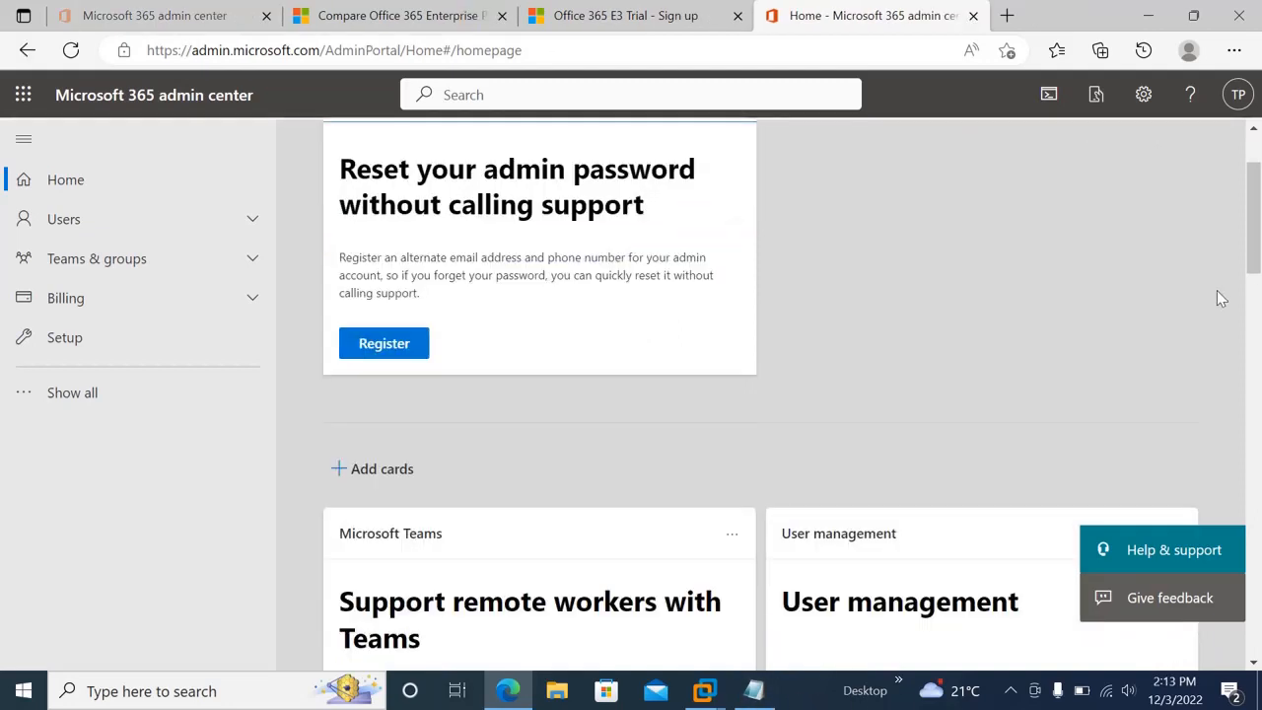
- Look over the admin center home page and examine the pages available under Users
left_click_drag(1254, 258, 1256, 219)
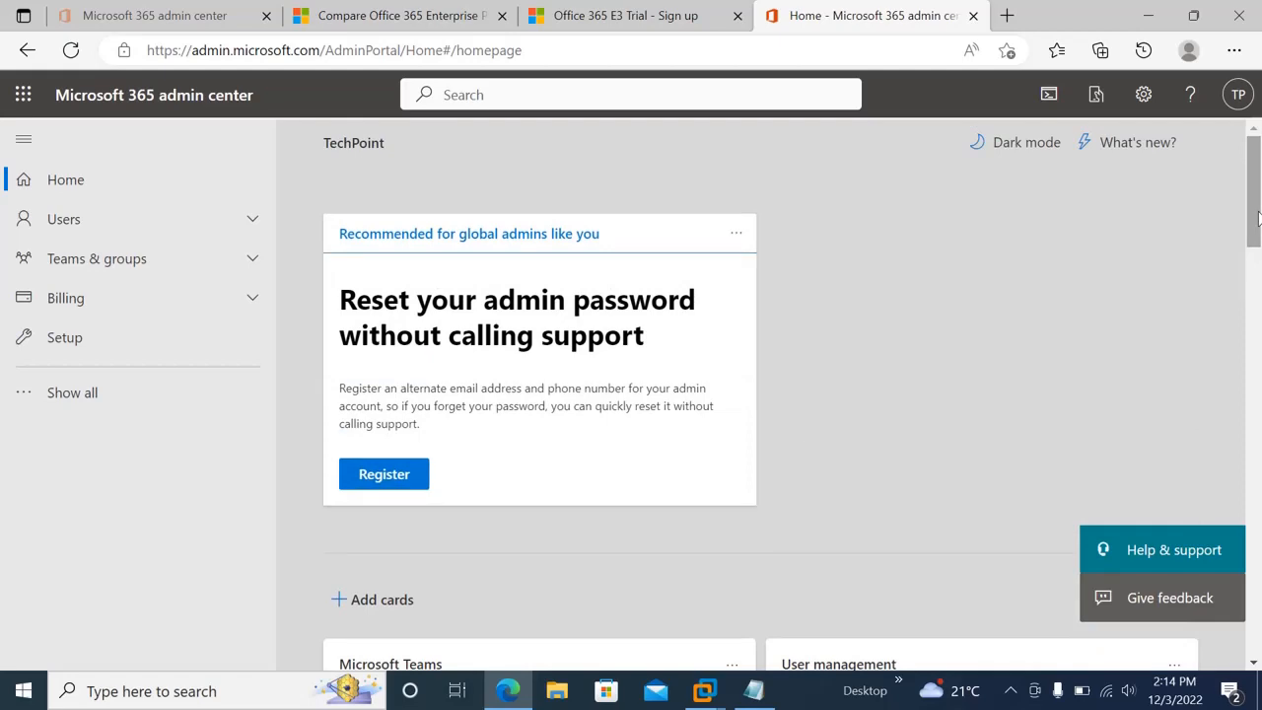
mouse_move(1258, 217)
left_mouse_down()
mouse_move(1258, 307)
mouse_move(1258, 223)
left_mouse_up()
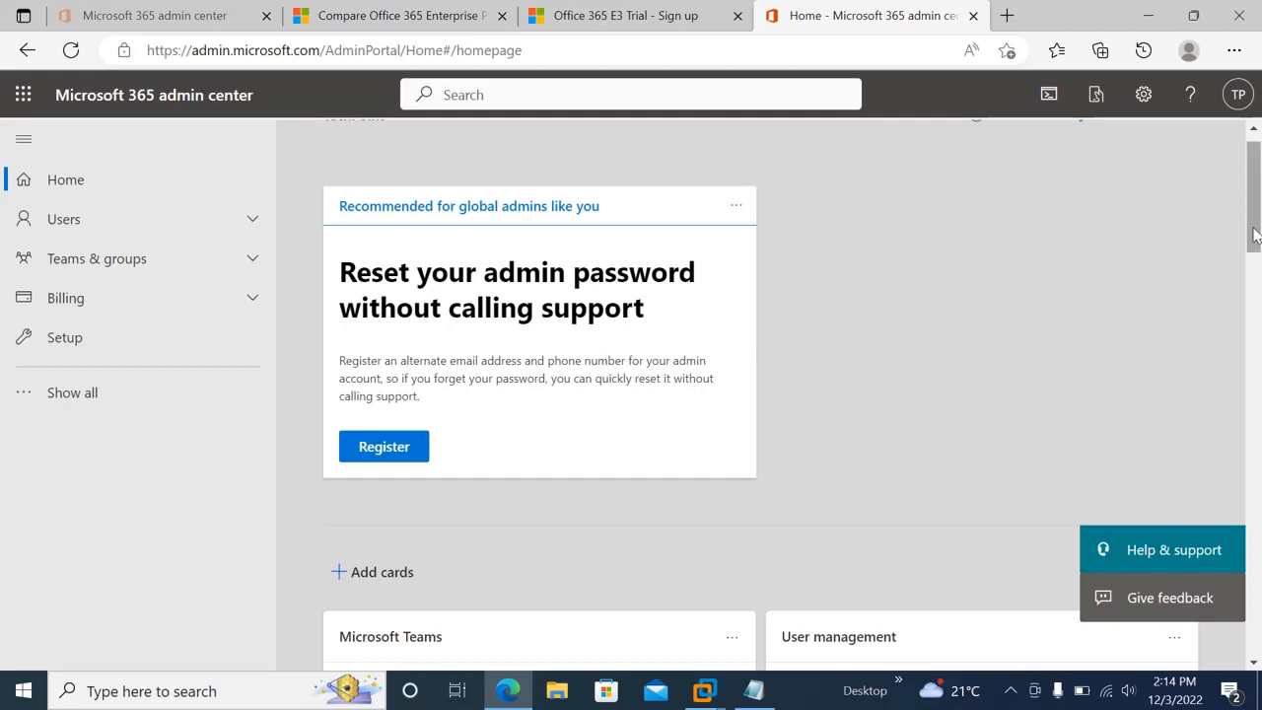
left_click_drag(1253, 247, 1254, 207)
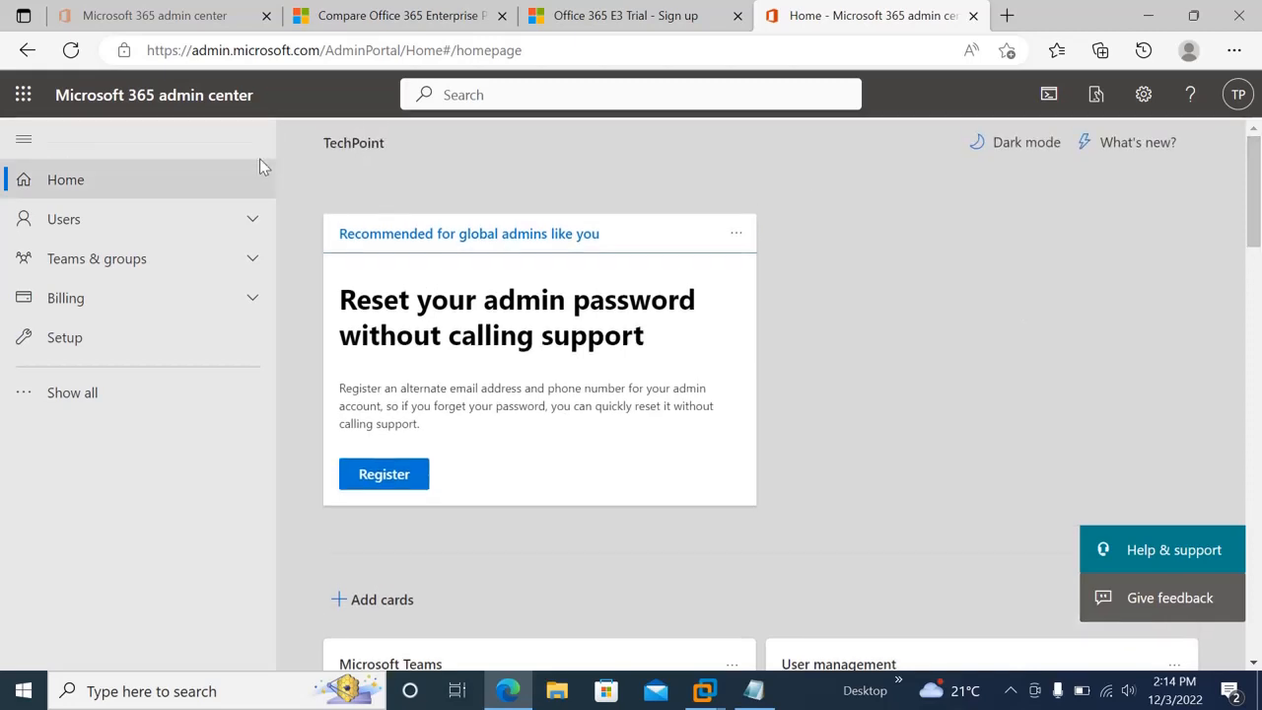
left_click(248, 217)
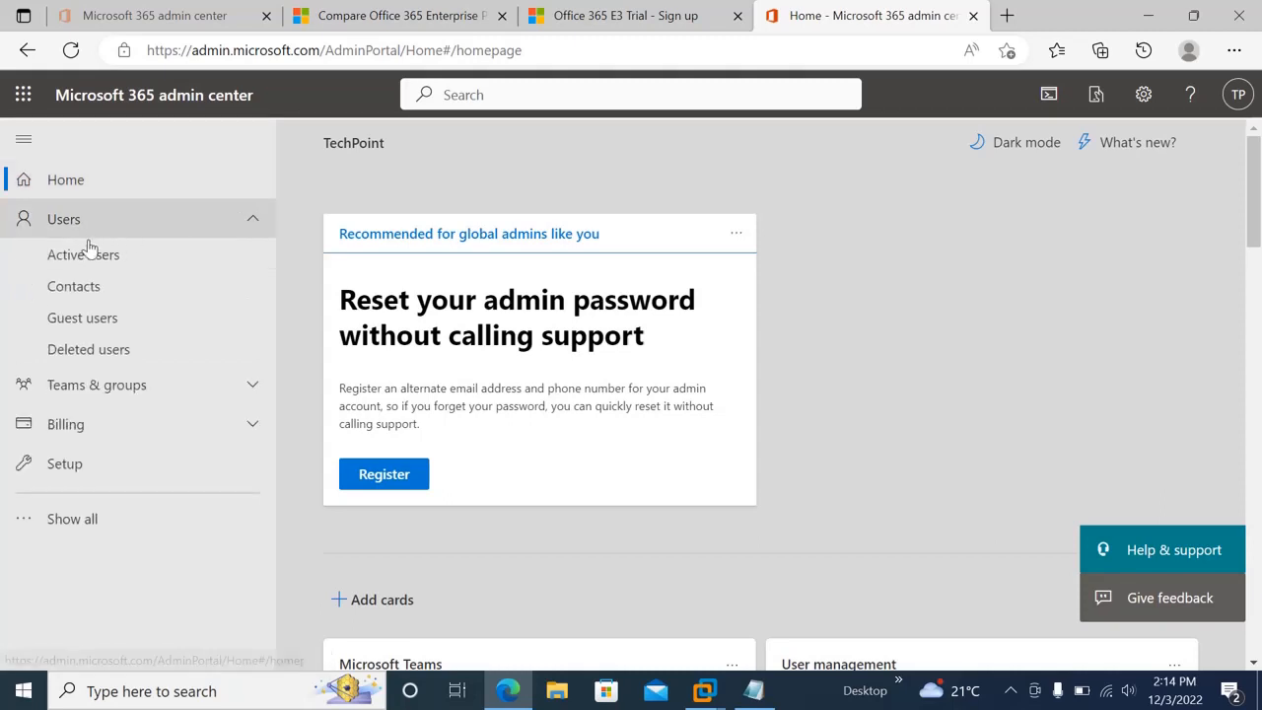
left_click(253, 218)
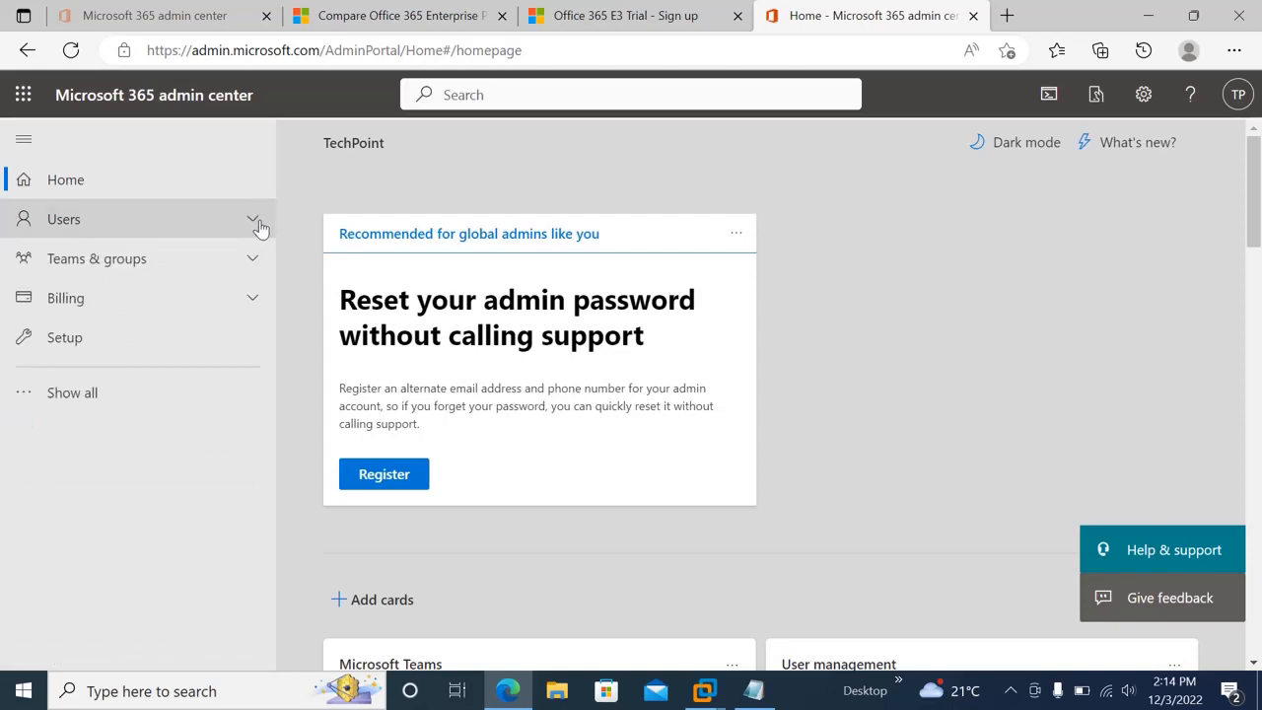
- Examine the pages available under Billing and view the Bills & payments page
left_click(252, 299)
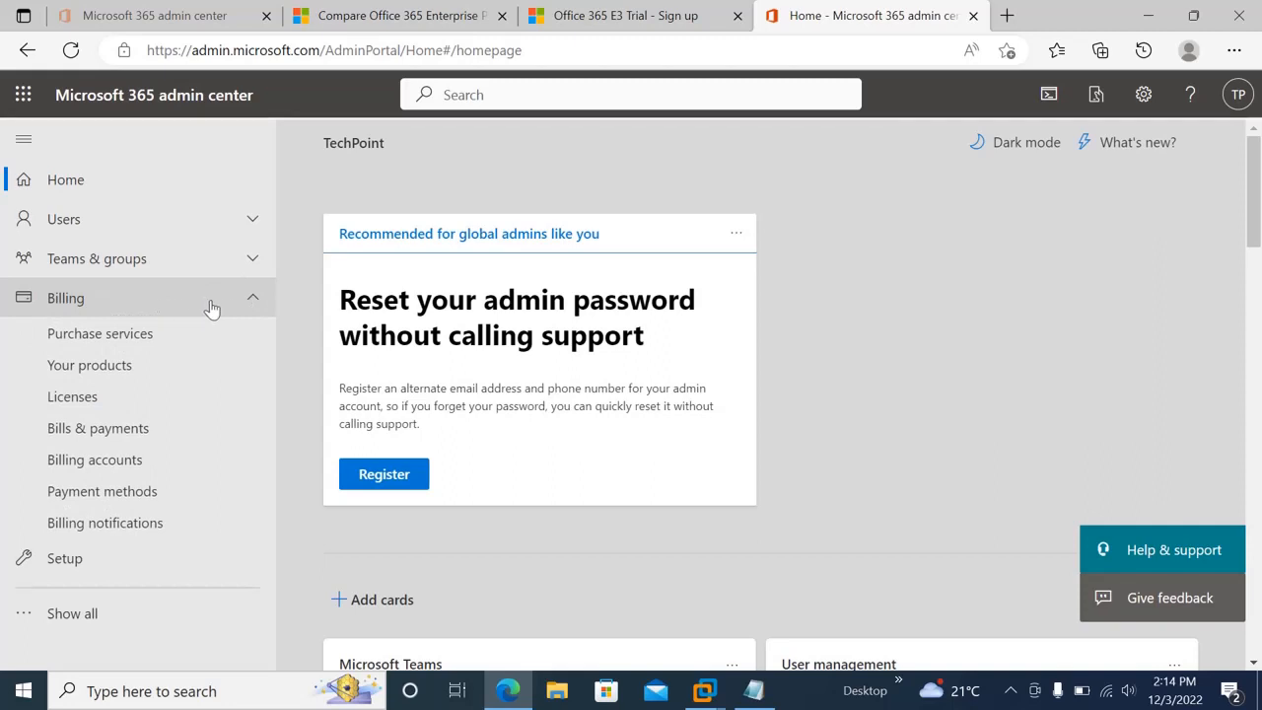
left_click(90, 431)
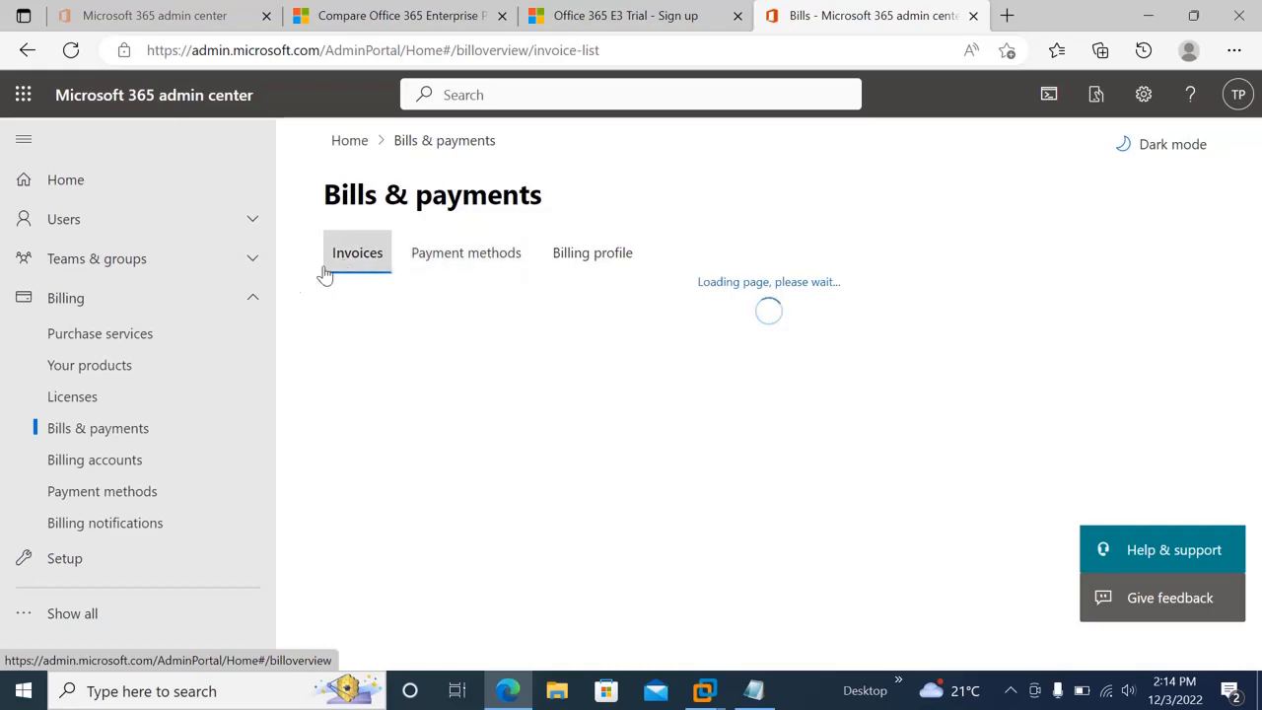
left_click(251, 299)
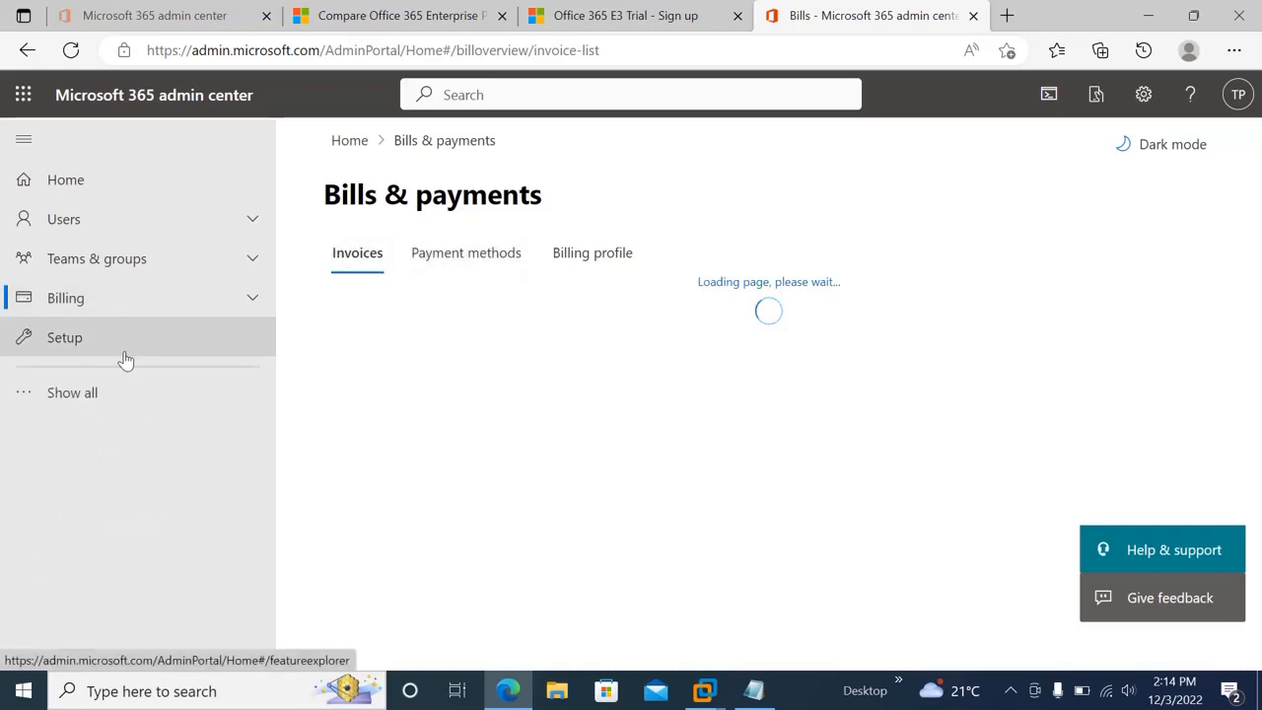
- Show all navigation entries, look through them down to the list of admin centers, and return to the home page
left_click(28, 396)
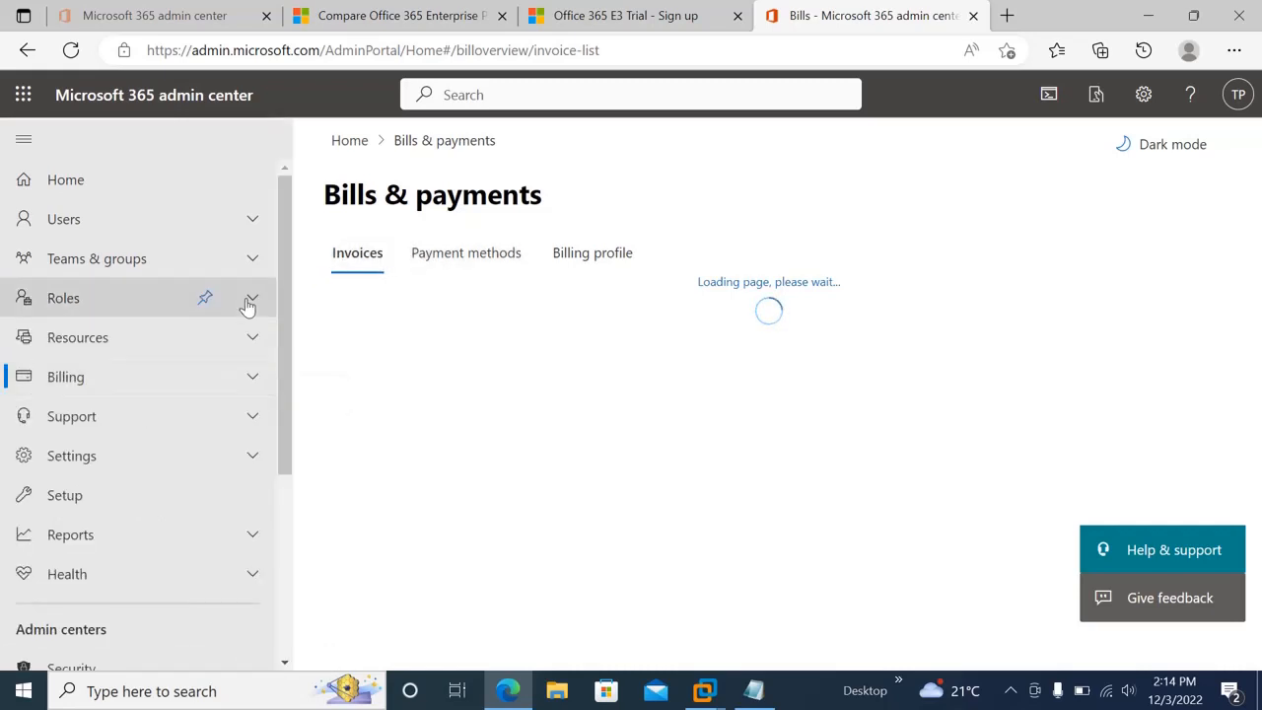
left_click_drag(282, 297, 282, 483)
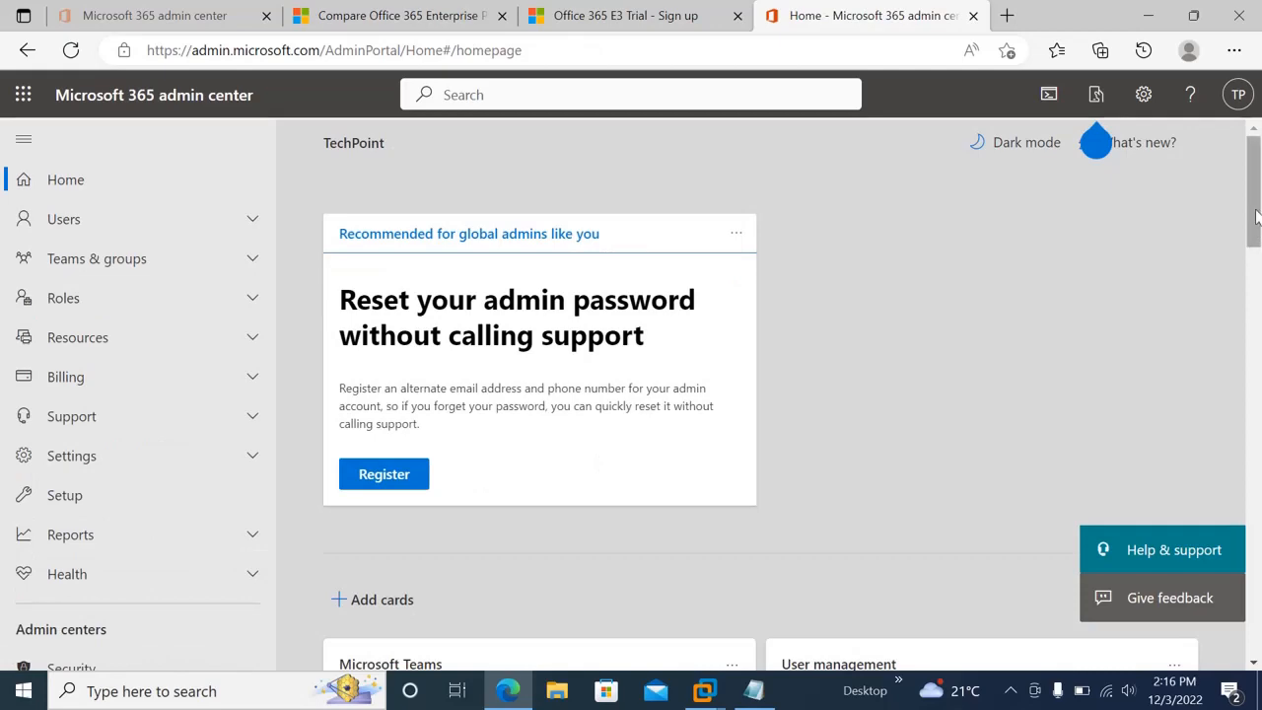
left_click_drag(1256, 212, 1256, 241)
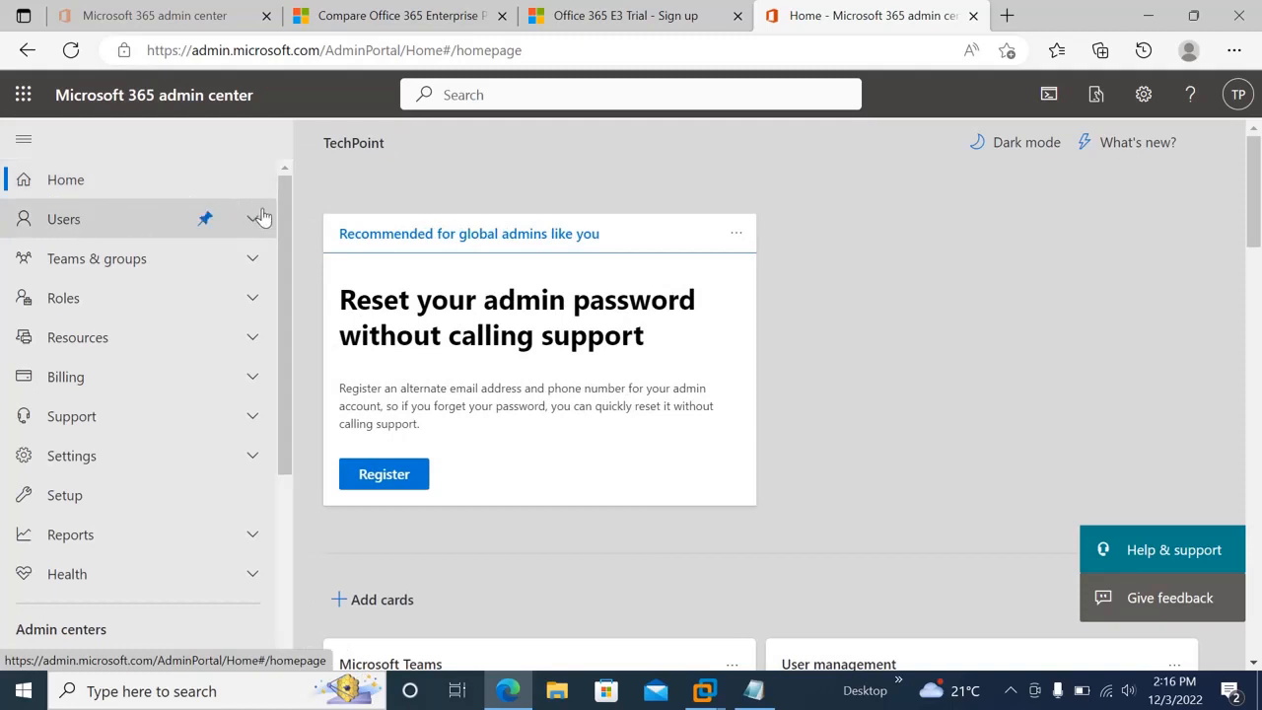
left_click_drag(285, 208, 284, 182)
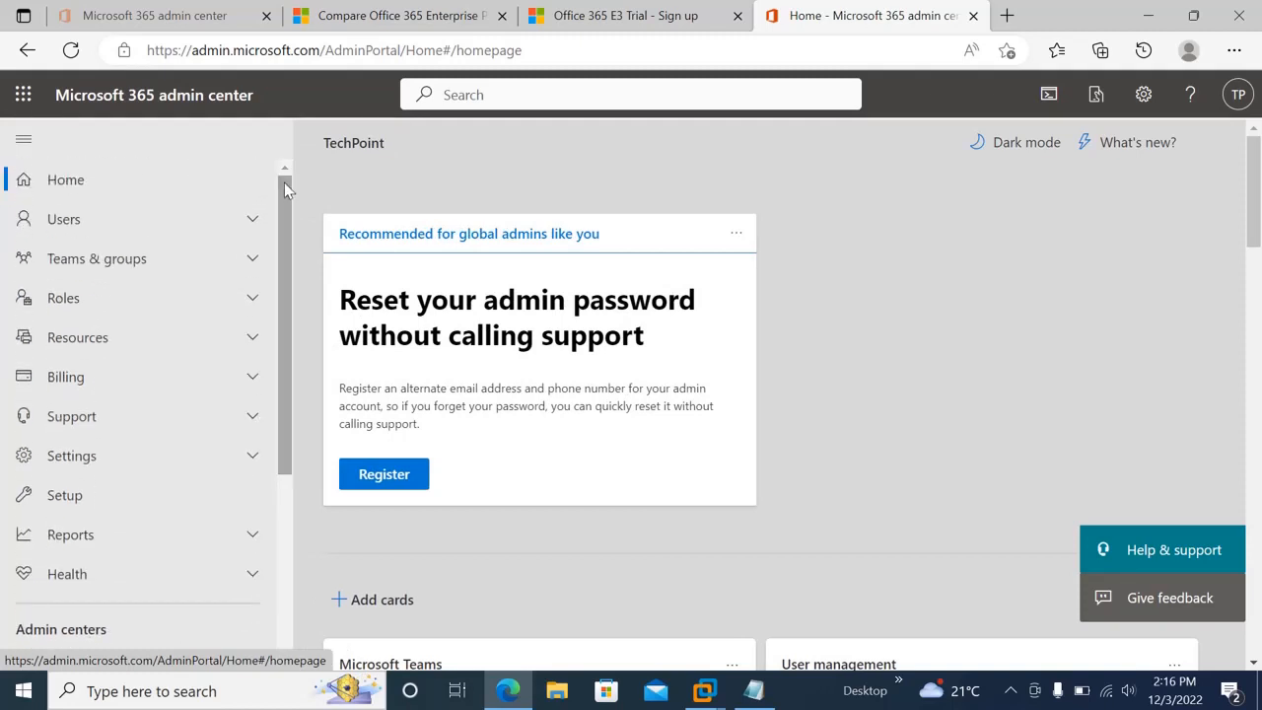